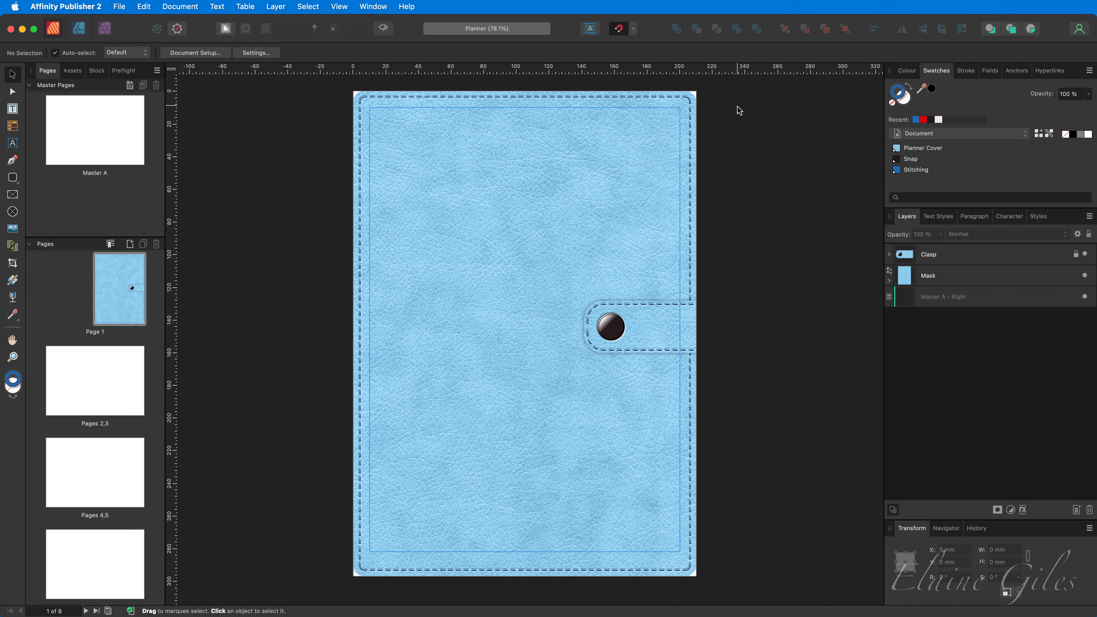
# On pages 2 and 3, draw a rounded rectangle about 38 by 8 mm across the spine at the upper margin.
pyautogui.click(88, 390)
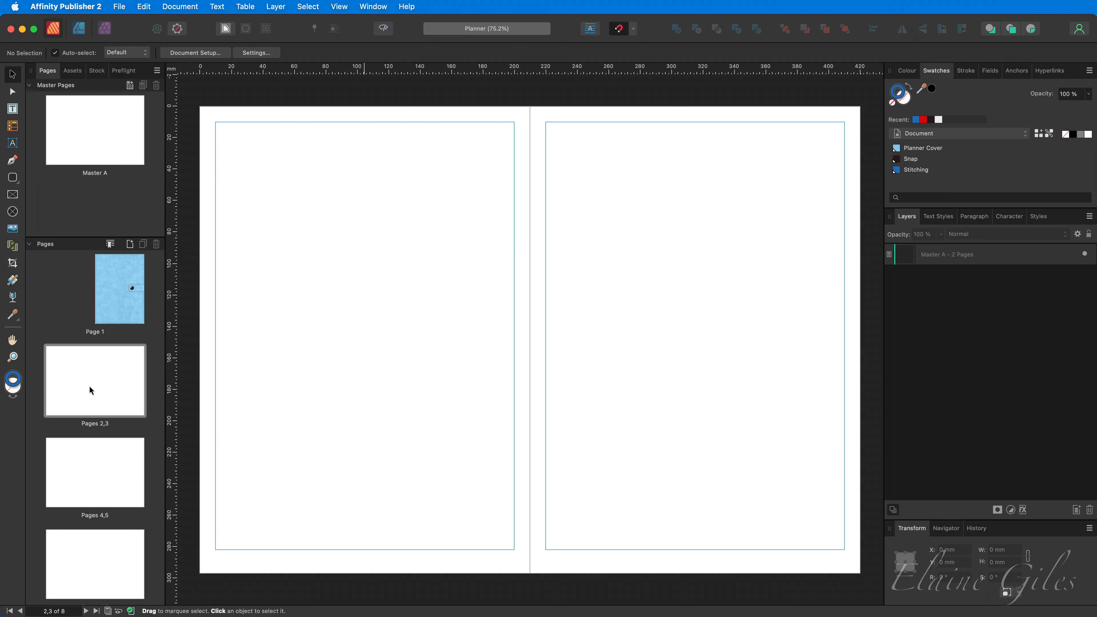
pyautogui.click(18, 187)
pyautogui.click(60, 211)
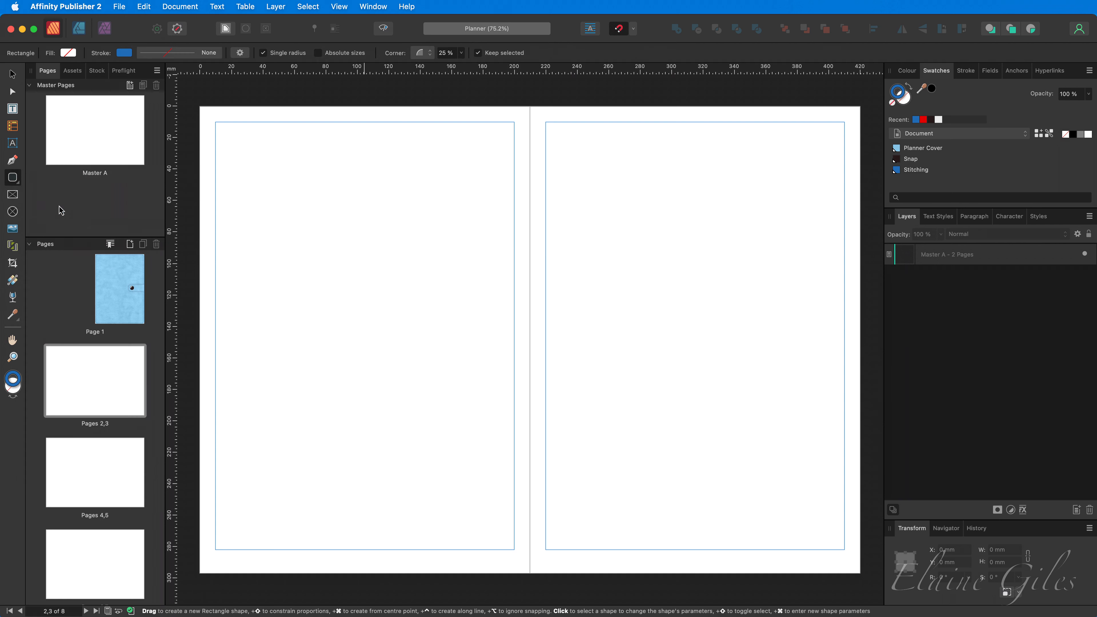
pyautogui.moveTo(503, 123); pyautogui.dragTo(561, 134)
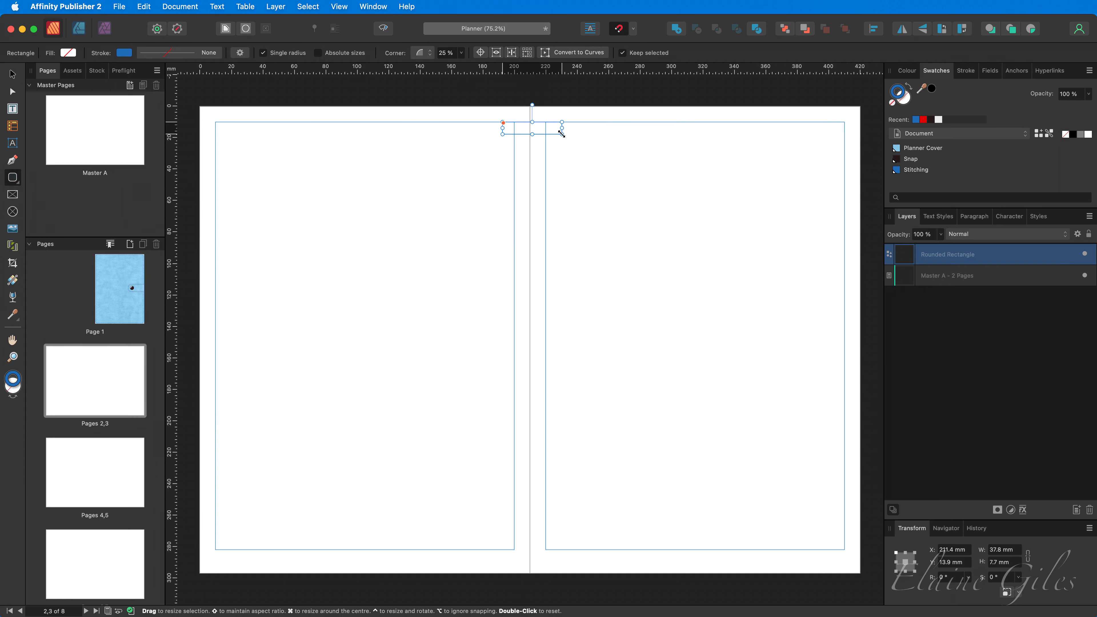
# Fill the rounded rectangle with red, leave it without a stroke, and round its corners to 50%.
pyautogui.scroll(10, 532, 113)
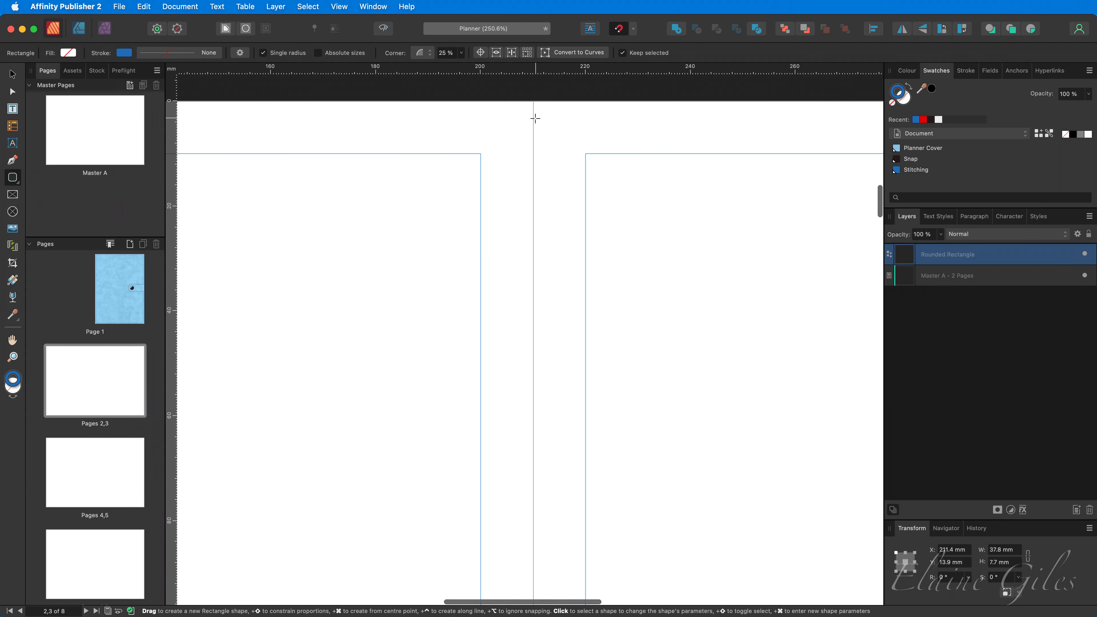
pyautogui.scroll(2, 535, 118)
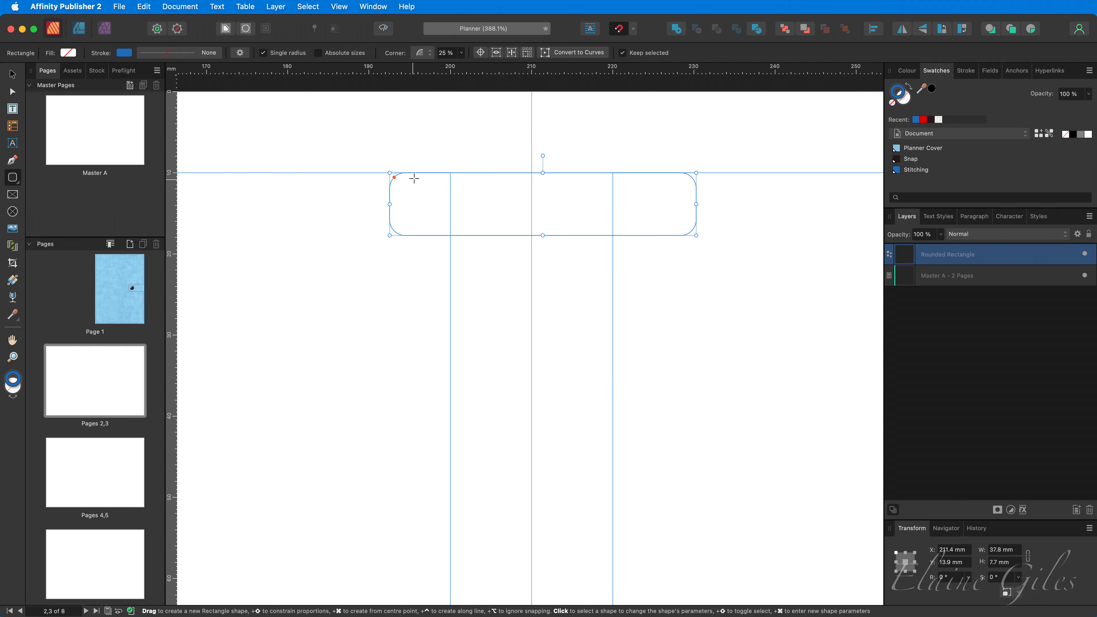
pyautogui.click(923, 120)
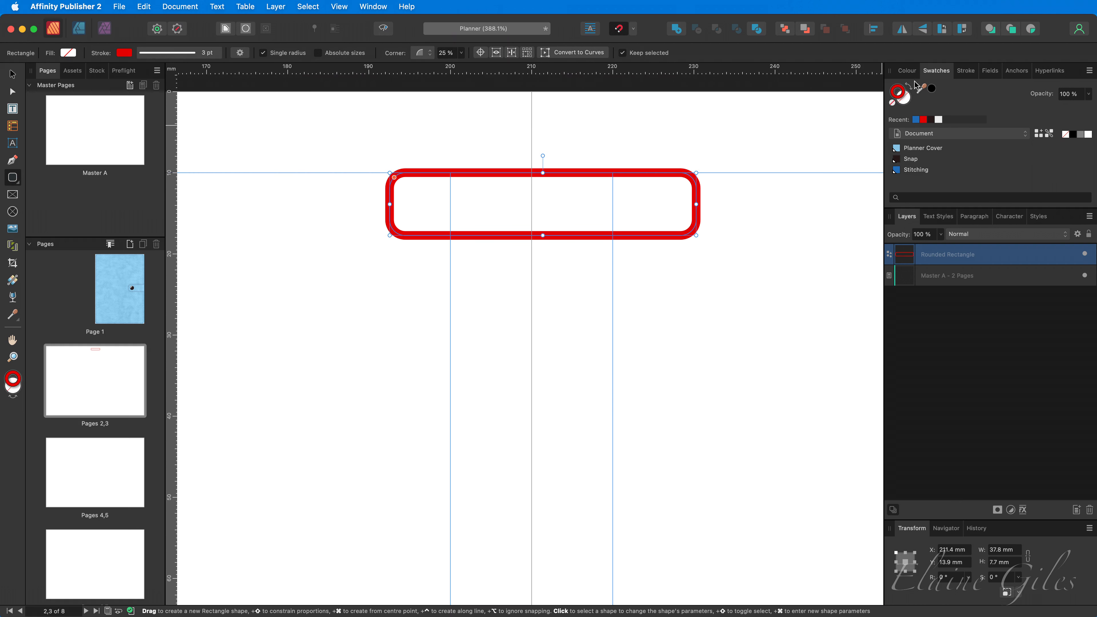
pyautogui.click(912, 91)
pyautogui.moveTo(394, 177); pyautogui.dragTo(443, 192)
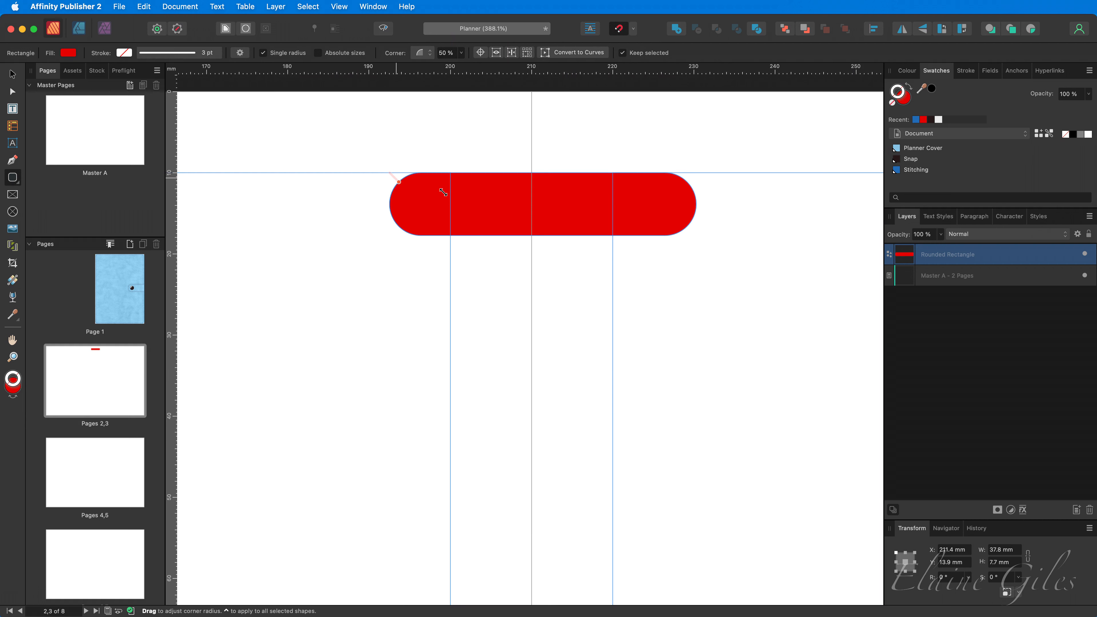
# Centre the red bar on the spine and, as converted curves, bow its upper and lower edges slightly upward.
pyautogui.press('v')
pyautogui.moveTo(532, 214); pyautogui.dragTo(522, 221)
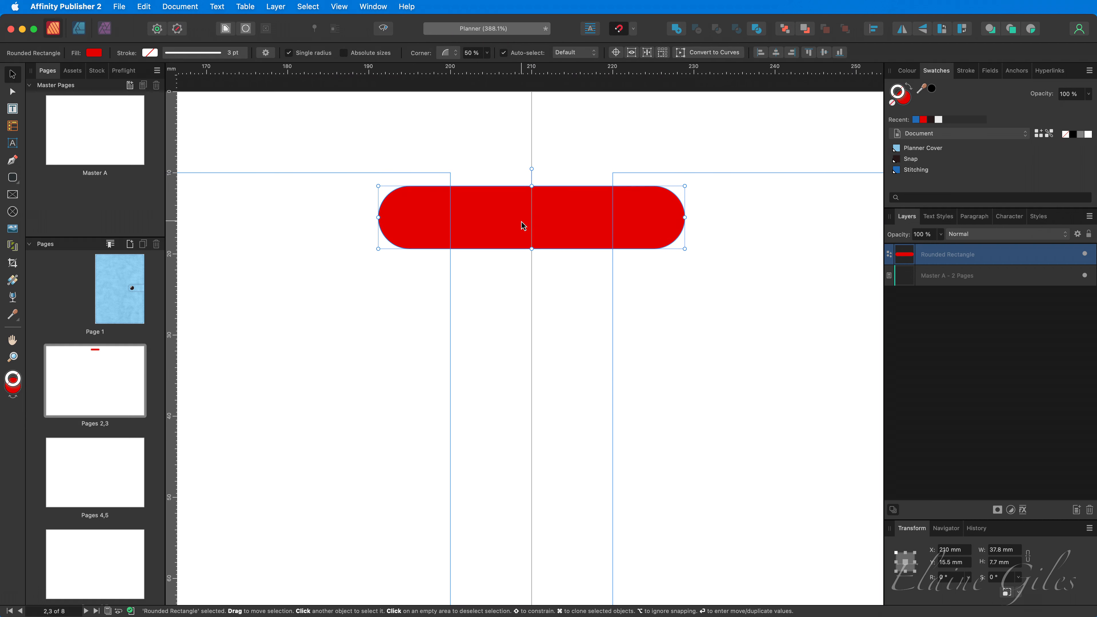
pyautogui.rightClick(517, 207)
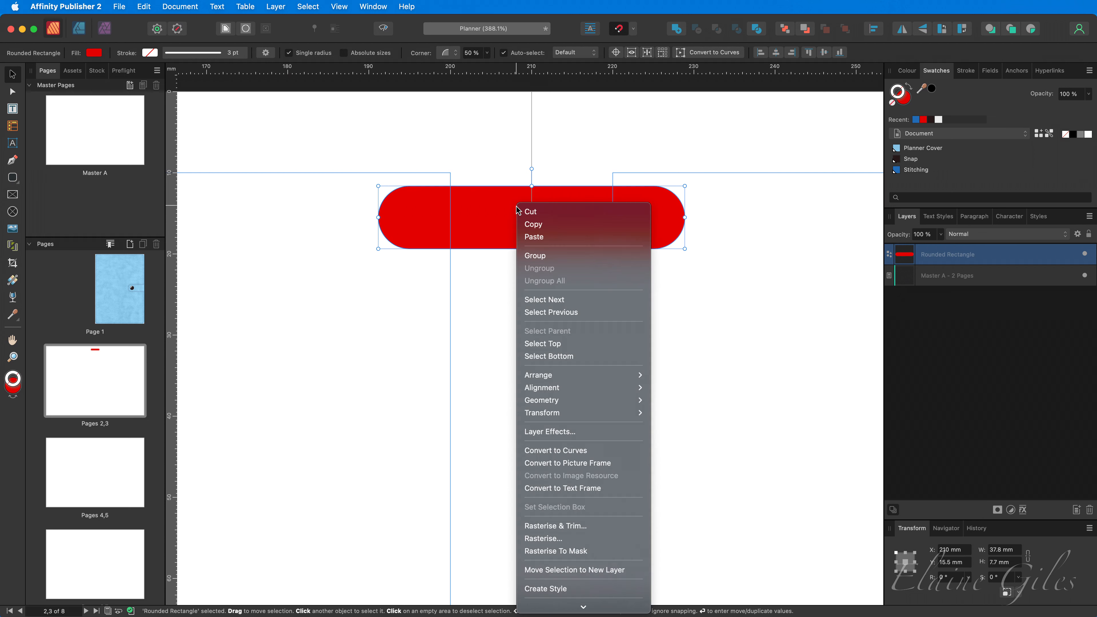
pyautogui.click(555, 451)
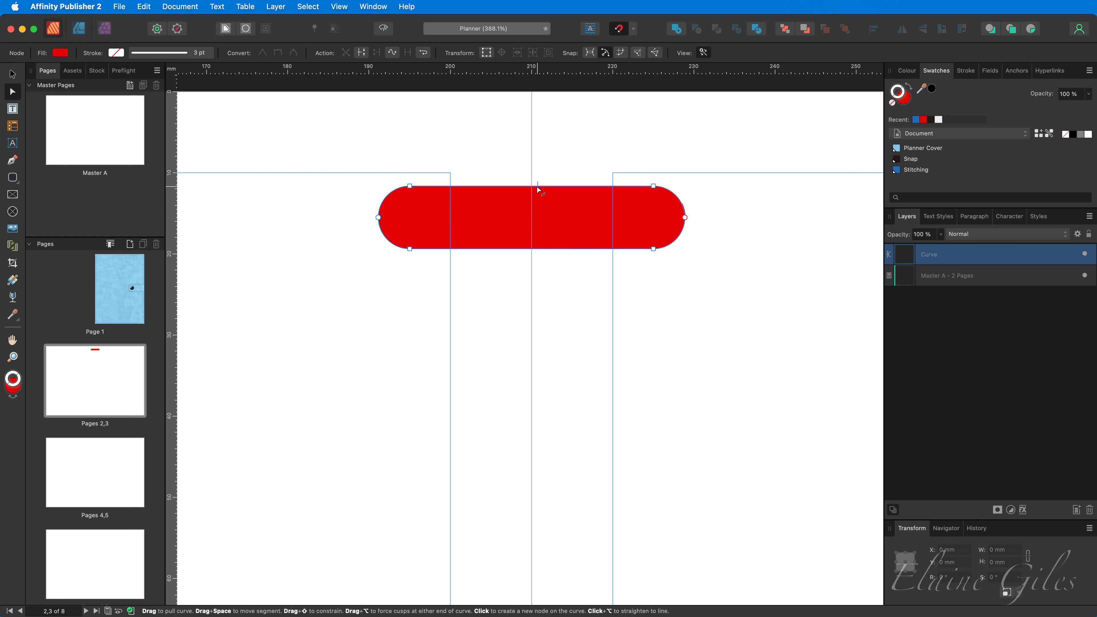
pyautogui.moveTo(533, 186); pyautogui.dragTo(533, 181)
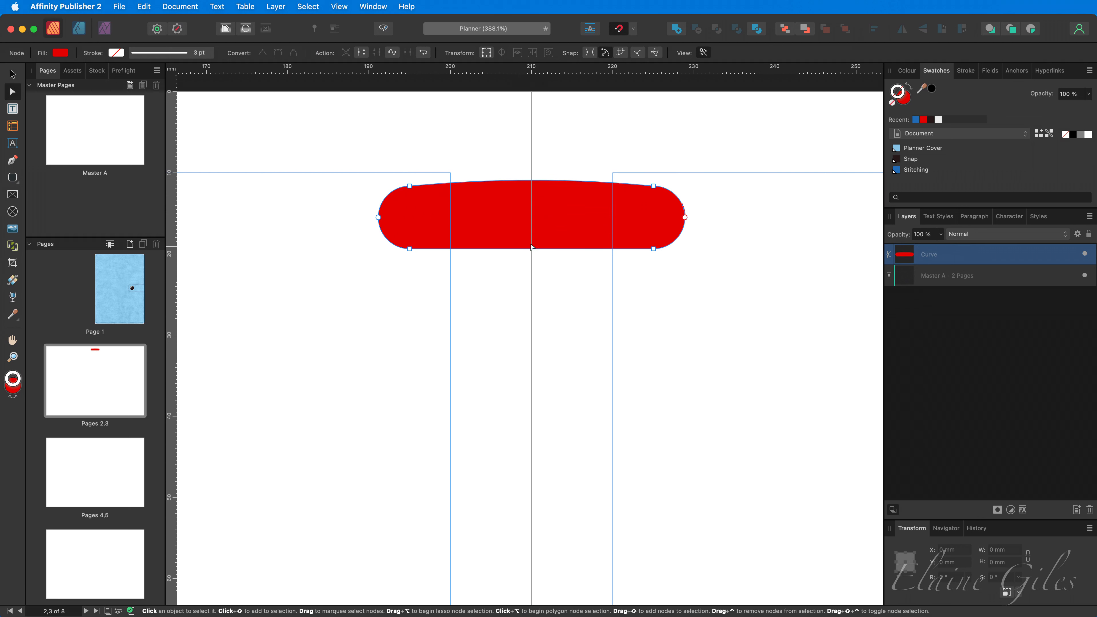
pyautogui.moveTo(532, 247); pyautogui.dragTo(532, 244)
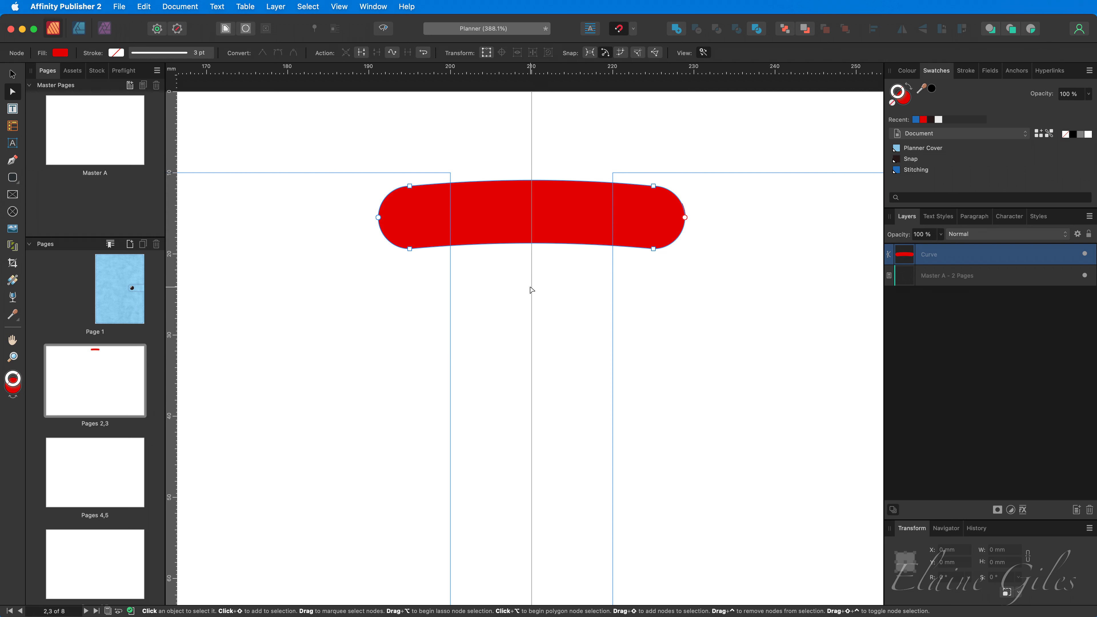
# Draw a rounded square about 10.4 mm wide over the bar's left end and make it a circle with 50% corners.
pyautogui.click(12, 177)
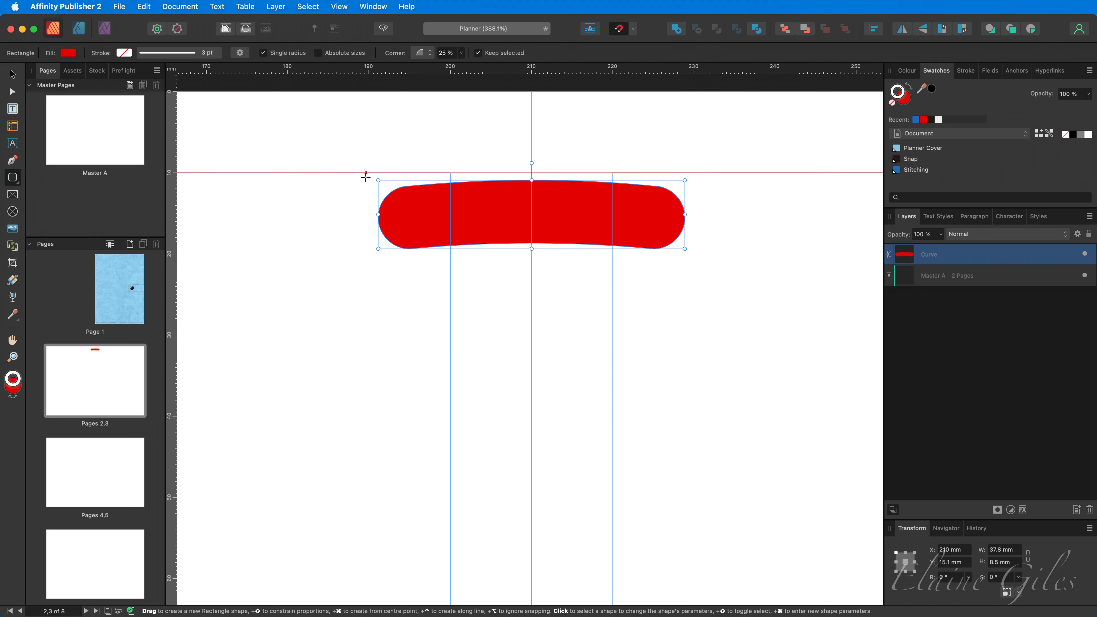
pyautogui.moveTo(366, 173); pyautogui.dragTo(439, 267)
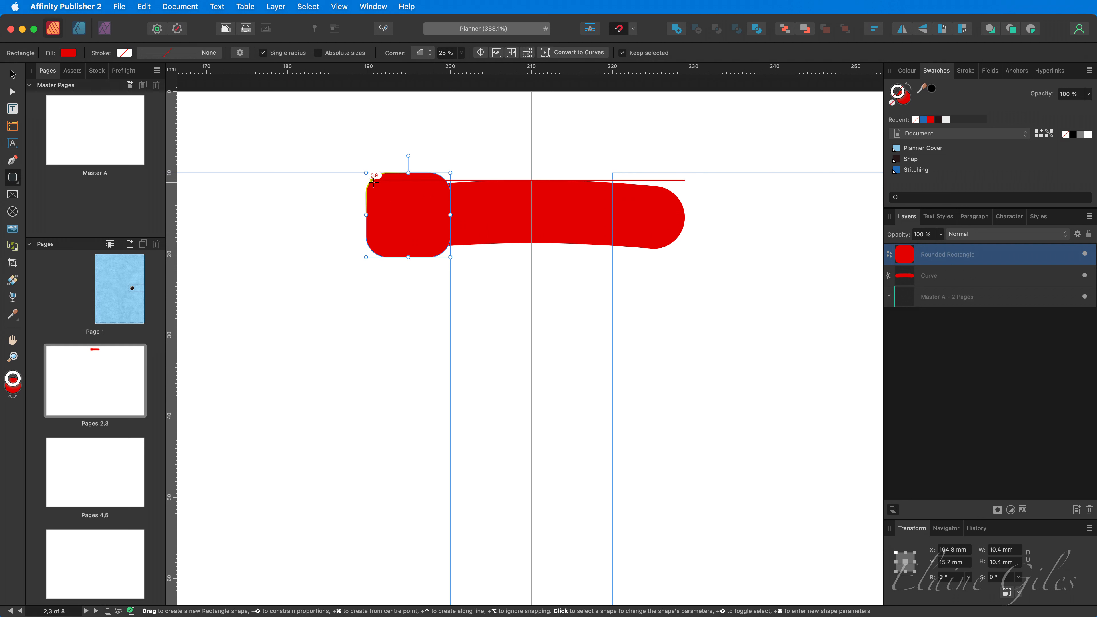
pyautogui.moveTo(373, 178); pyautogui.dragTo(391, 197)
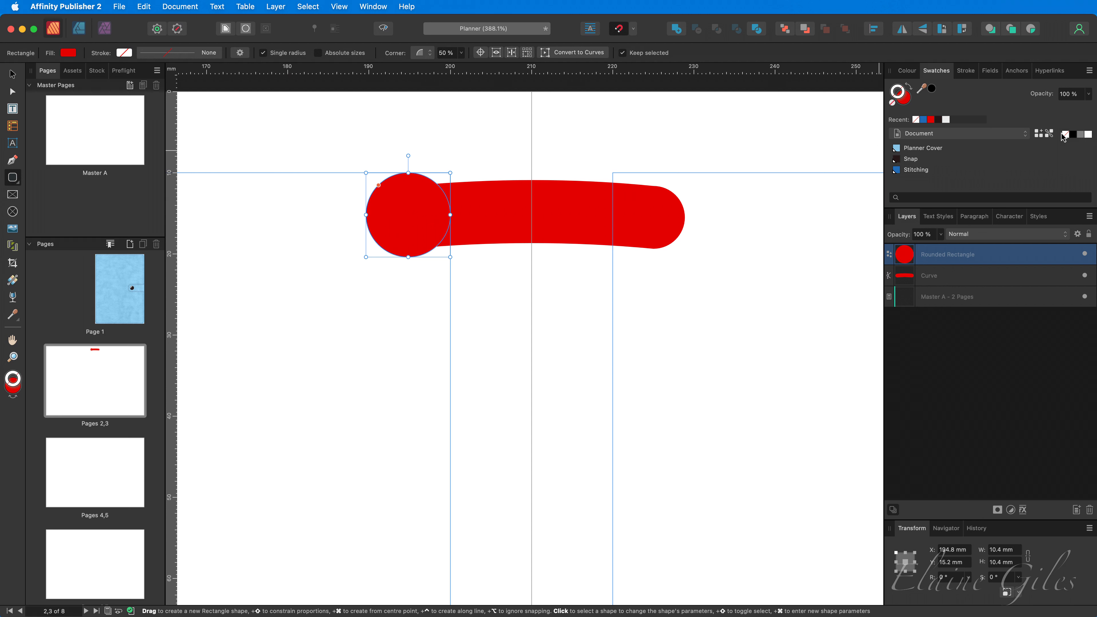
# Fill the circle with mid grey, without a stroke, and place it beneath the red bar in the layer order.
pyautogui.click(1081, 134)
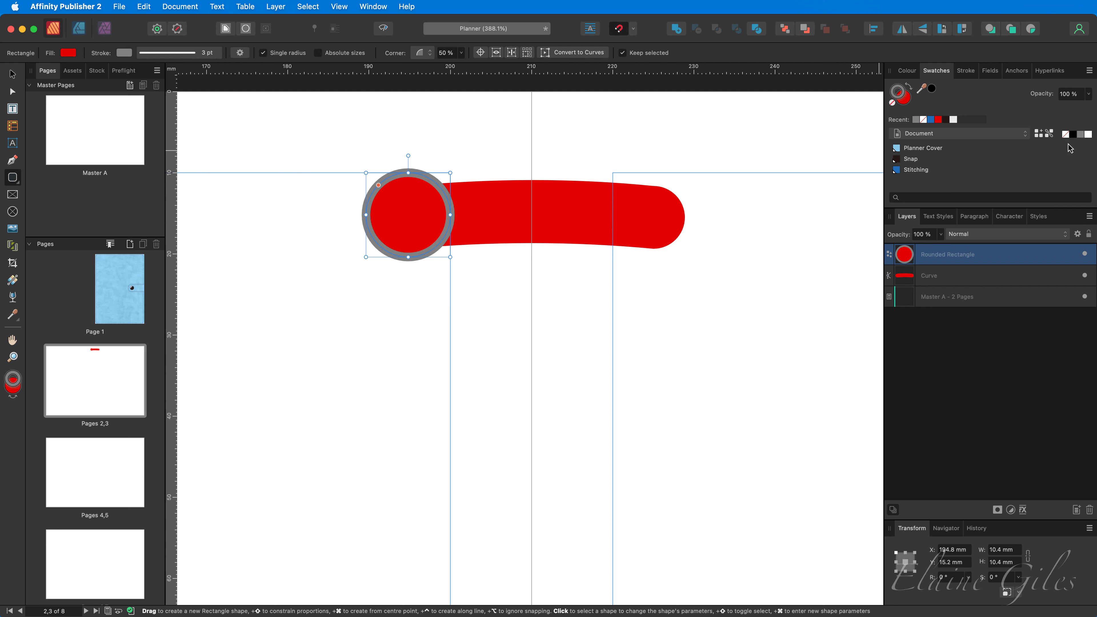
pyautogui.click(909, 87)
pyautogui.click(893, 104)
pyautogui.moveTo(941, 258); pyautogui.dragTo(942, 283)
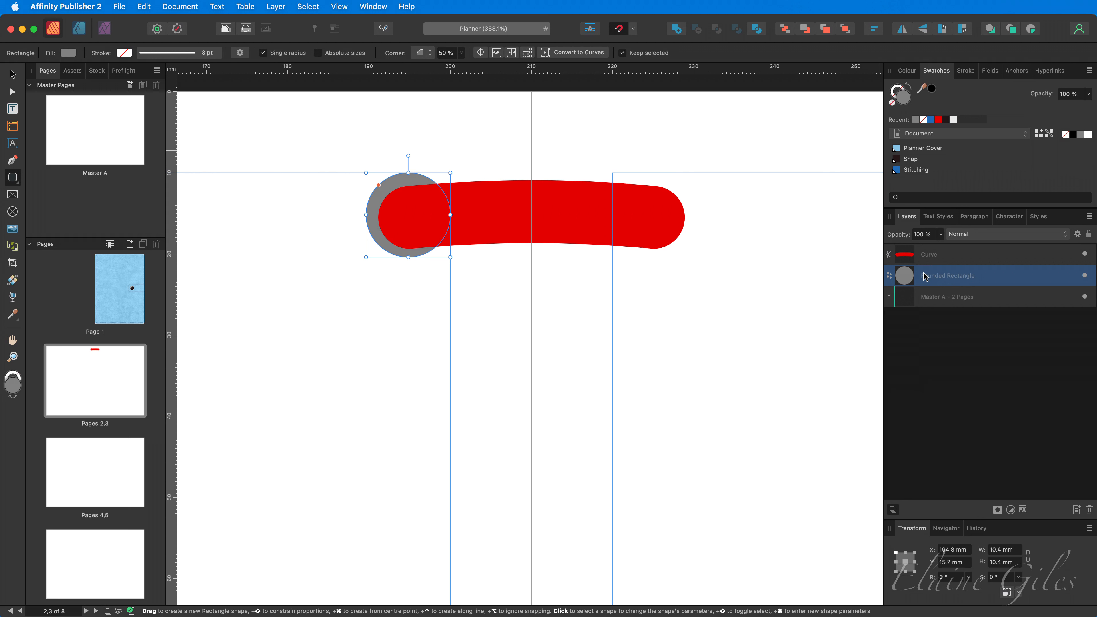
# Duplicate the grey circle, fill the copy with black, and shrink it around its centre to about 8.6 mm.
pyautogui.press('super+j')
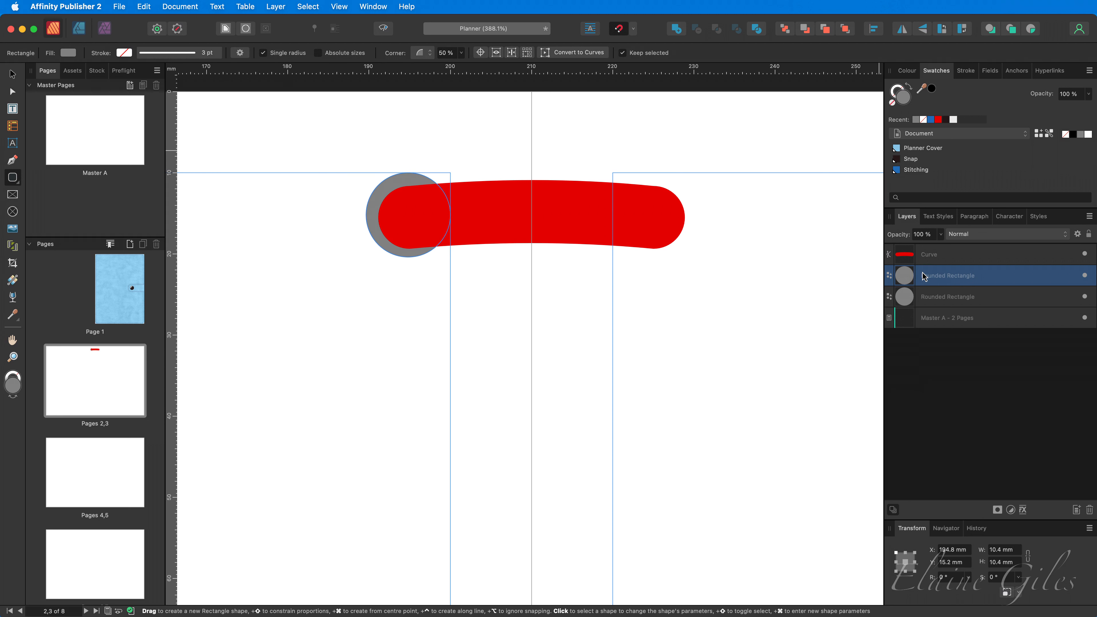
pyautogui.click(1073, 134)
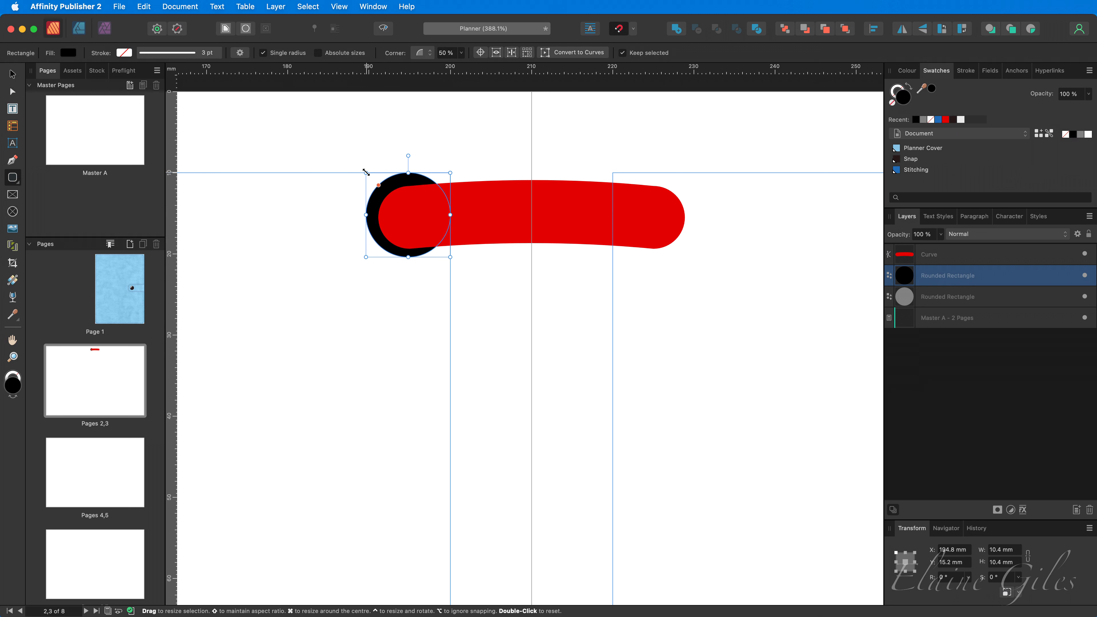
pyautogui.moveTo(366, 173); pyautogui.dragTo(373, 181)
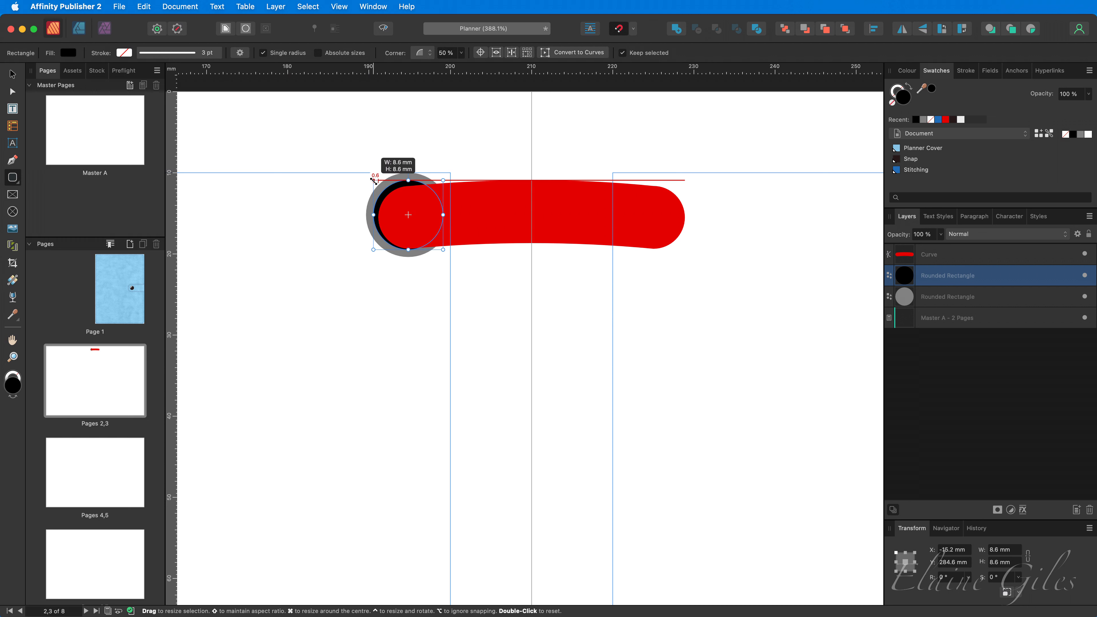
pyautogui.moveTo(373, 180); pyautogui.dragTo(373, 181)
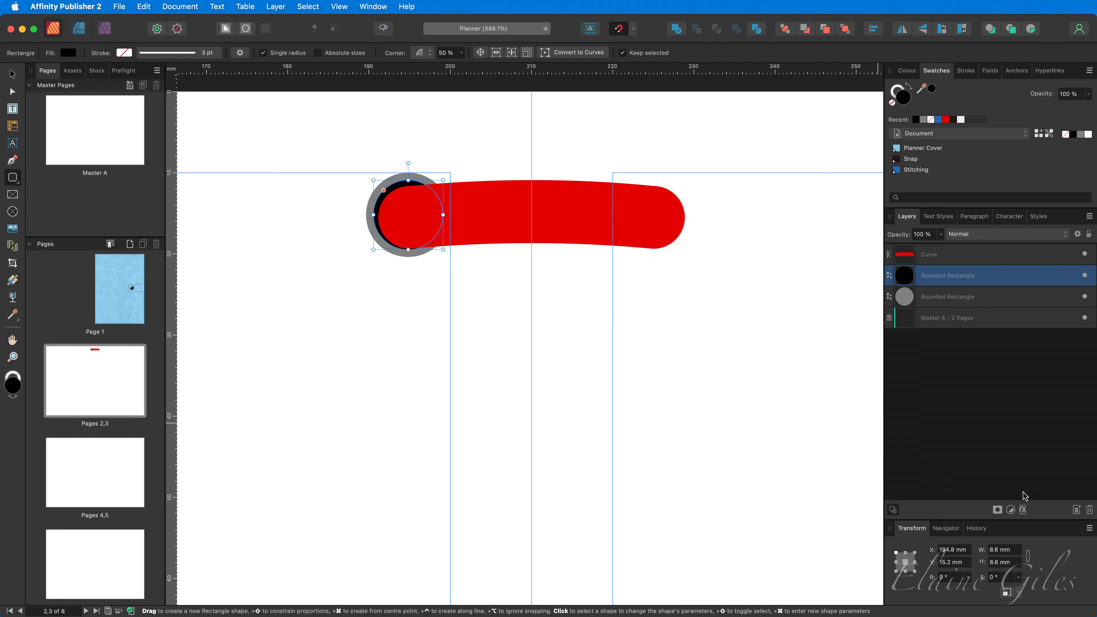
# Apply a Gaussian Blur layer effect with a 3.6 px radius to the black circle.
pyautogui.click(1023, 510)
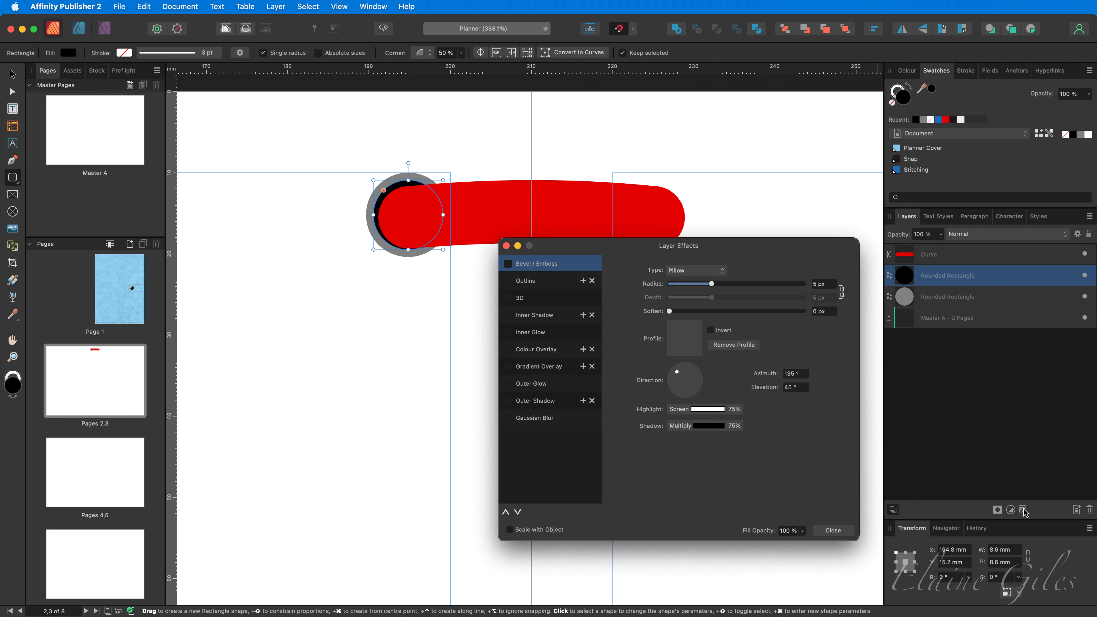
pyautogui.click(539, 422)
pyautogui.click(508, 418)
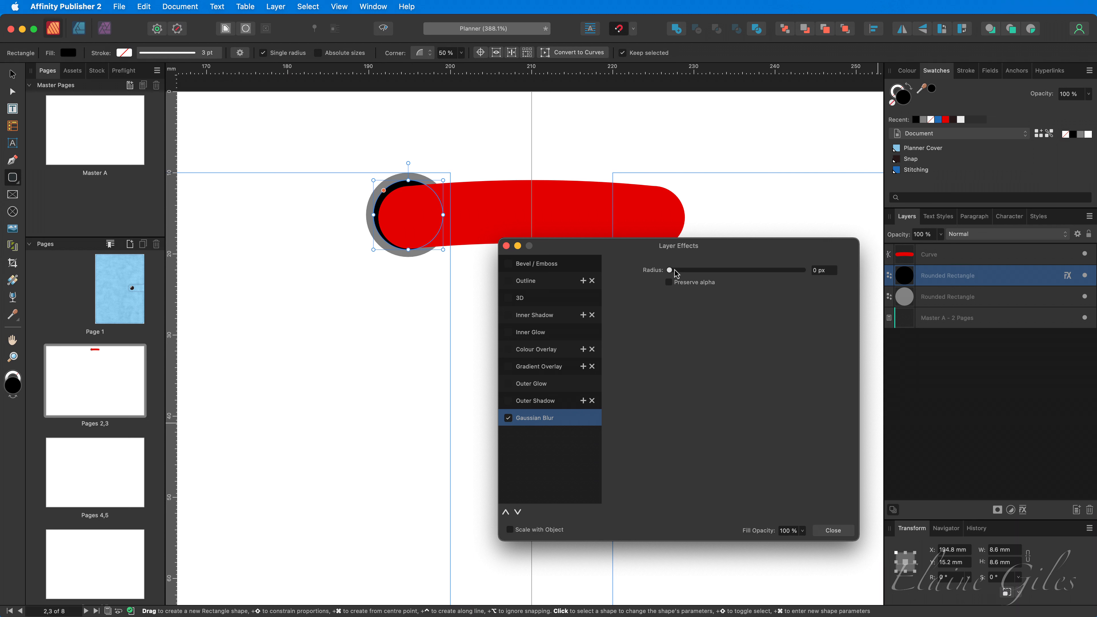
pyautogui.moveTo(671, 272); pyautogui.dragTo(711, 273)
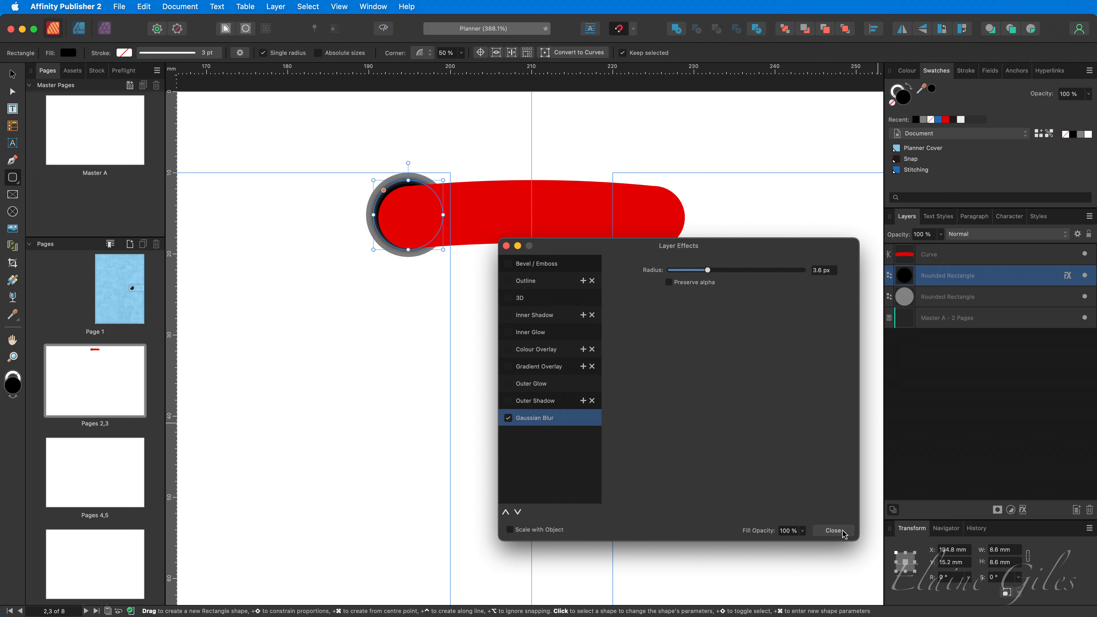
pyautogui.click(833, 530)
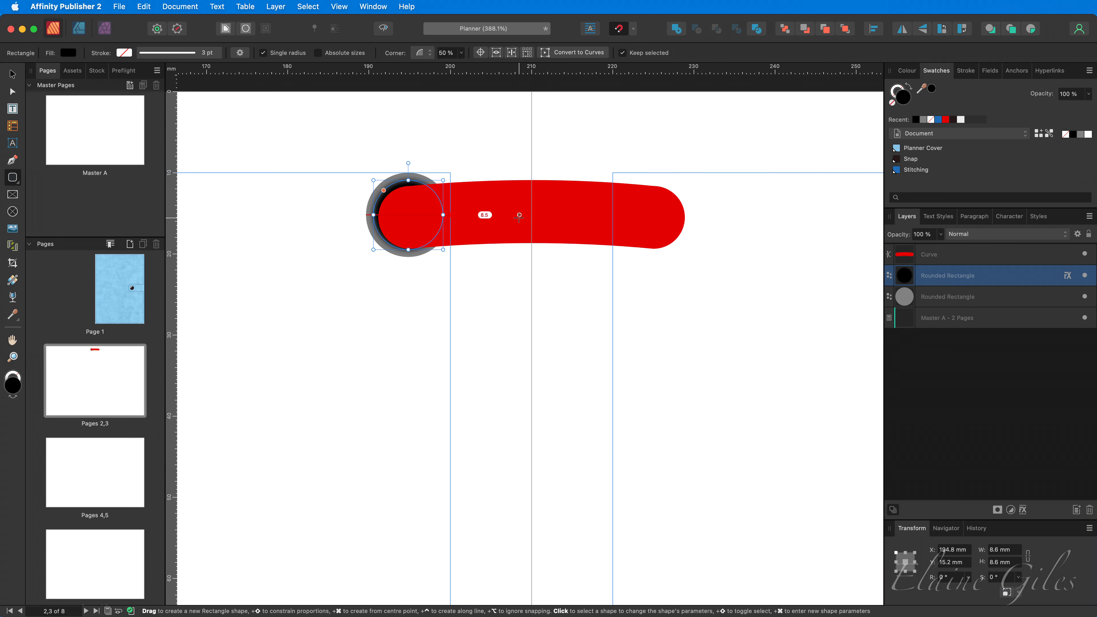
# Reposition the red bar vertically over the circles, with its centre at Y 14.7 mm.
pyautogui.press('v')
pyautogui.click(520, 219)
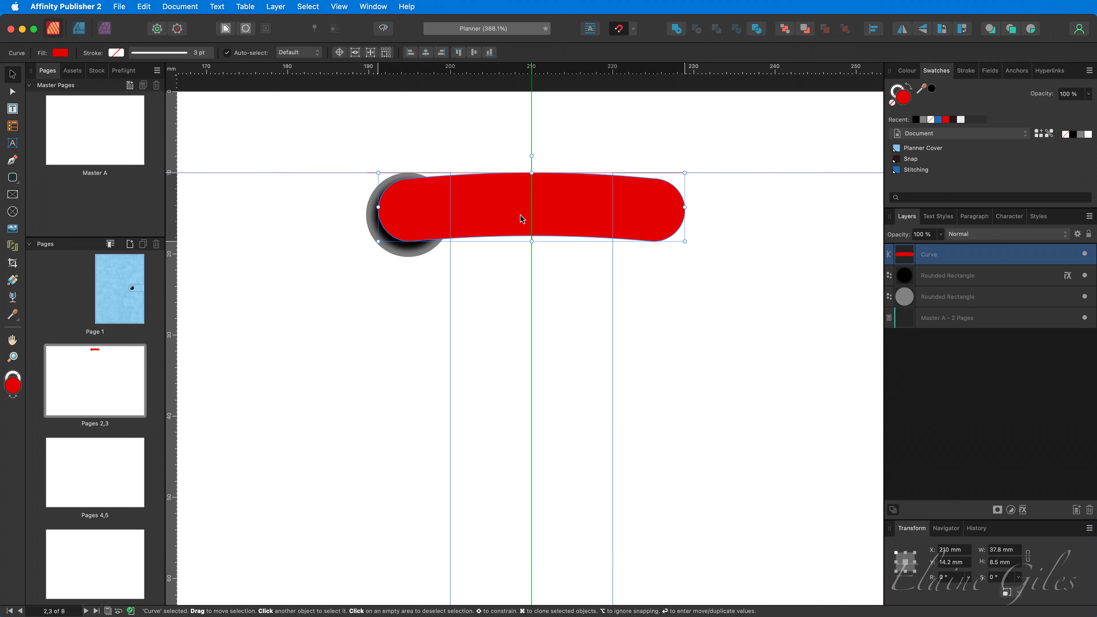
pyautogui.press('Down')
pyautogui.press('Down')
pyautogui.press('Down')
pyautogui.press('Down')
pyautogui.press('Down')
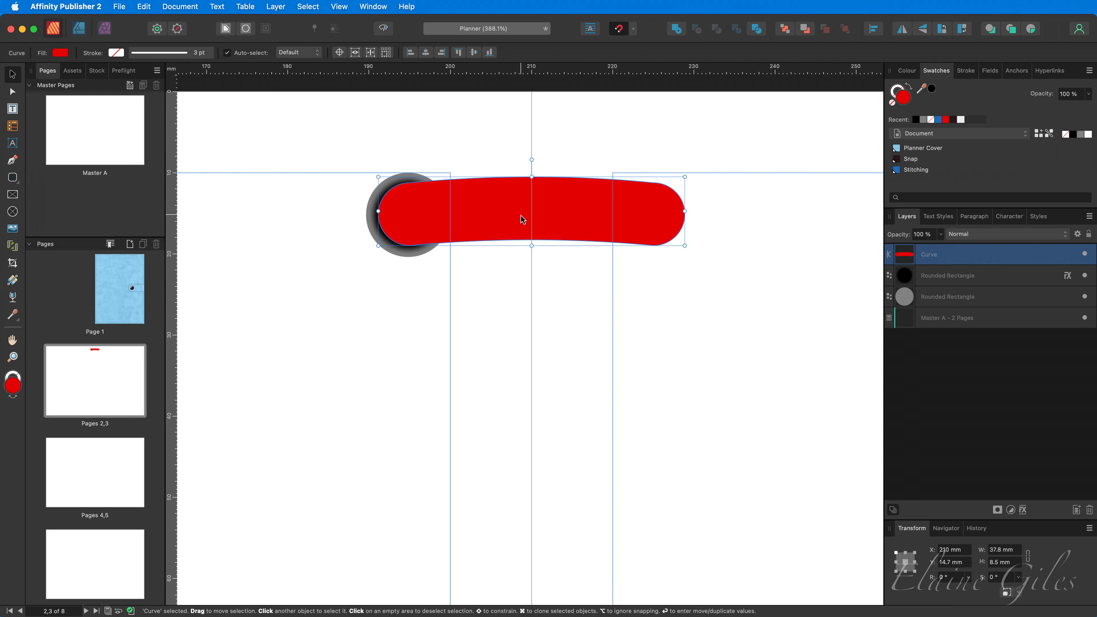
# Group the black and grey circles, enlarge the group to about 10.9 by 10.8 mm, and nudge the red bar down slightly.
pyautogui.click(941, 296)
pyautogui.keyDown('shift'); pyautogui.click(941, 277); pyautogui.keyUp('shift')
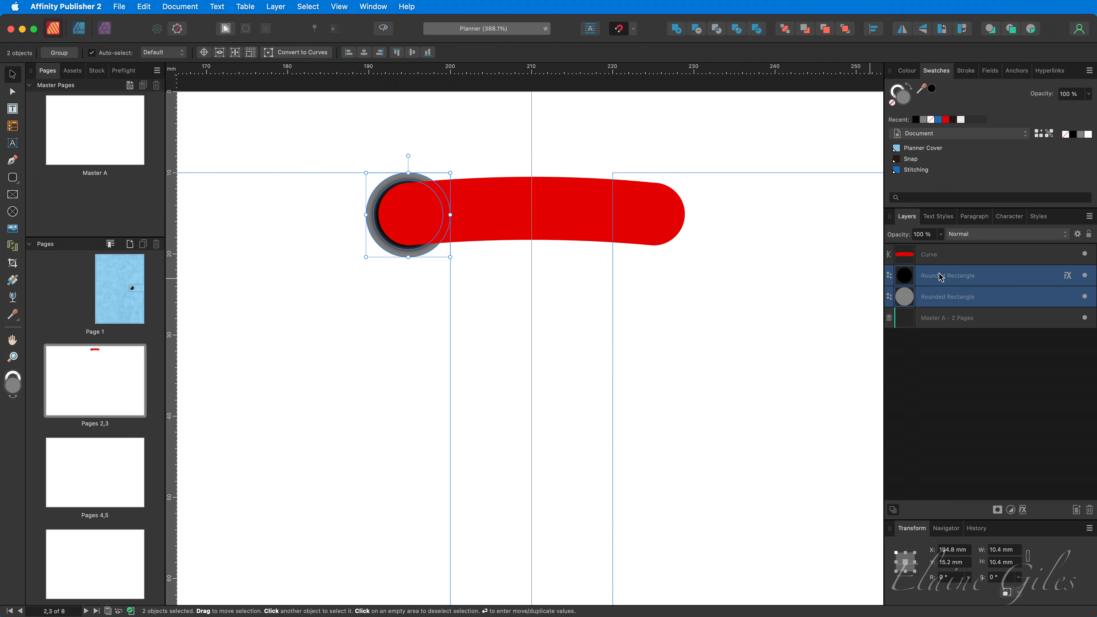
pyautogui.press('super+g')
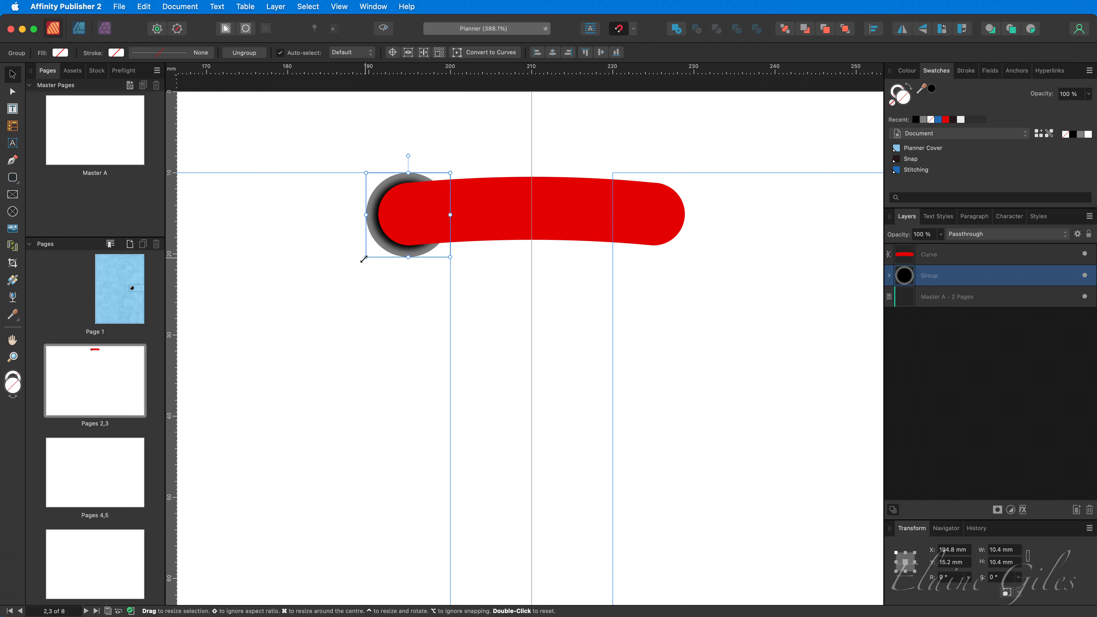
pyautogui.moveTo(366, 257); pyautogui.dragTo(361, 261)
pyautogui.click(511, 220)
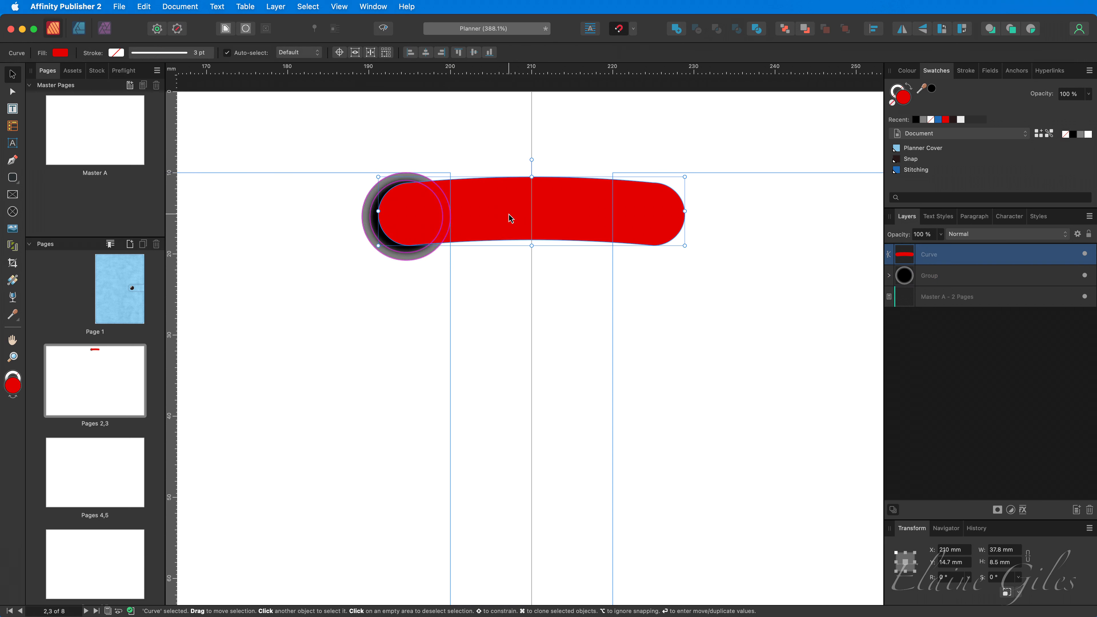
# Rename the circle group as Hole and place a duplicate of it beneath the bar's right end.
pyautogui.click(933, 281)
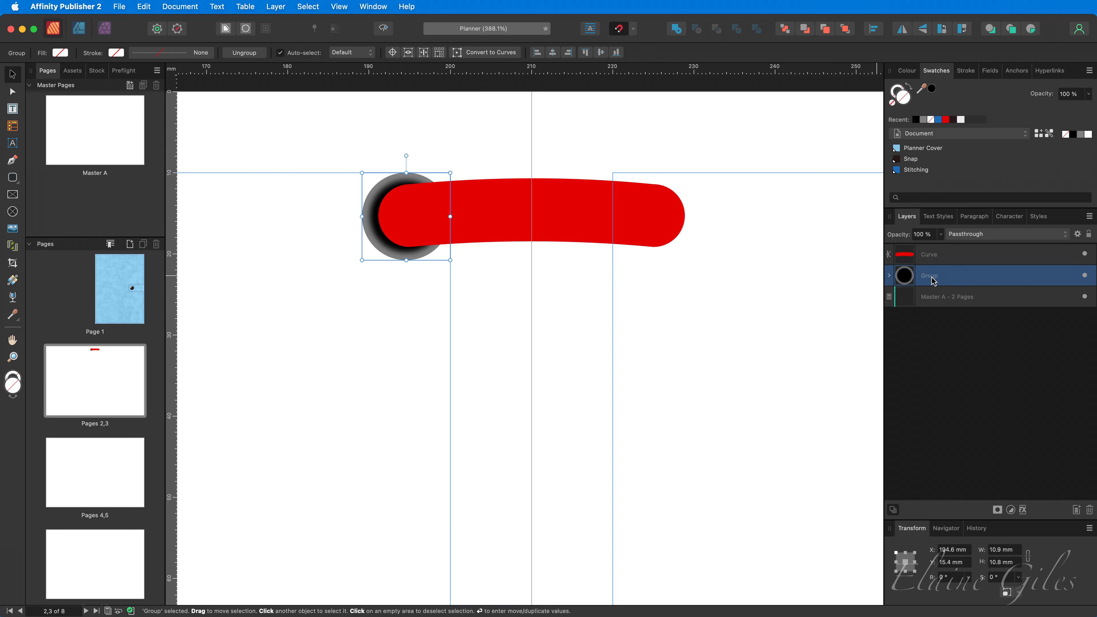
pyautogui.doubleClick(931, 277)
pyautogui.write('Ho')
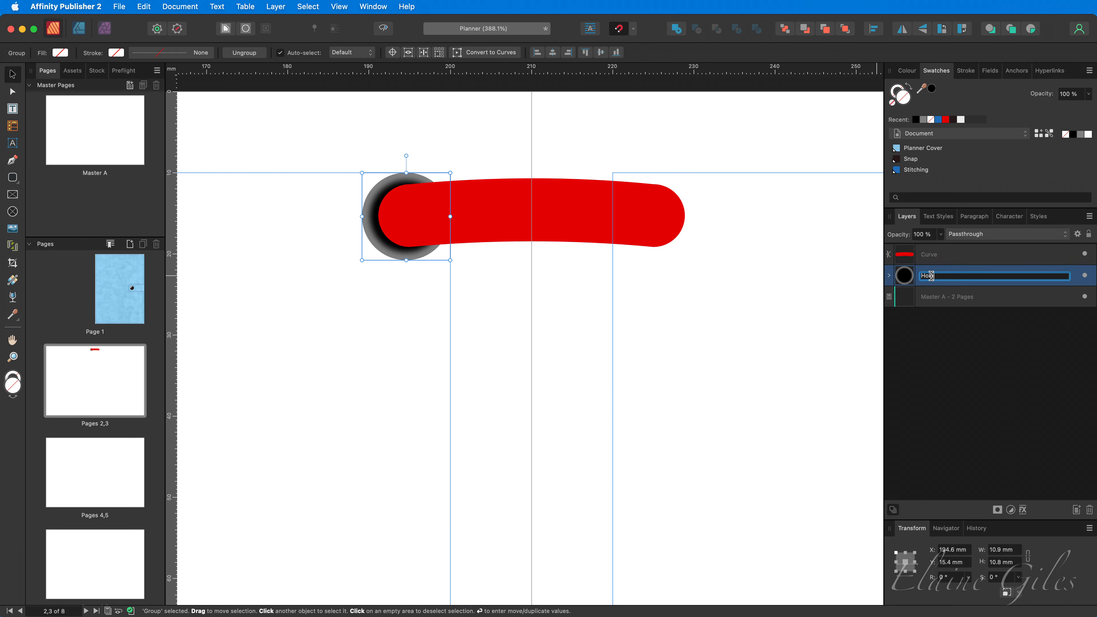
pyautogui.write('le')
pyautogui.press('Return')
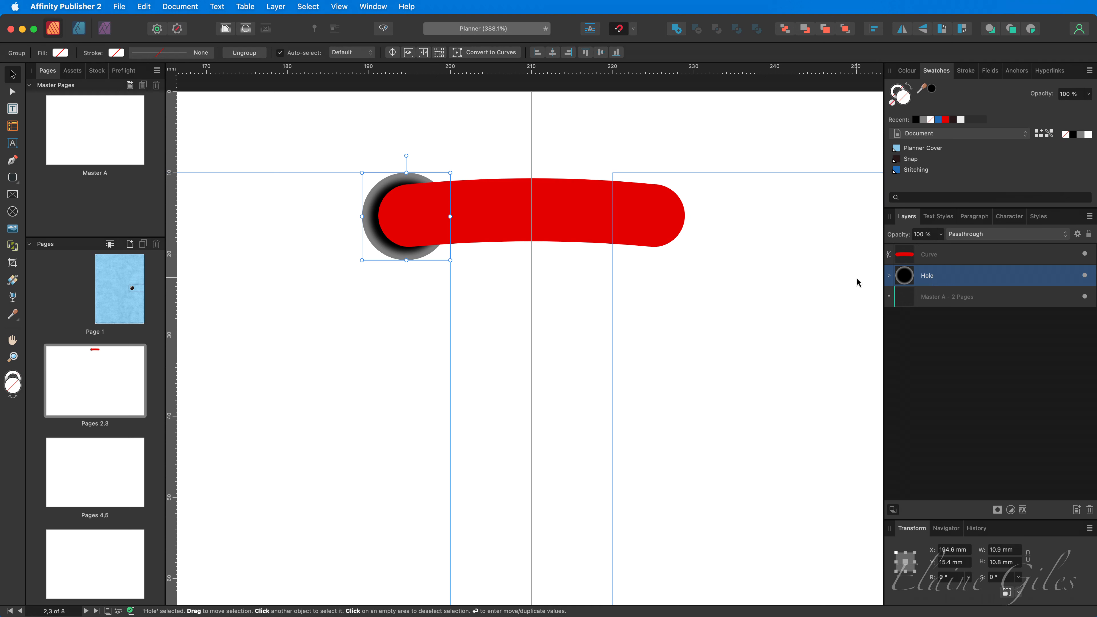
pyautogui.press('super+j')
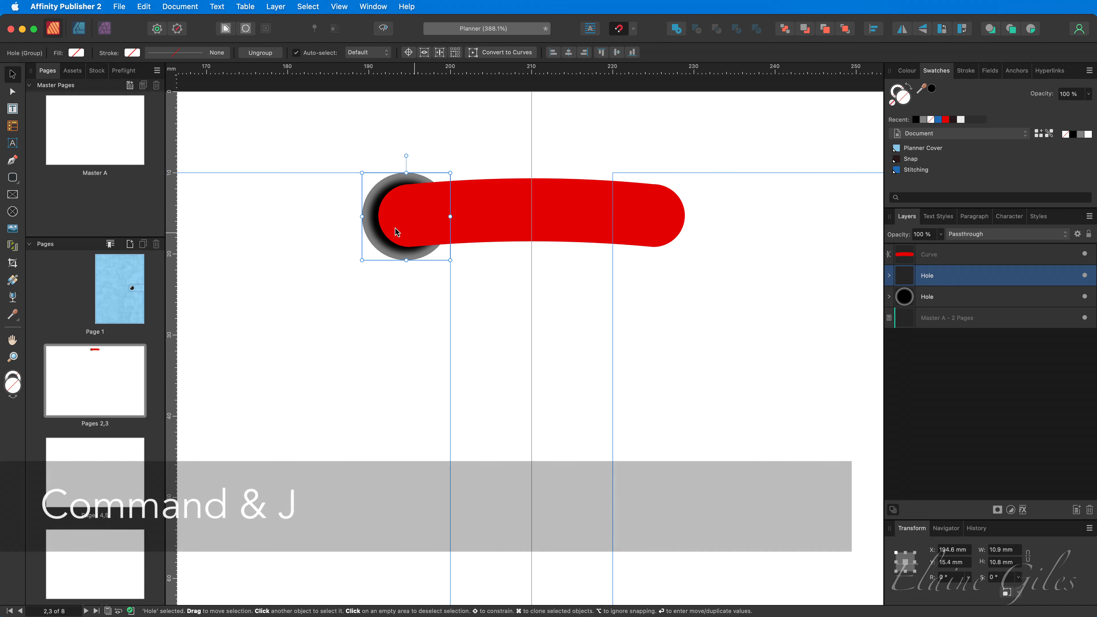
pyautogui.moveTo(378, 241); pyautogui.dragTo(633, 241)
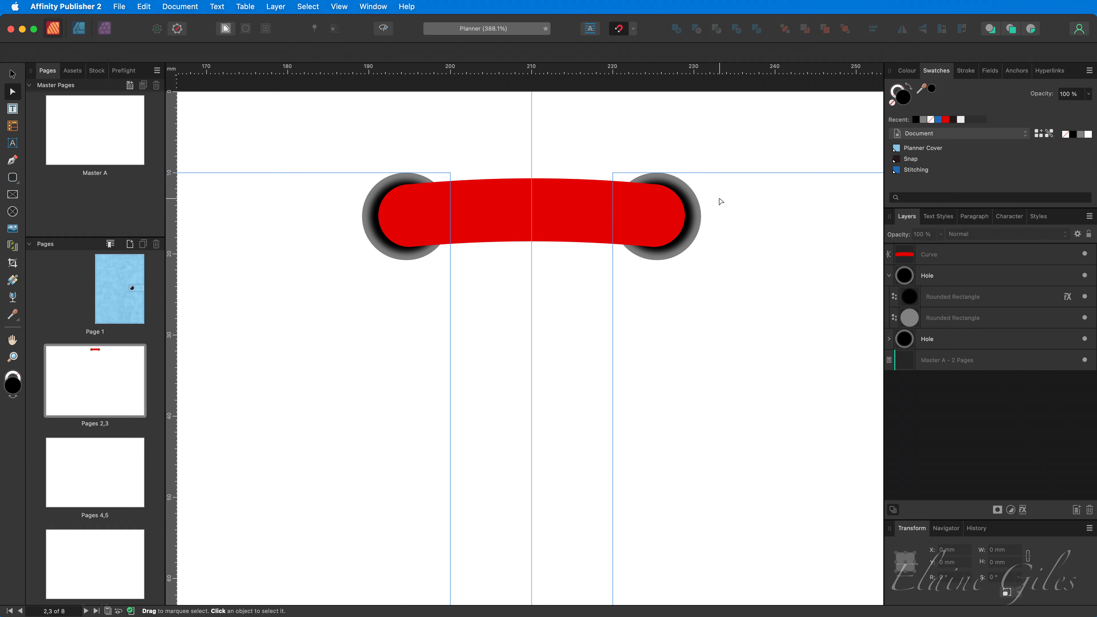
# Group the two Hole groups together and name the new group Holes.
pyautogui.press('v')
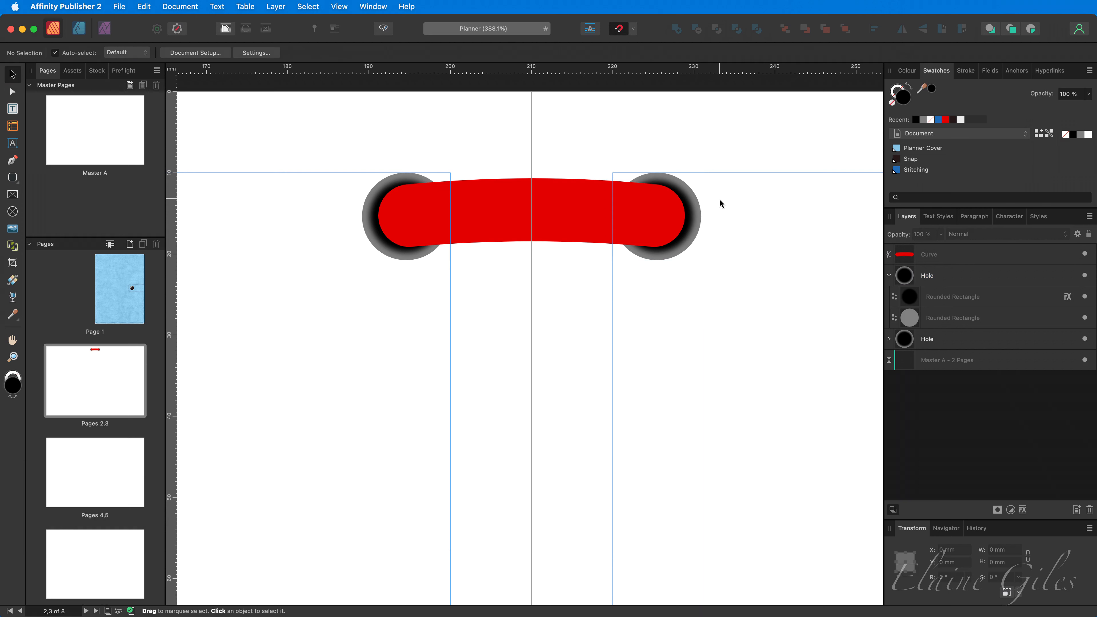
pyautogui.click(889, 277)
pyautogui.click(951, 281)
pyautogui.keyDown('shift'); pyautogui.click(953, 300); pyautogui.keyUp('shift')
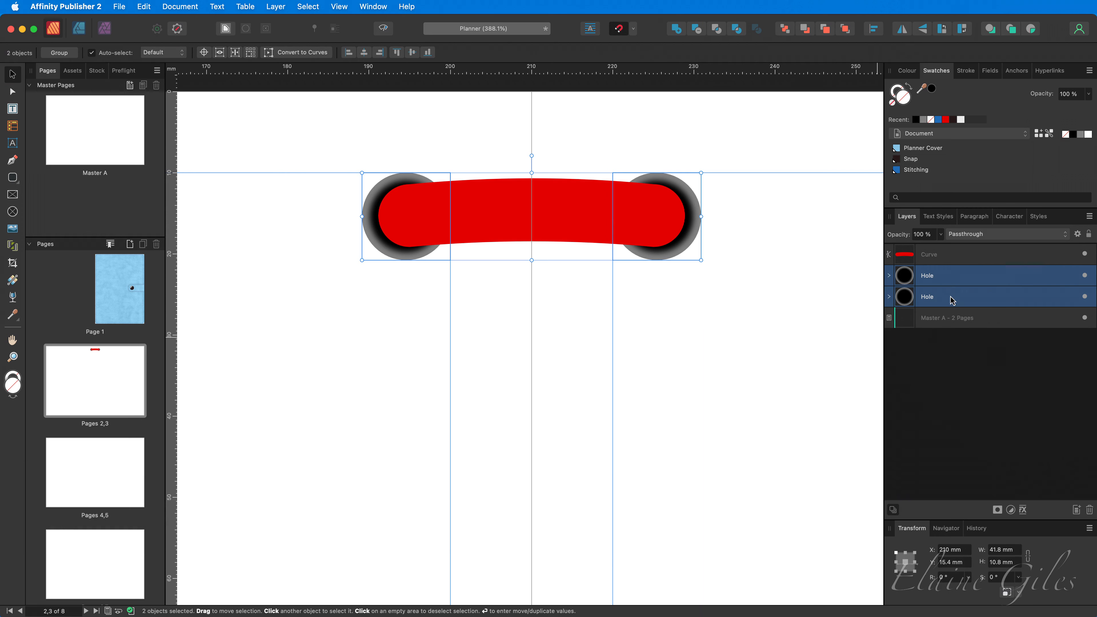
pyautogui.press('super+g')
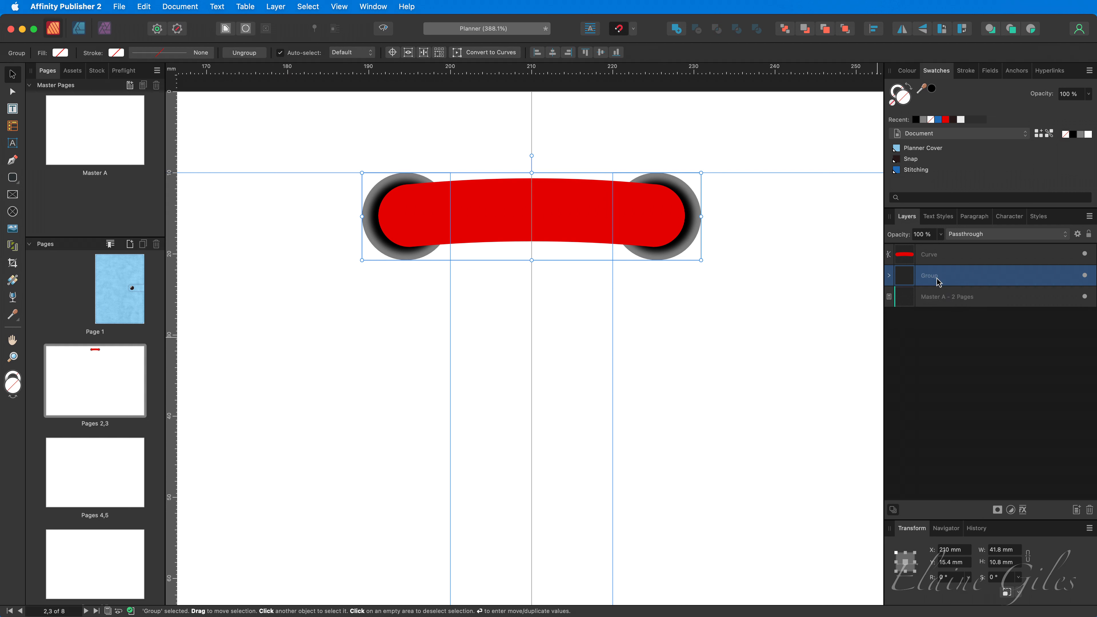
pyautogui.doubleClick(935, 276)
pyautogui.write('Hole')
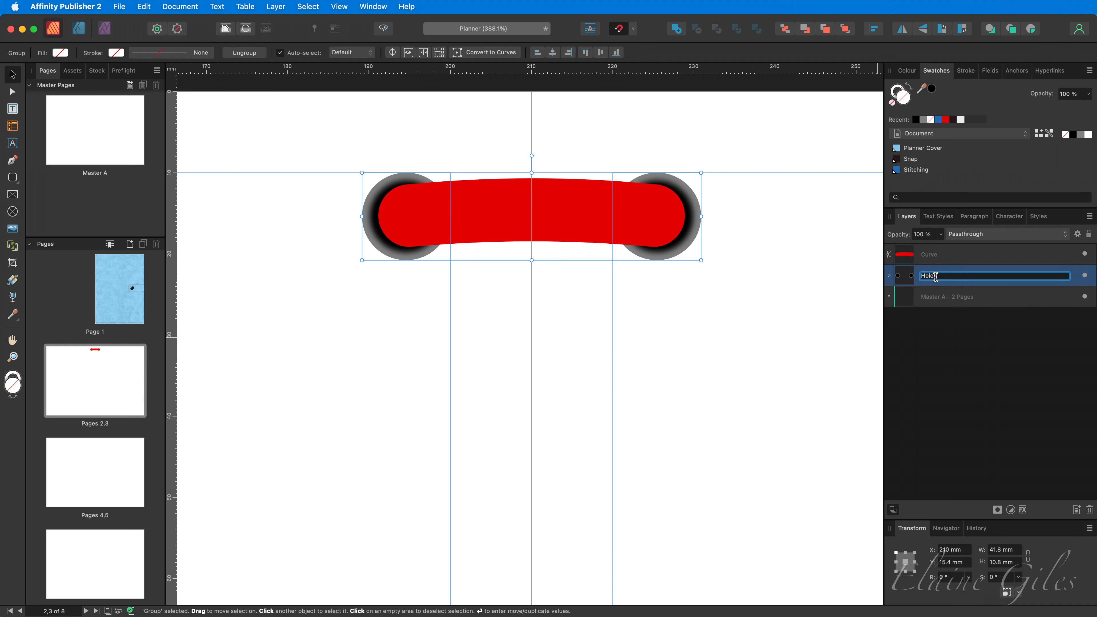
pyautogui.write('s')
pyautogui.press('Return')
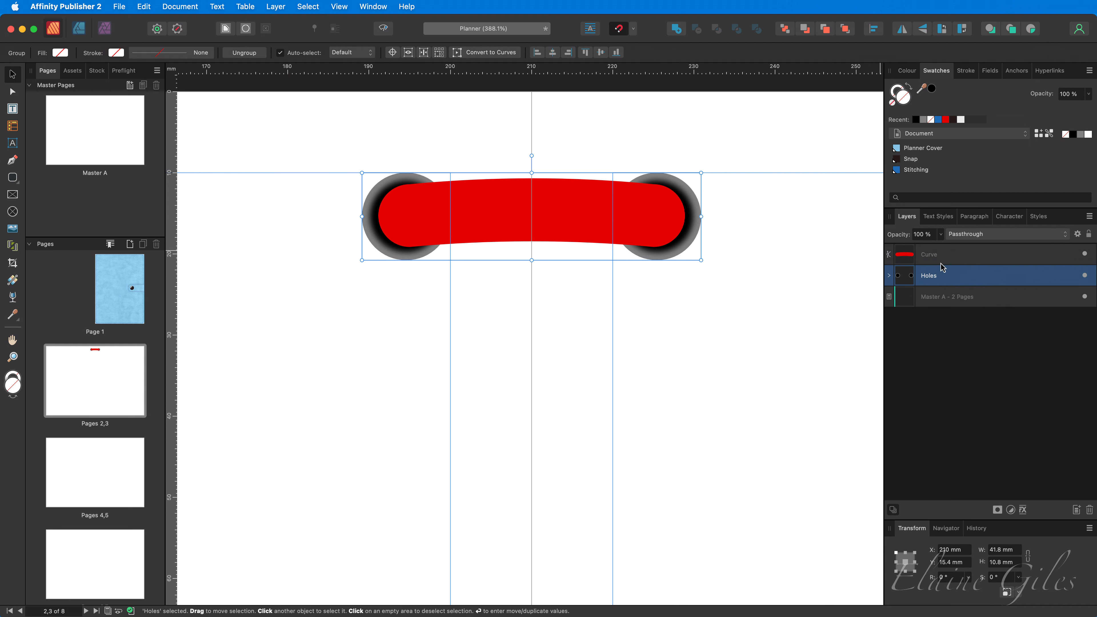
# Rename the red bar's curve layer as Planner Ring.
pyautogui.click(941, 261)
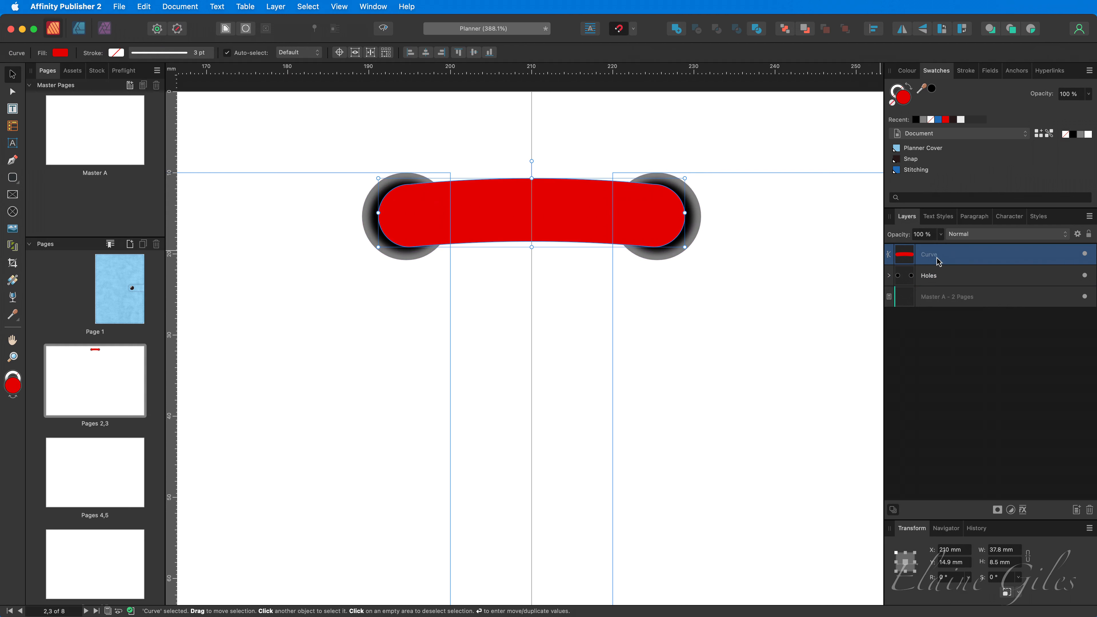
pyautogui.doubleClick(928, 255)
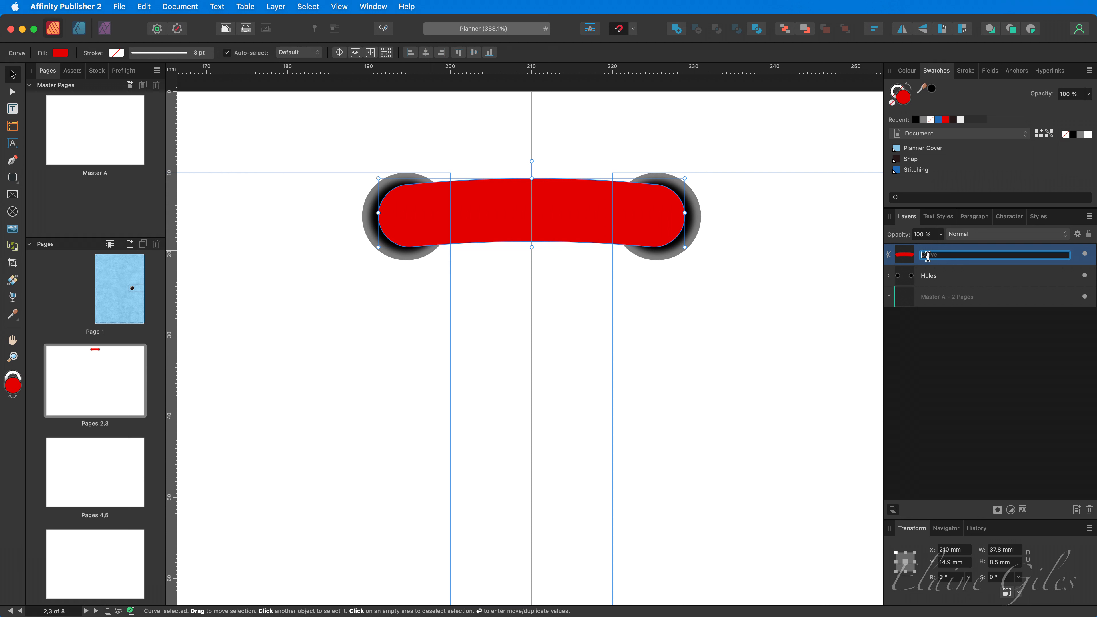
pyautogui.write('Planner Ring')
pyautogui.press('Return')
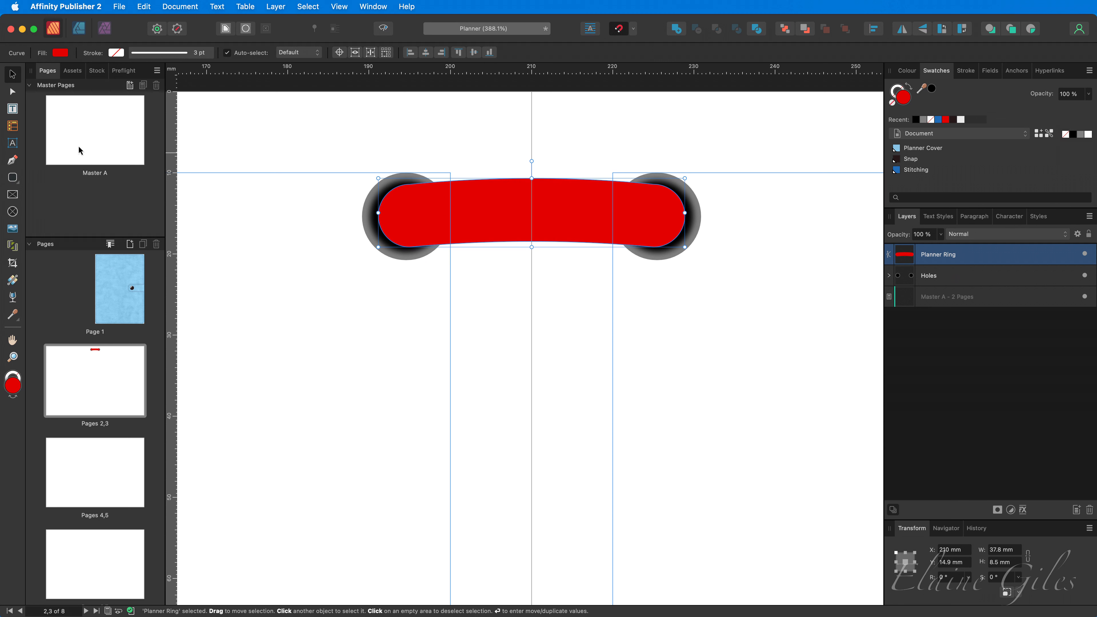
# Draw a closed diamond about 20 mm wide and 3.8 mm tall with the Pen tool, centred on the red ring, and fill it white.
pyautogui.click(12, 162)
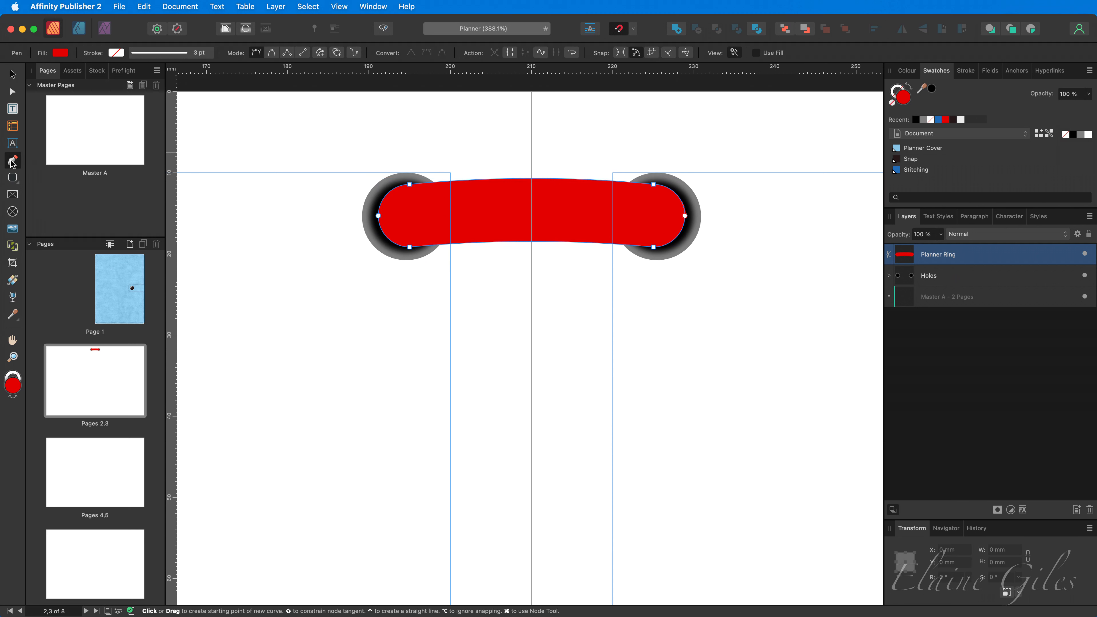
pyautogui.click(450, 212)
pyautogui.click(532, 197)
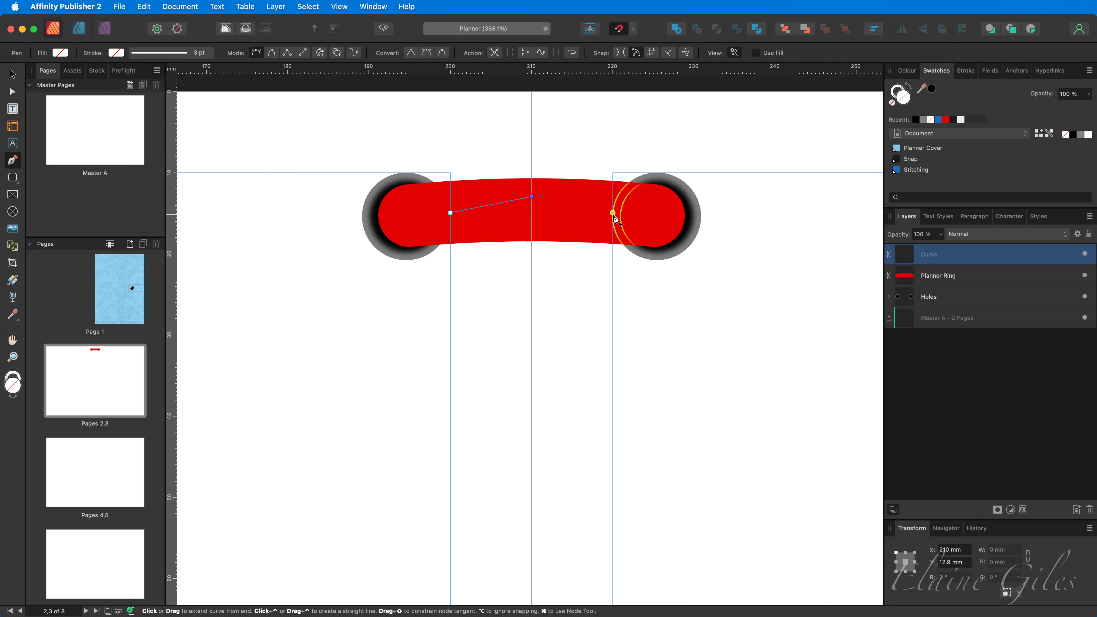
pyautogui.click(613, 212)
pyautogui.click(531, 226)
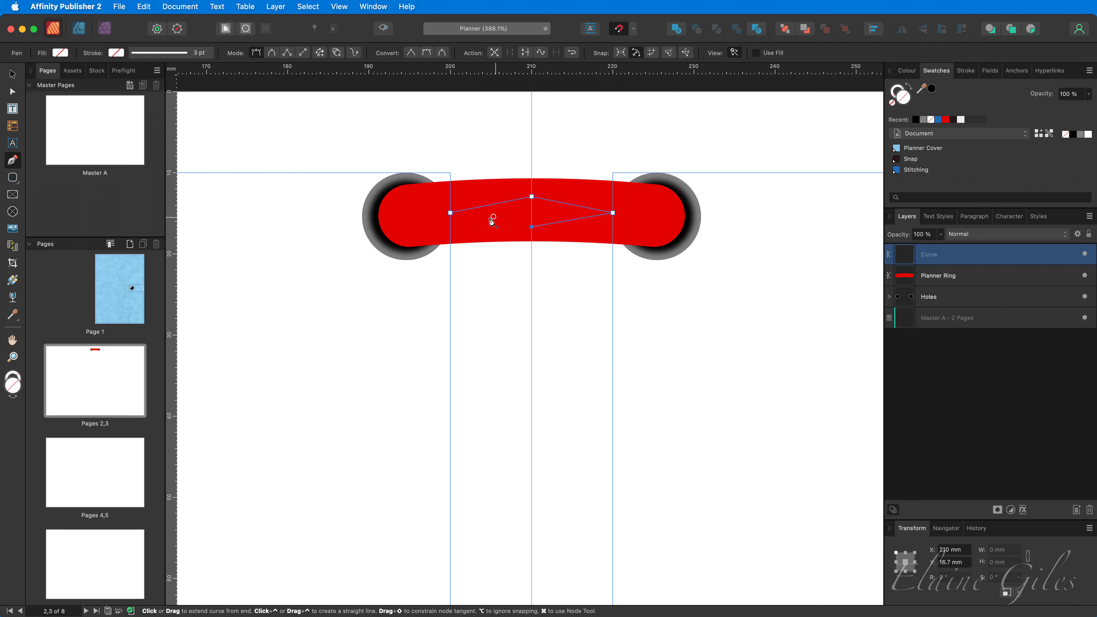
pyautogui.click(450, 214)
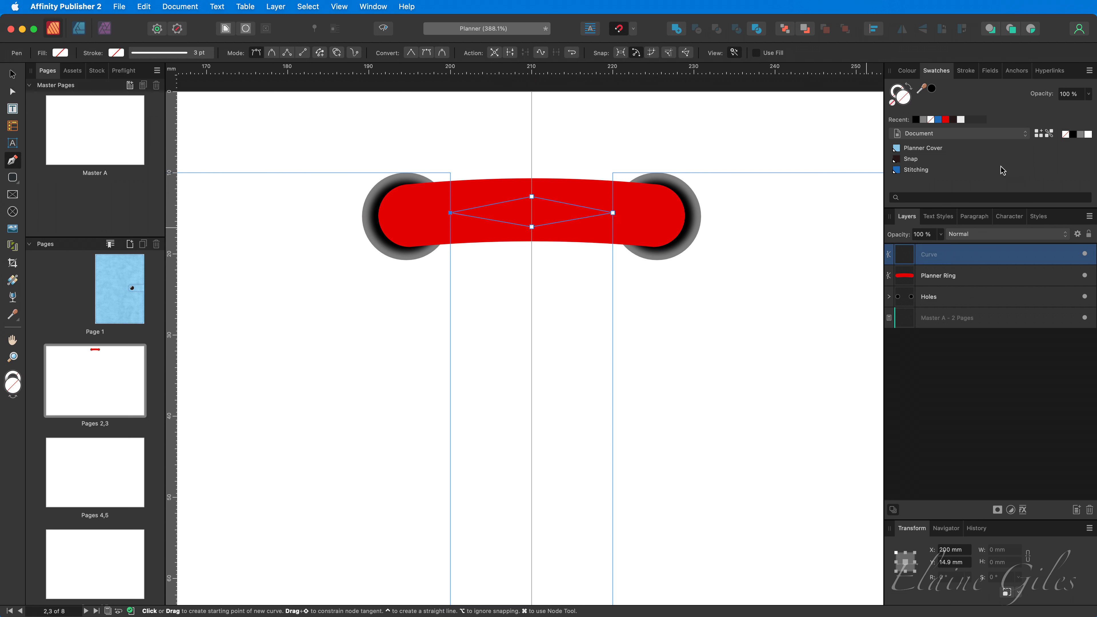
pyautogui.click(1089, 135)
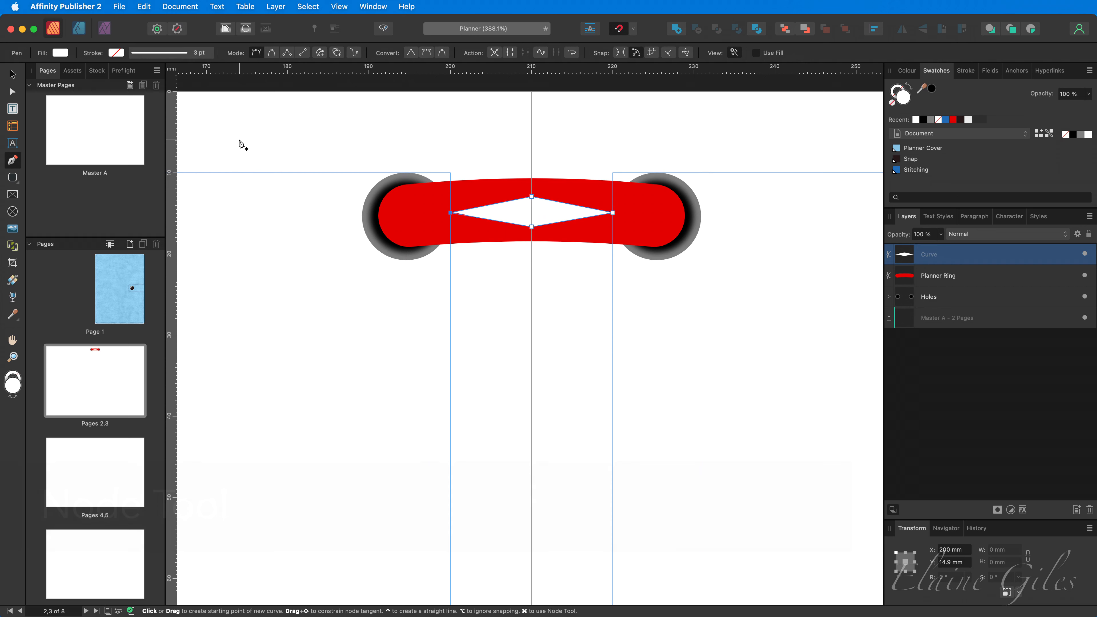
# Convert the white diamond's upper and lower nodes to smooth and move both slightly inward, with the lower one at about Y 16.1 mm.
pyautogui.press('a')
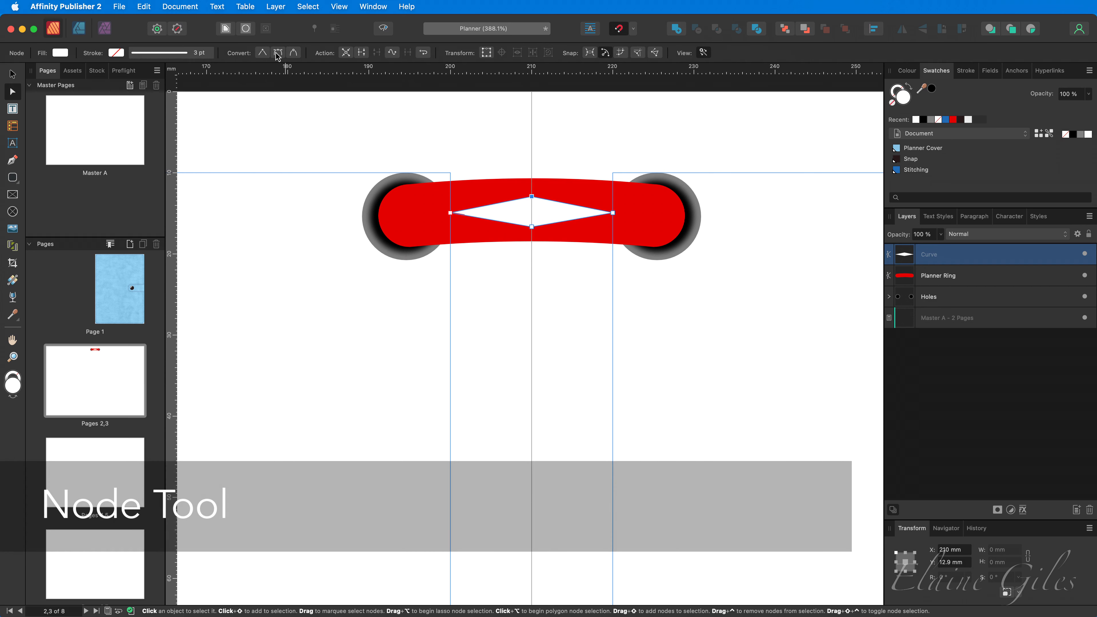
pyautogui.click(278, 53)
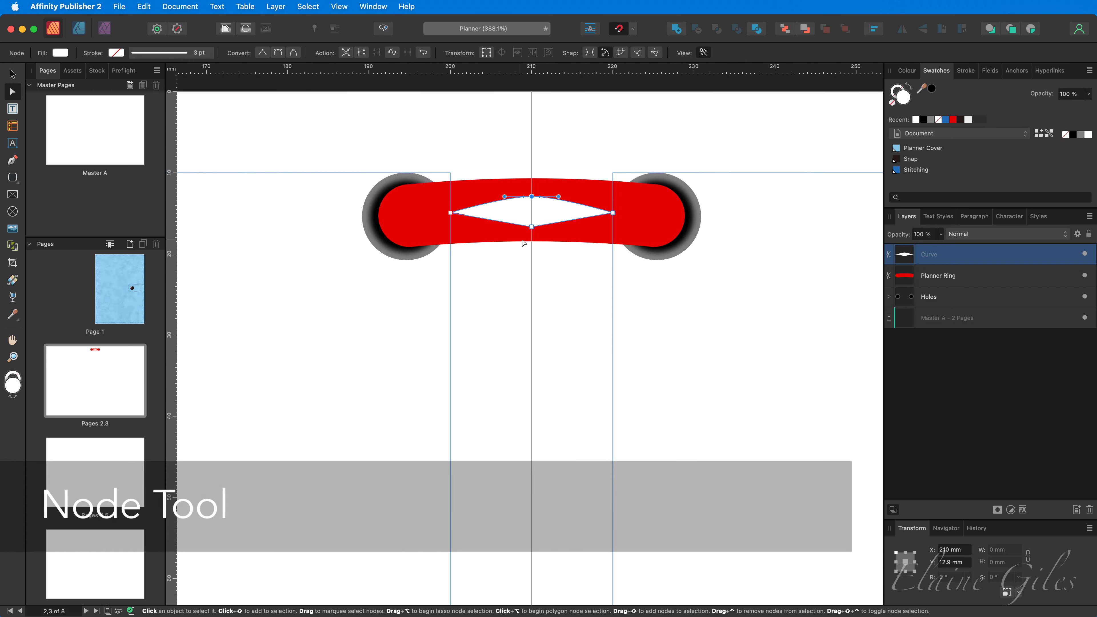
pyautogui.click(532, 227)
pyautogui.click(279, 53)
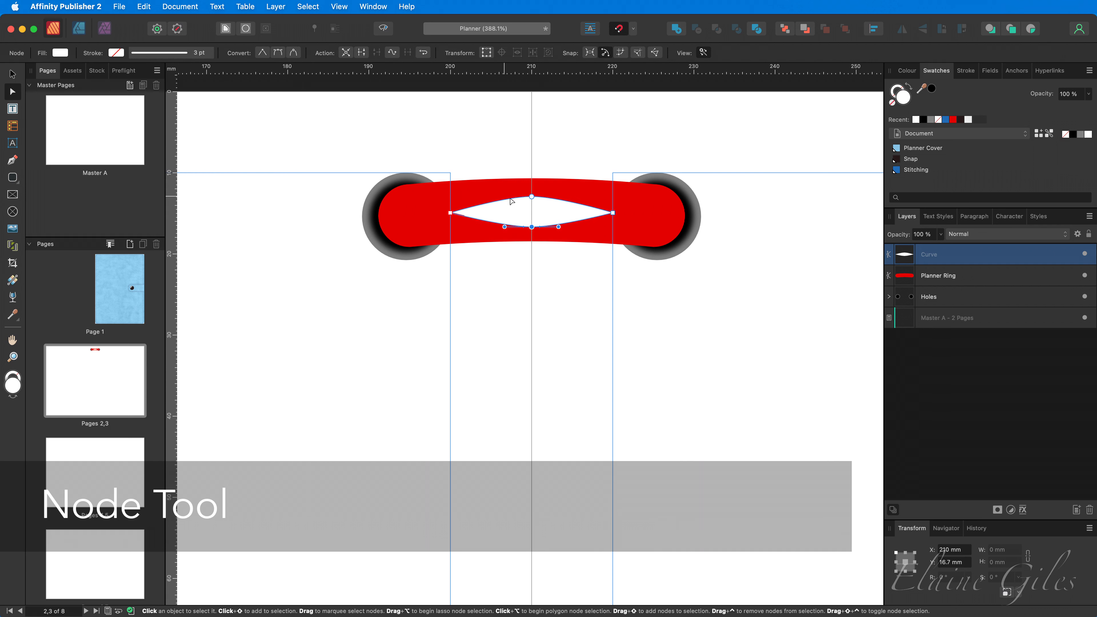
pyautogui.click(532, 198)
pyautogui.moveTo(533, 199); pyautogui.dragTo(533, 223)
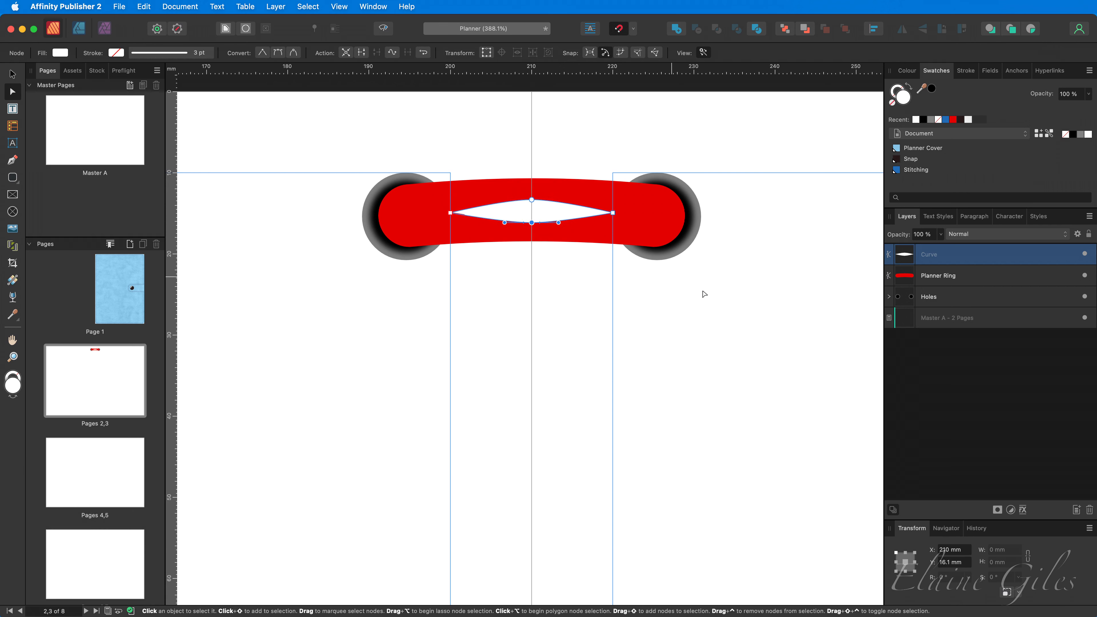
# Apply a Gaussian Blur layer effect with a 10 px radius to the white shape.
pyautogui.click(1023, 510)
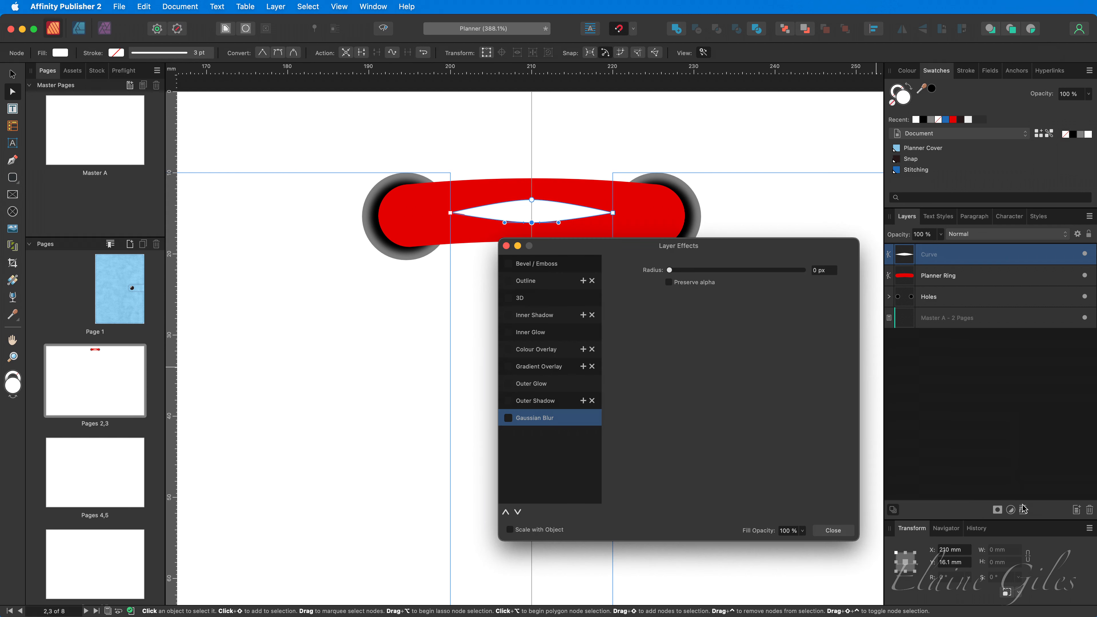
pyautogui.click(508, 418)
pyautogui.moveTo(670, 270); pyautogui.dragTo(727, 274)
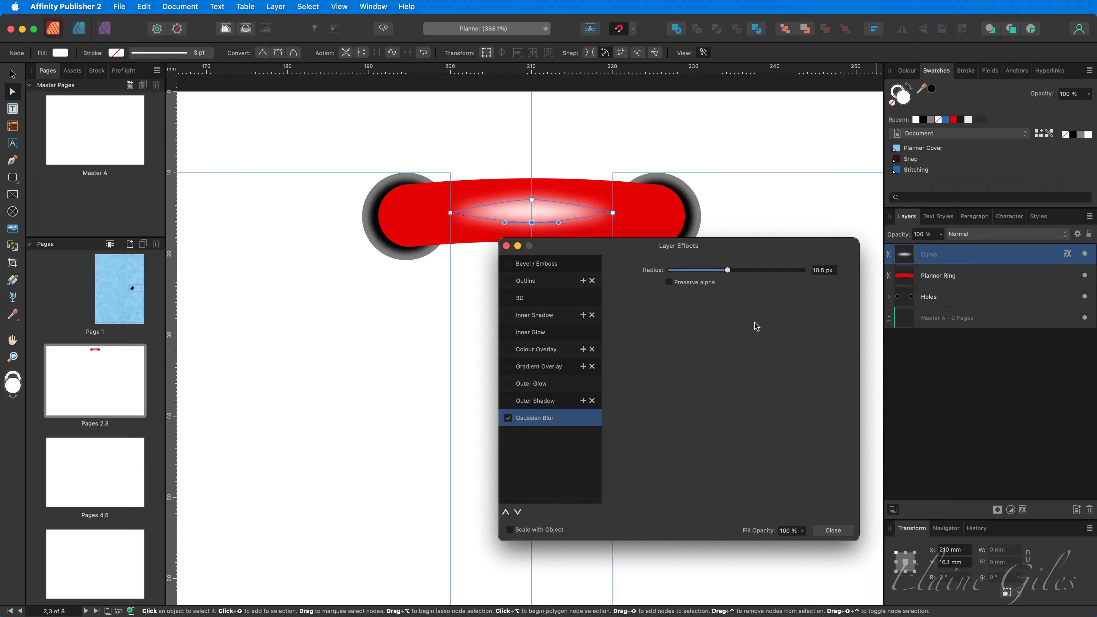
pyautogui.moveTo(727, 275)
pyautogui.mouseDown()
pyautogui.moveTo(703, 273)
pyautogui.moveTo(725, 275)
pyautogui.mouseUp()
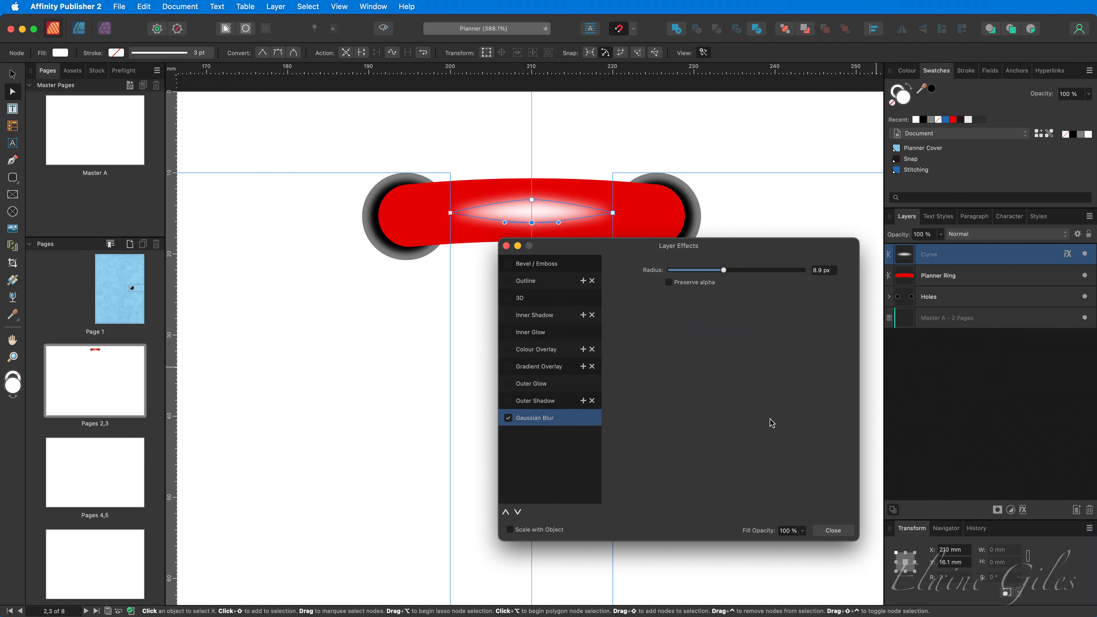
pyautogui.click(817, 272)
pyautogui.write('10')
pyautogui.press('Return')
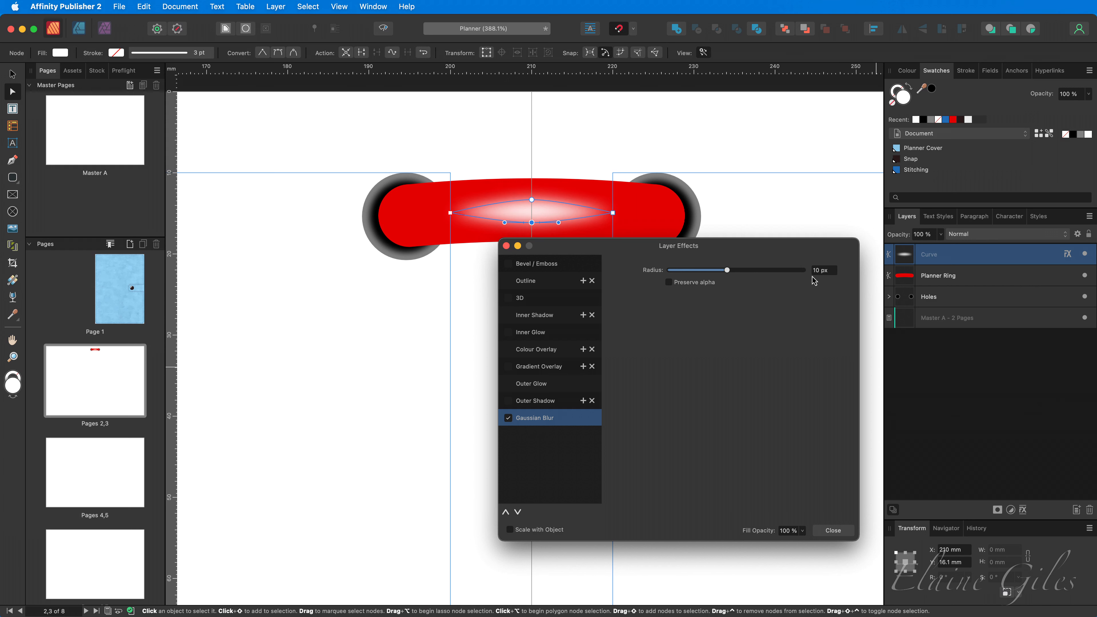
pyautogui.click(833, 531)
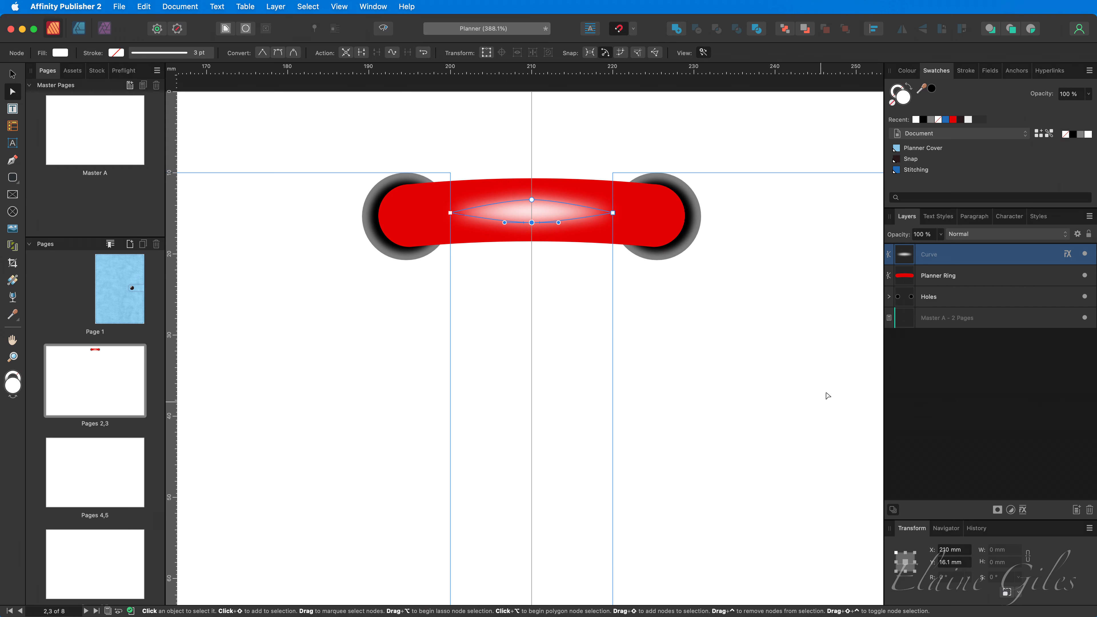
# Rename the blurred white curve layer as Highlight.
pyautogui.doubleClick(926, 255)
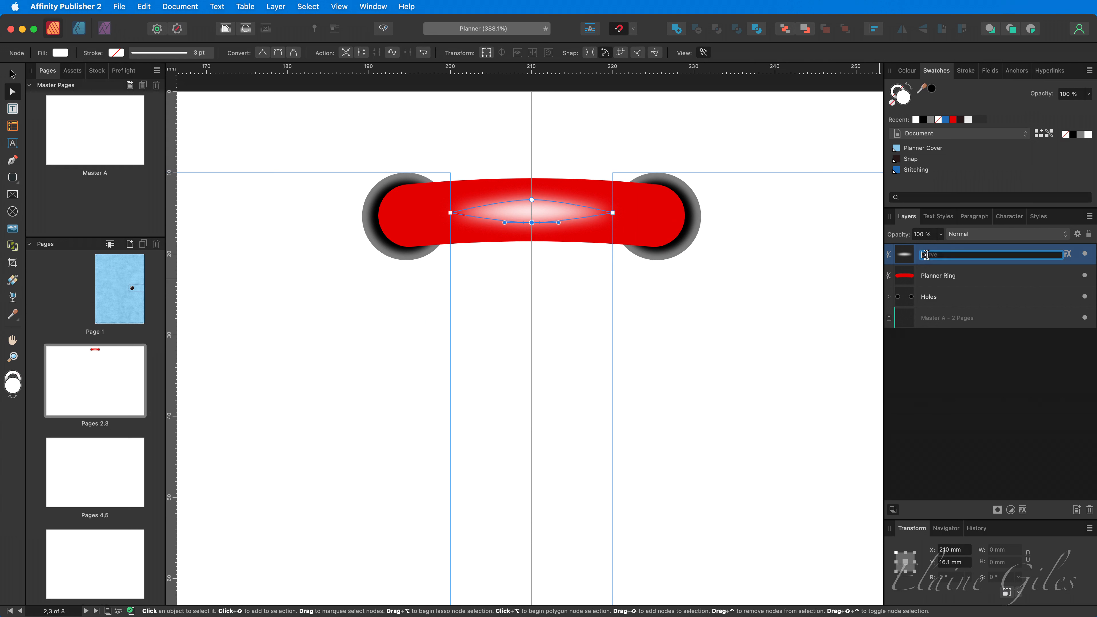
pyautogui.write('Highlight')
pyautogui.press('Return')
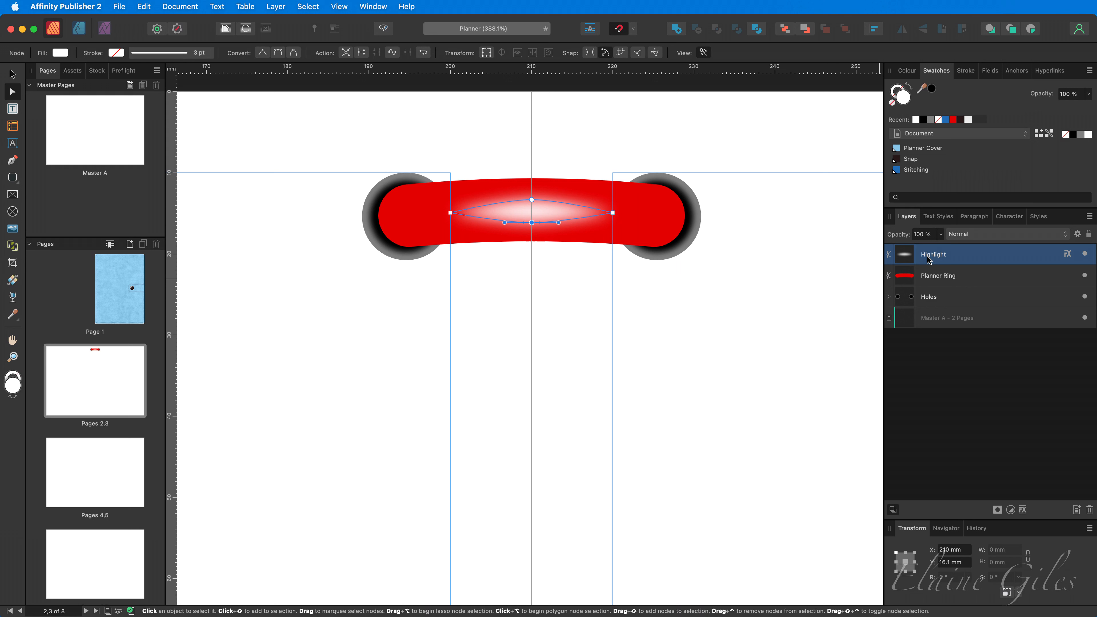
# Group the Highlight, Planner Ring and Holes layers and name the group Completed Planner Ring.
pyautogui.keyDown('shift'); pyautogui.click(954, 299); pyautogui.keyUp('shift')
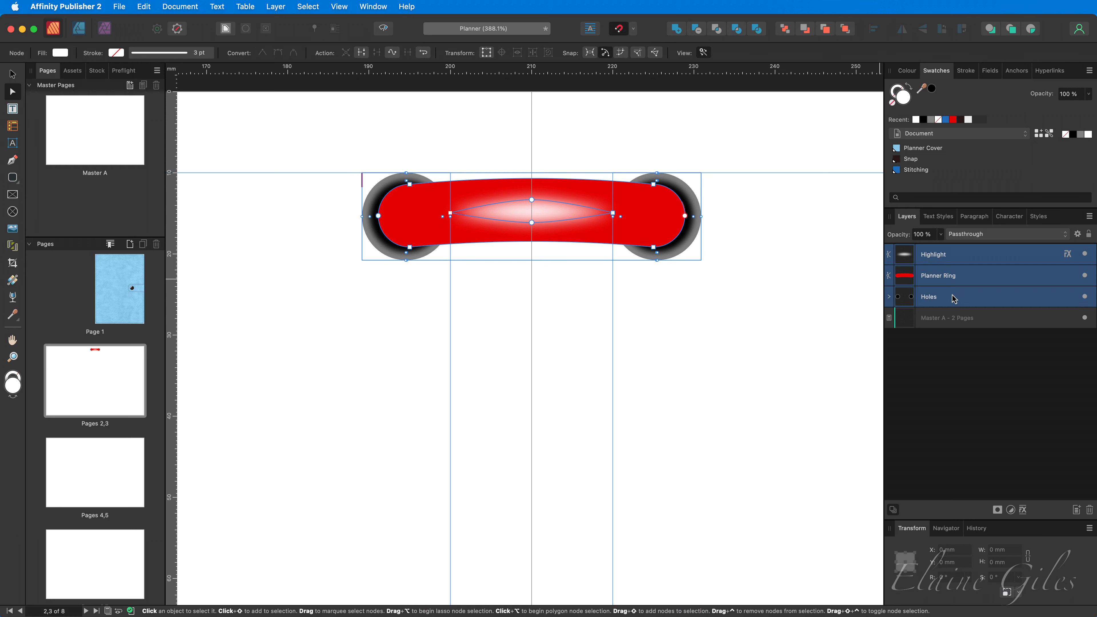
pyautogui.press('super+g')
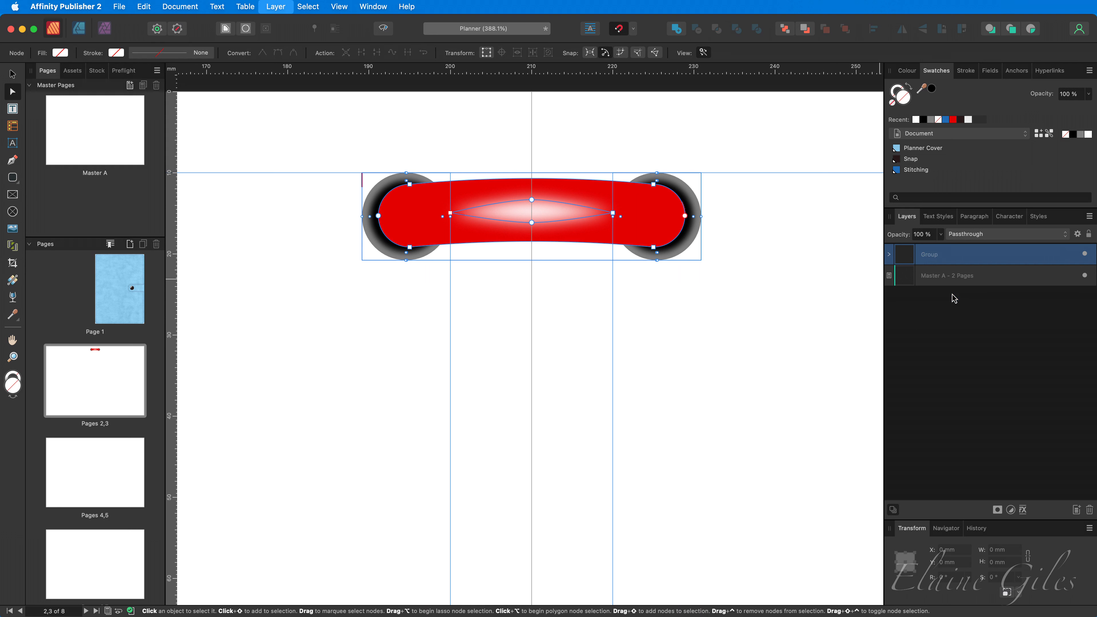
pyautogui.doubleClick(934, 254)
pyautogui.write('Co')
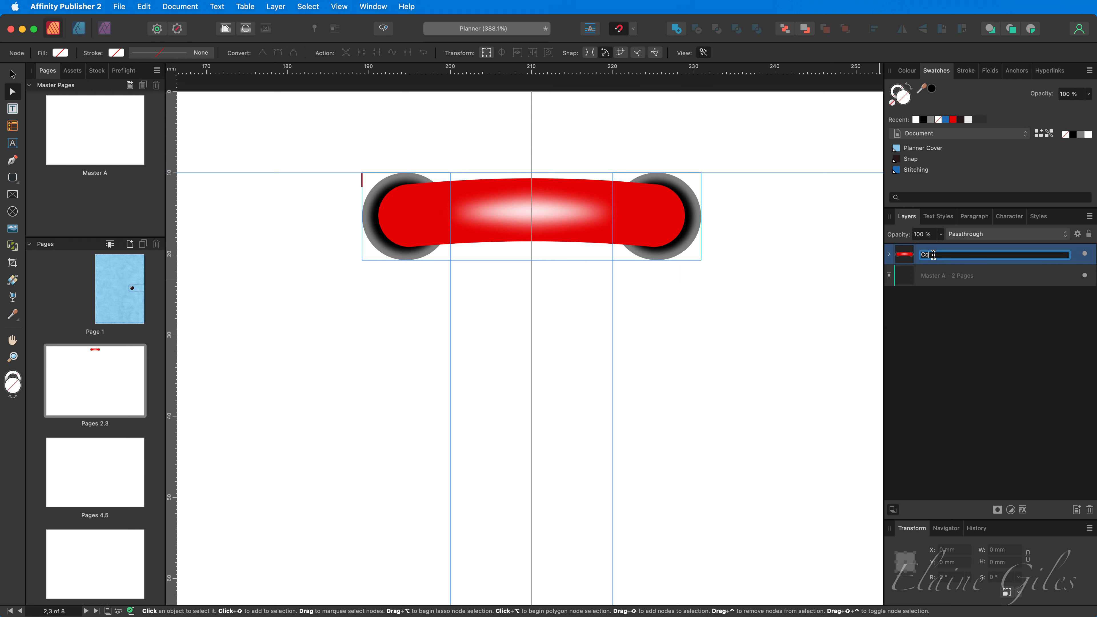
pyautogui.write('mpleted Planner Ring')
pyautogui.press('Return')
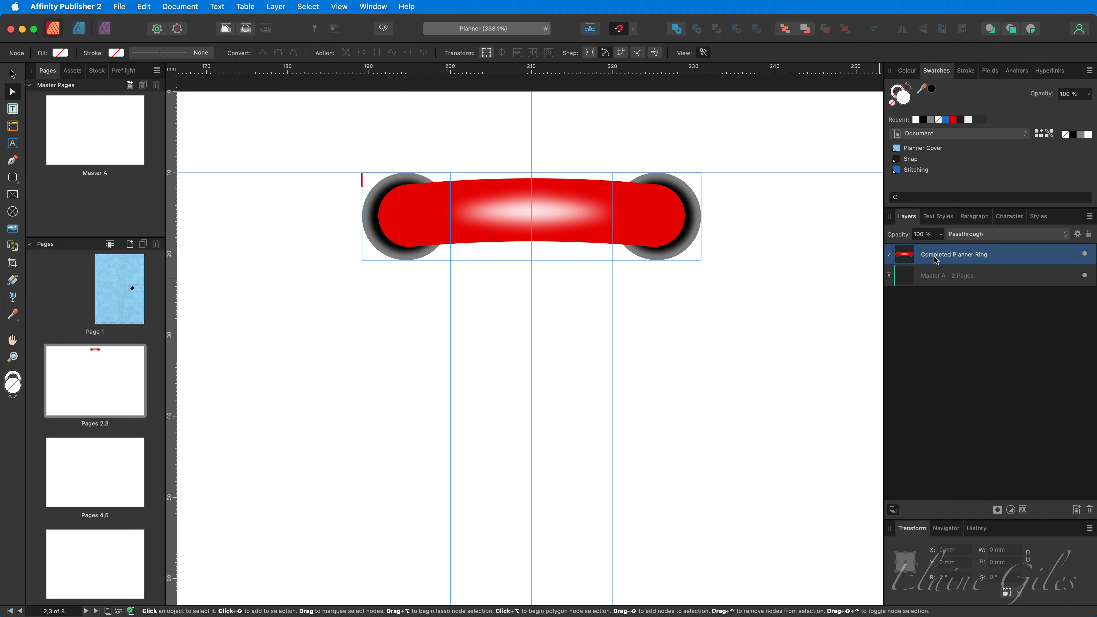
# Add the red fill of the Planner Ring curve to the document palette as a global colour.
pyautogui.press('v')
pyautogui.press('super+0')
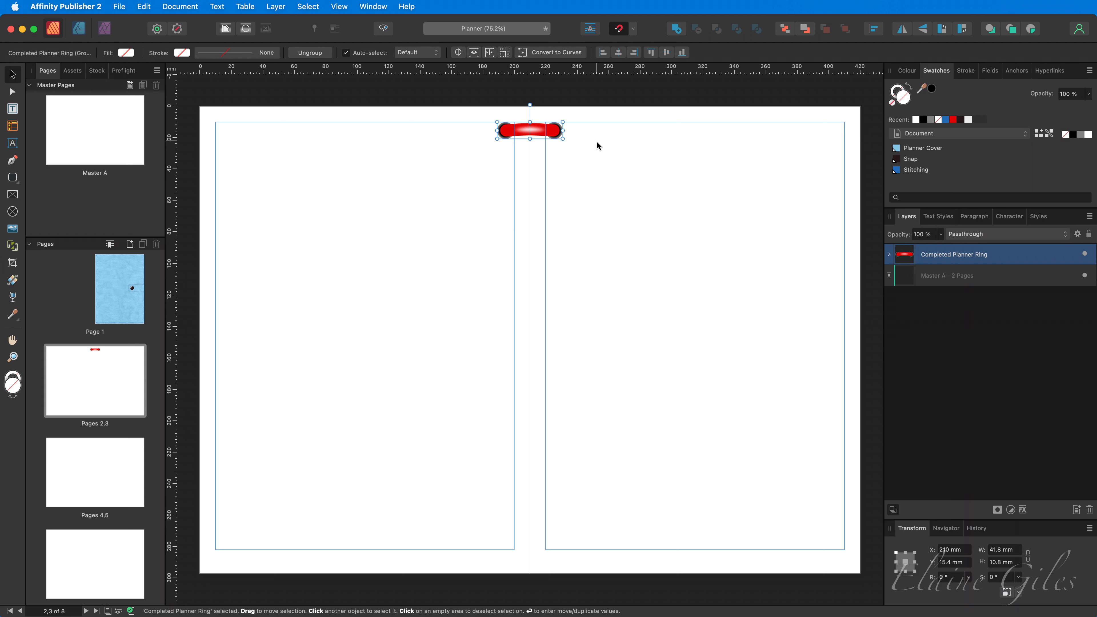
pyautogui.doubleClick(507, 136)
pyautogui.doubleClick(507, 136)
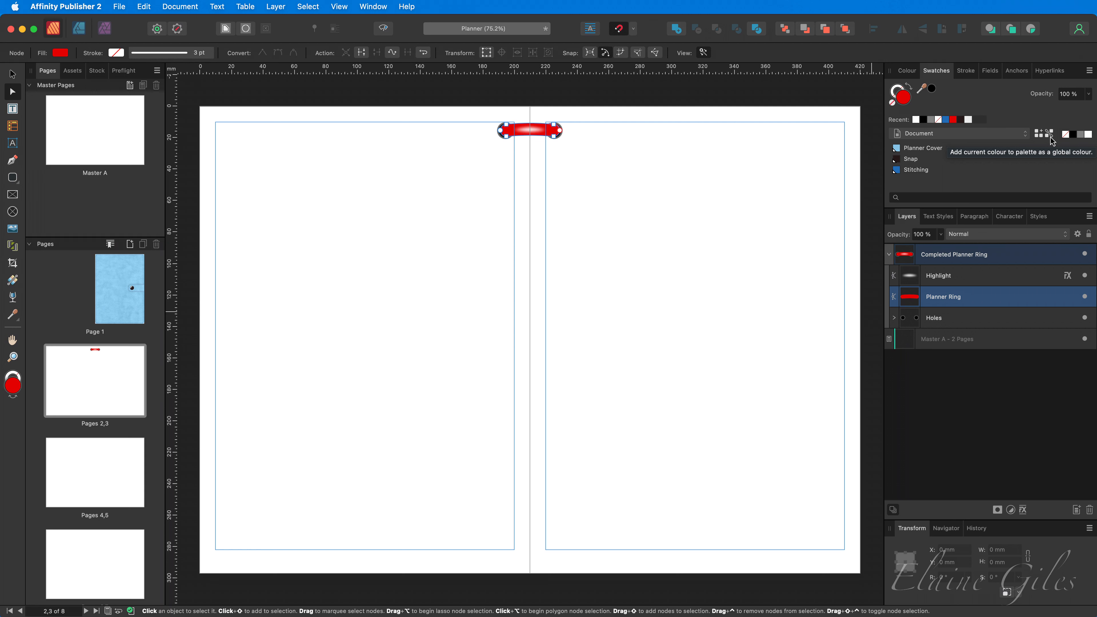
pyautogui.click(1090, 70)
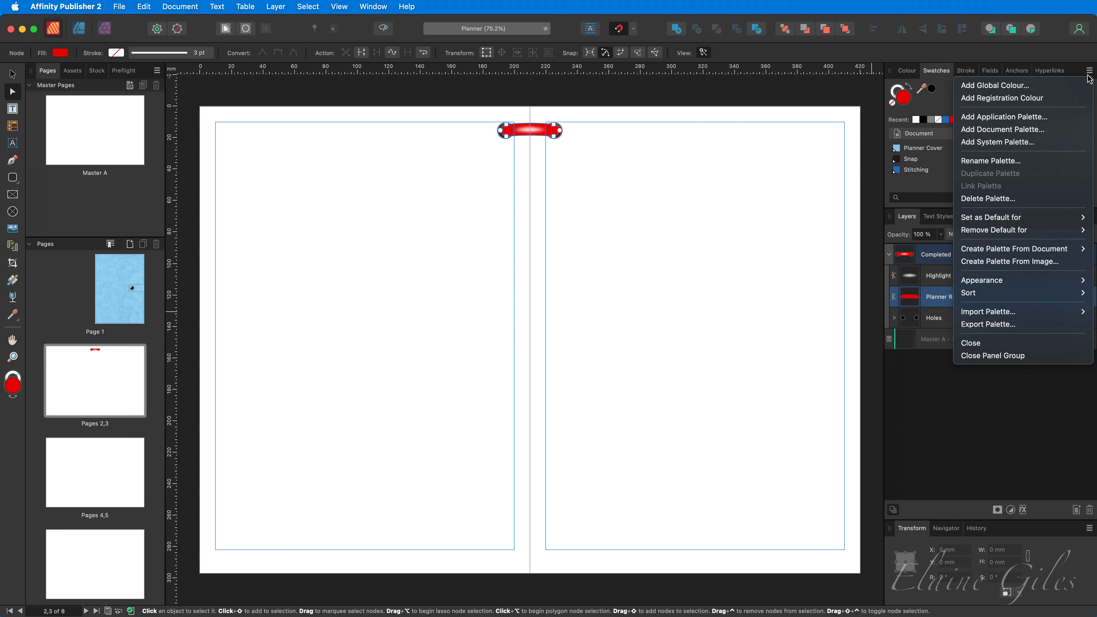
pyautogui.click(1089, 72)
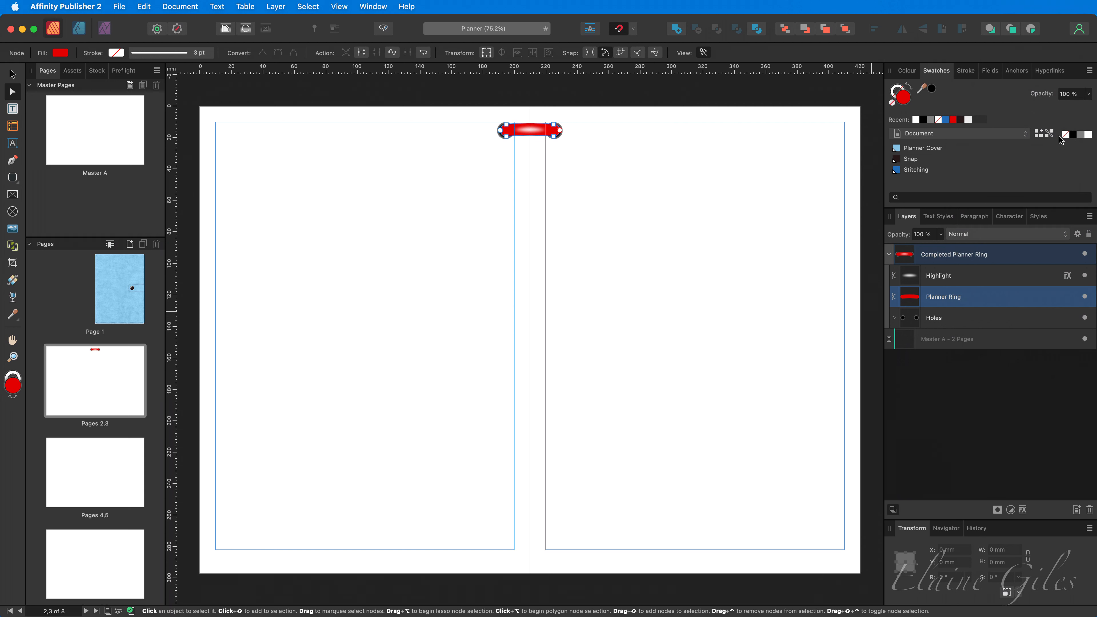
pyautogui.click(1045, 137)
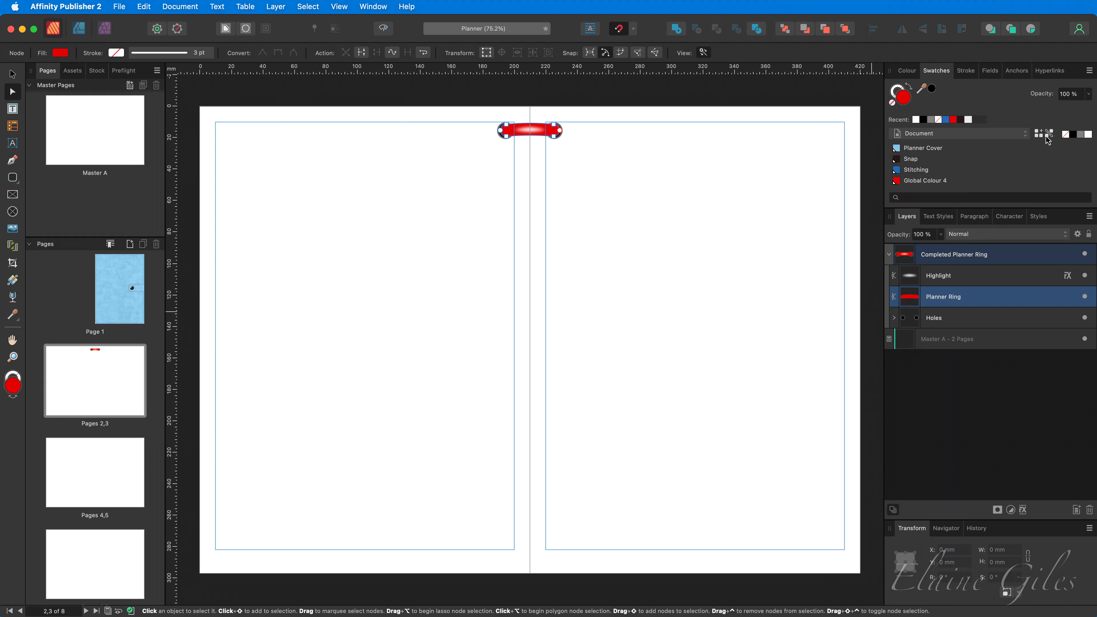
# Rename the red global colour in the document palette as Planner Ring.
pyautogui.rightClick(924, 185)
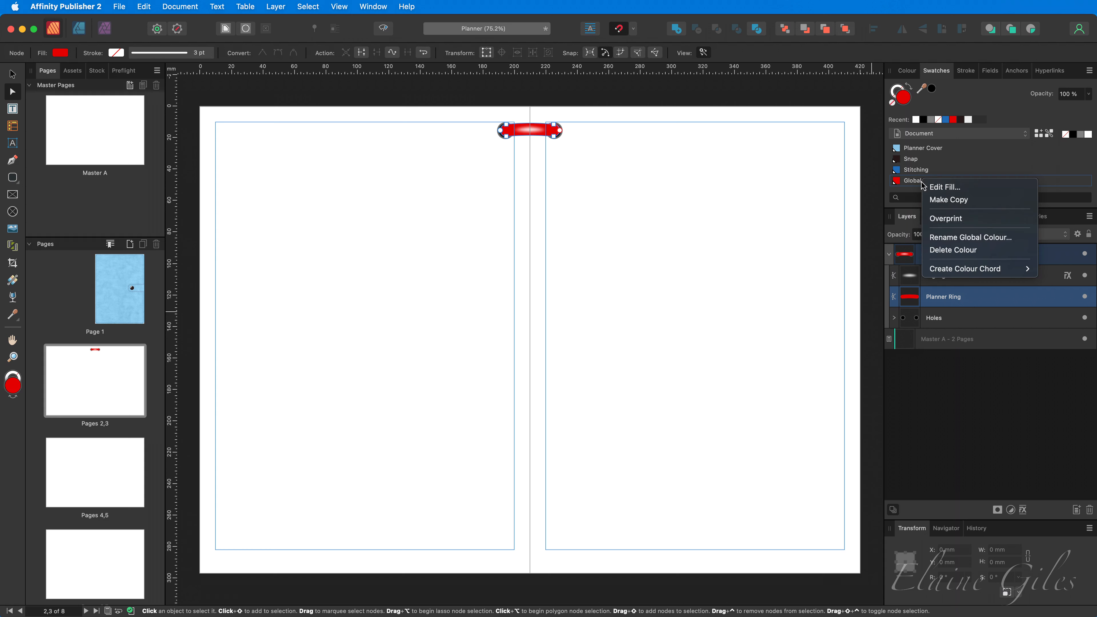
pyautogui.click(953, 237)
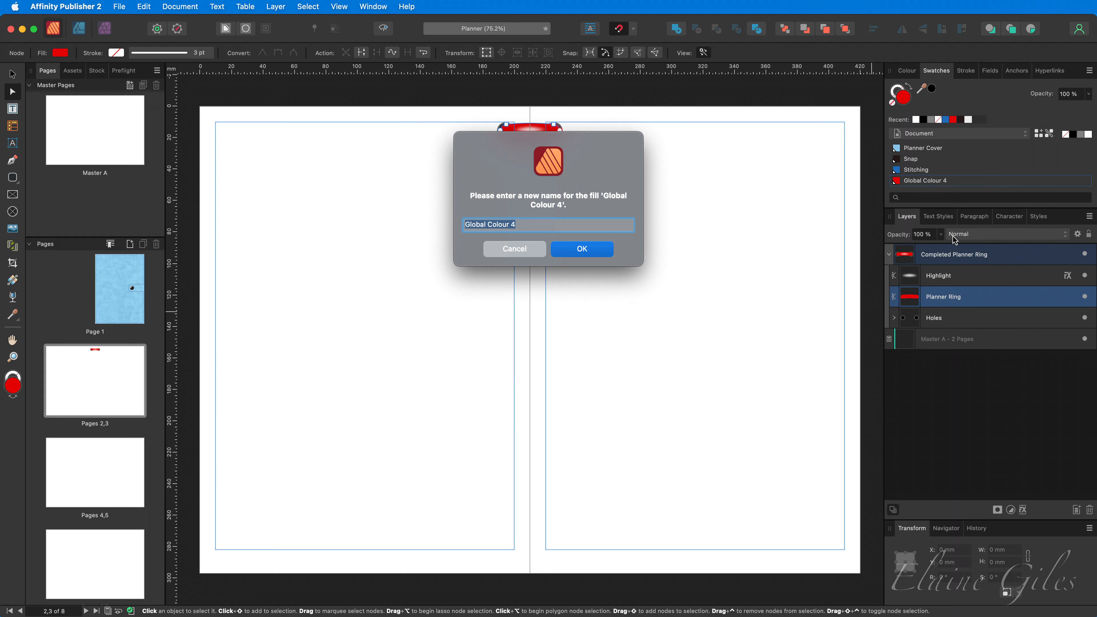
pyautogui.write('Planner Ring')
pyautogui.press('Return')
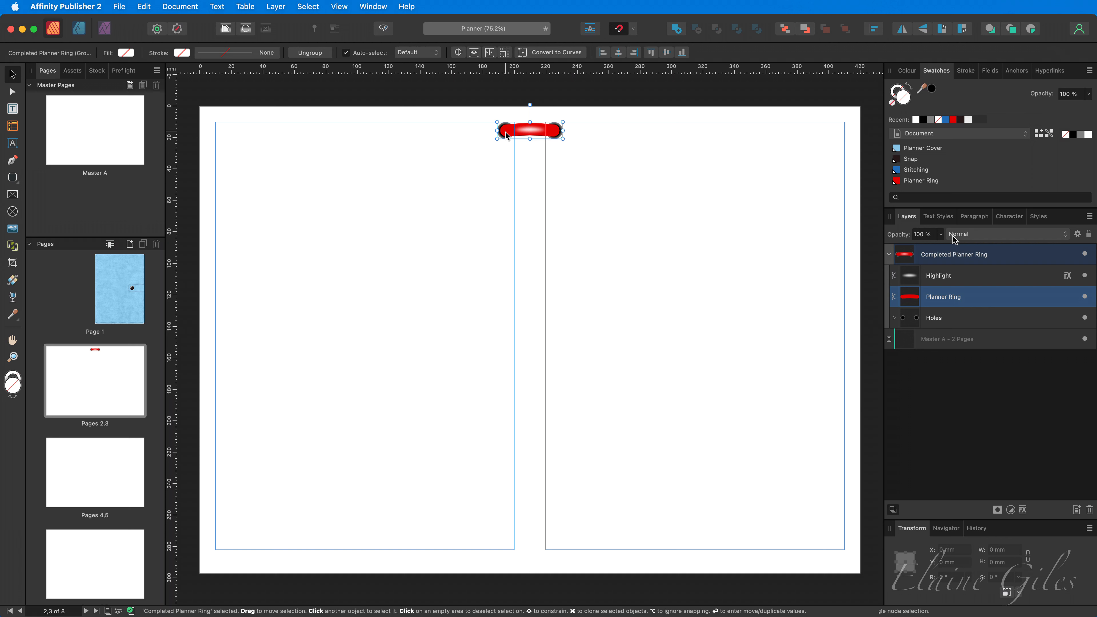
# Fill the Planner Ring curve inside the ring group with the Planner Ring global colour and deselect it.
pyautogui.keyDown('super'); pyautogui.click(508, 136); pyautogui.keyUp('super')
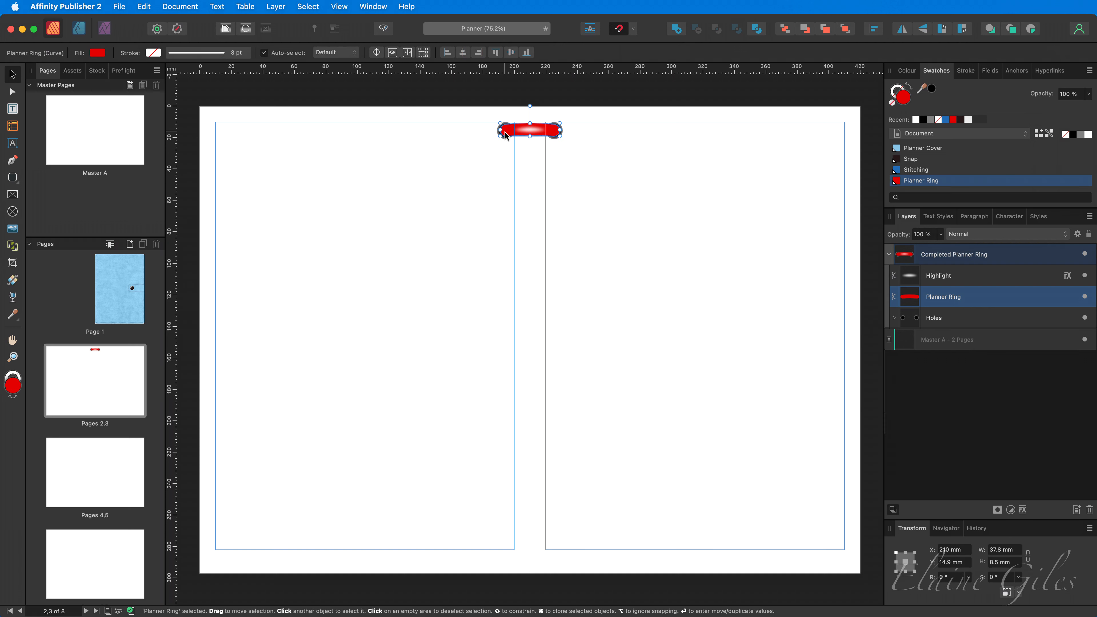
pyautogui.press('a')
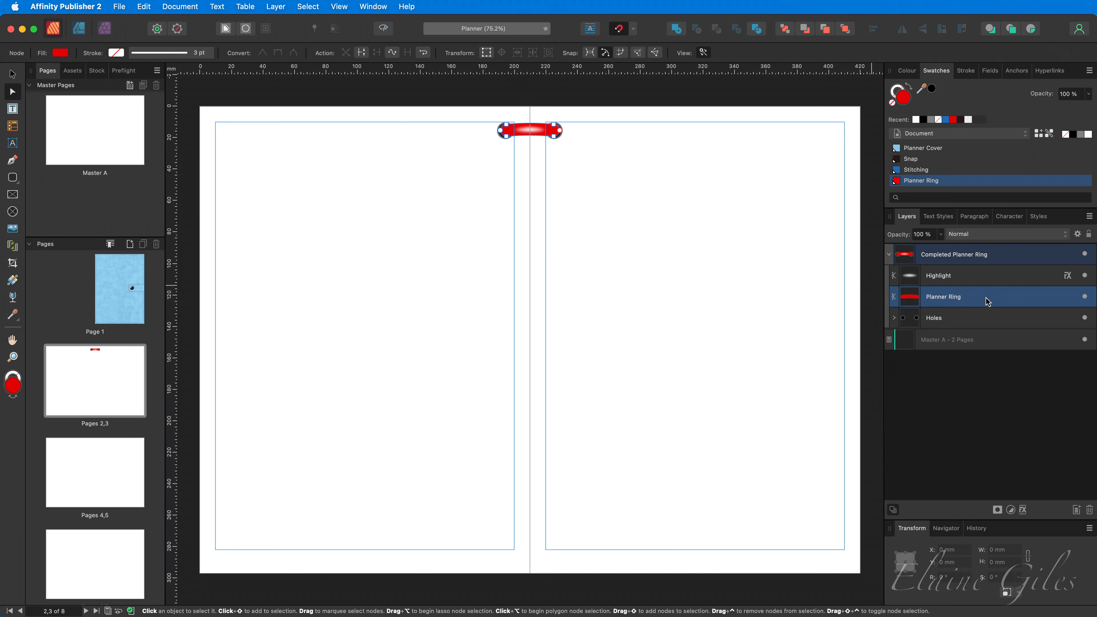
pyautogui.click(951, 182)
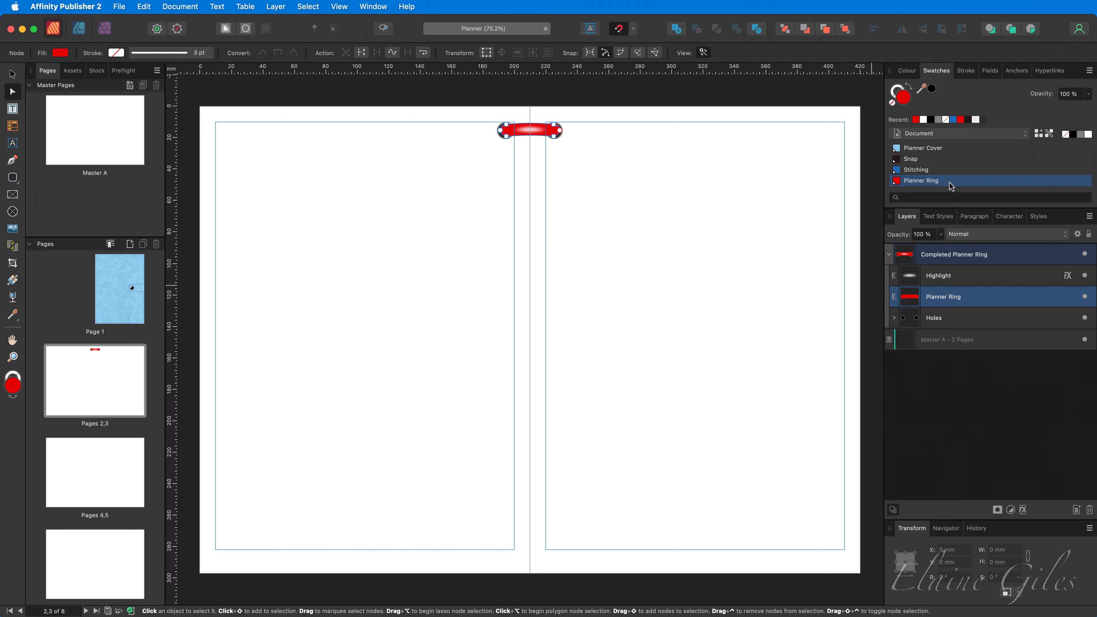
pyautogui.click(515, 249)
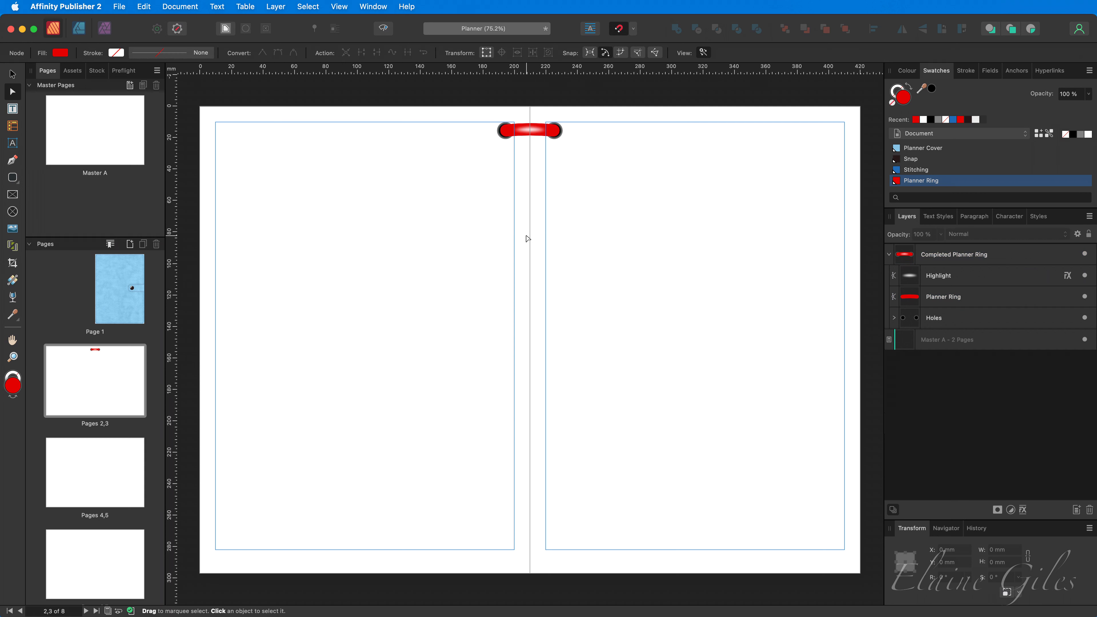
# Duplicate the Completed Planner Ring group and place the copy about 20 mm below the original on the spine.
pyautogui.press('v')
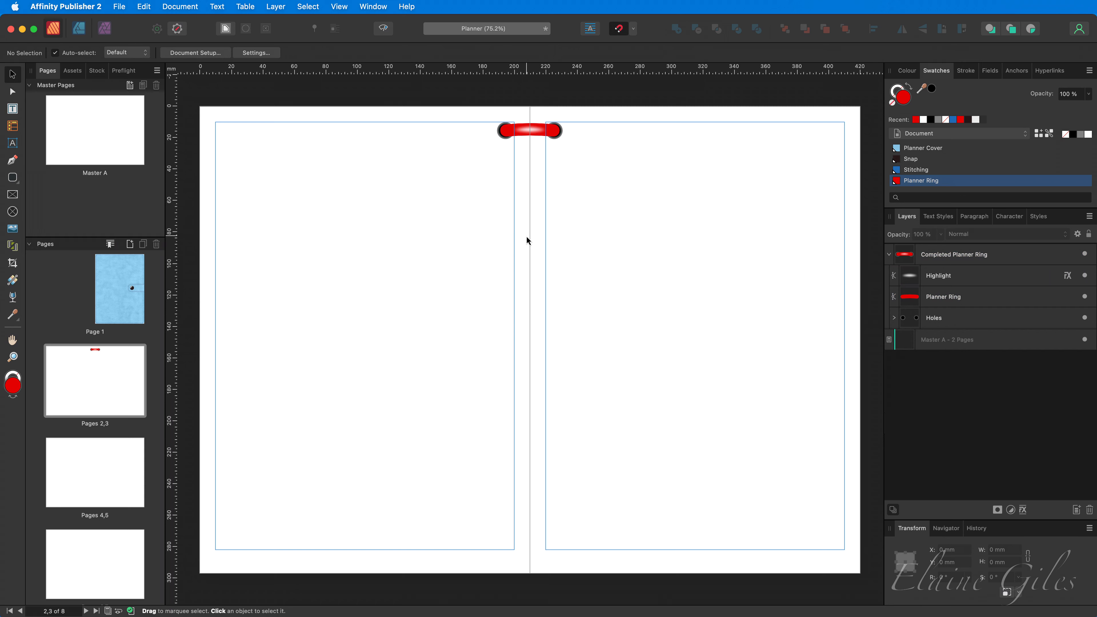
pyautogui.click(528, 131)
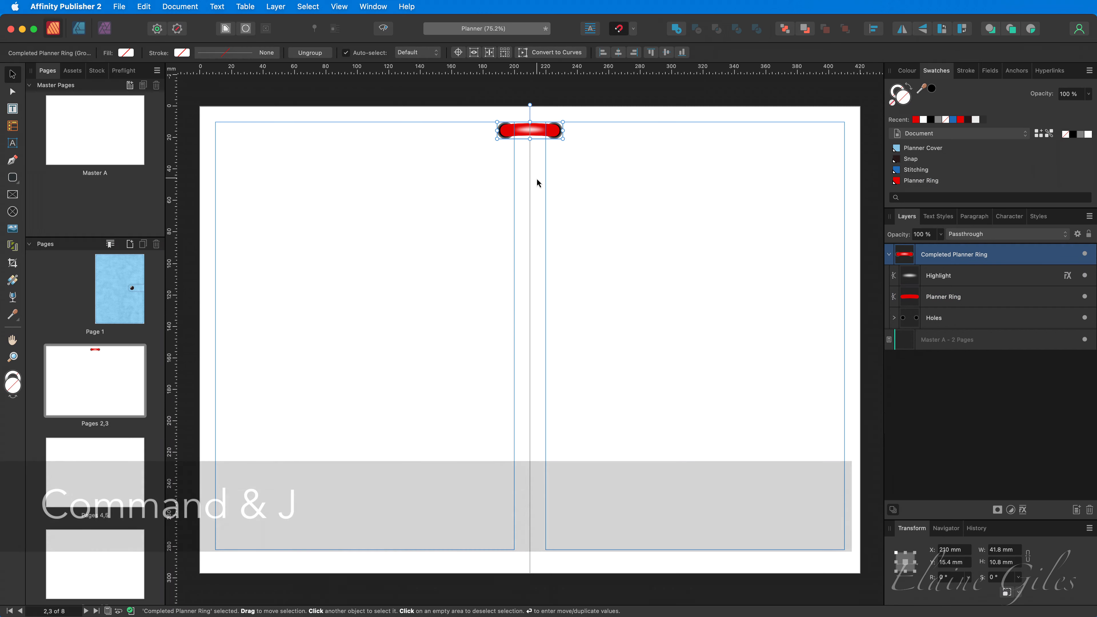
pyautogui.press('super+j')
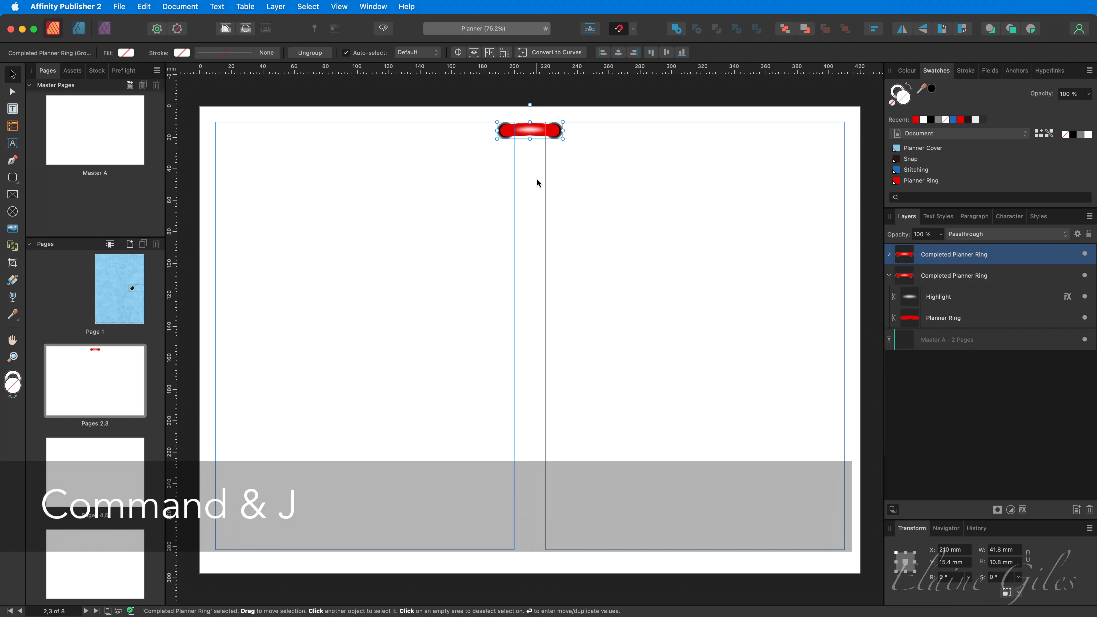
pyautogui.moveTo(534, 135); pyautogui.dragTo(533, 166)
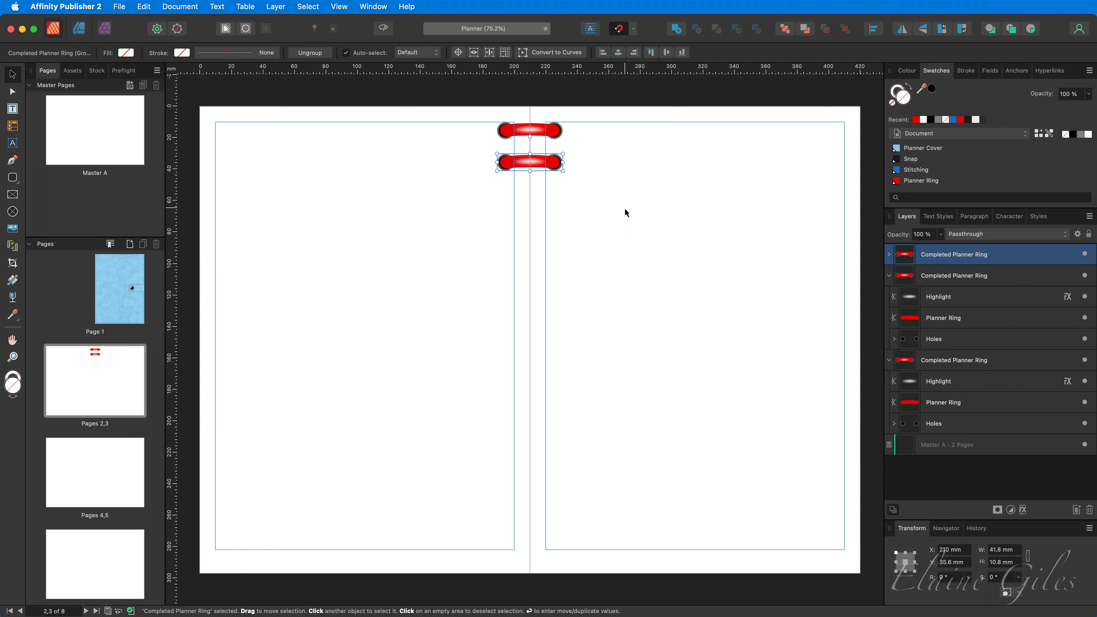
# Repeat the offset duplication of the ring group nine times down the spine at the same spacing.
pyautogui.press('super+j')
pyautogui.press('super+j')
pyautogui.press('super+j')
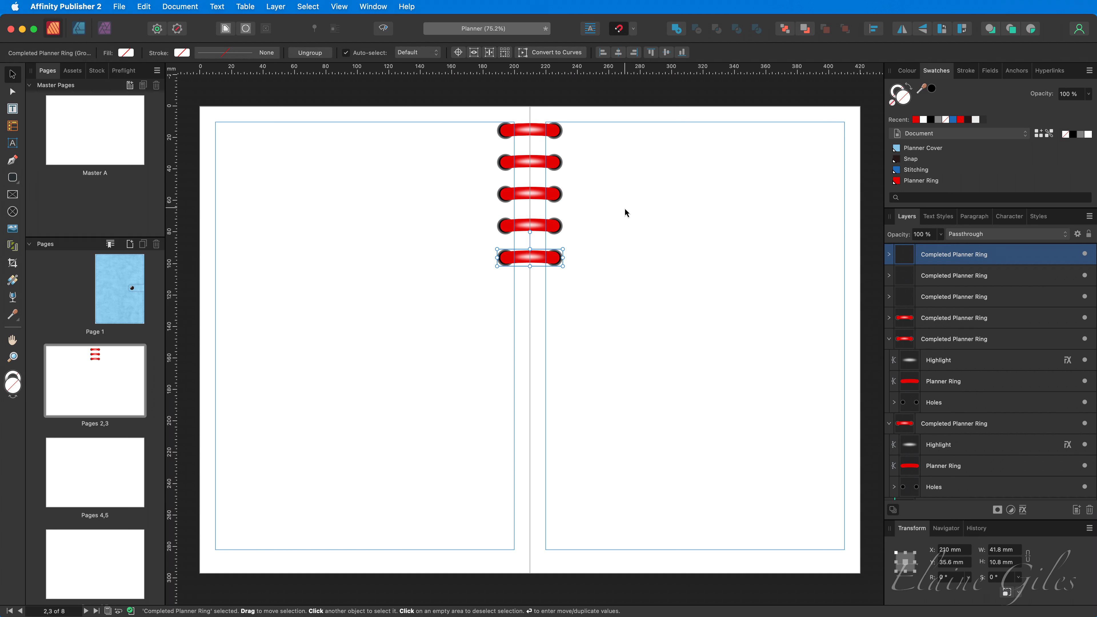
pyautogui.press('super+j')
pyautogui.press('super+j')
pyautogui.press('super+j')
pyautogui.press('super+j')
pyautogui.press('super+j')
pyautogui.press('super+j')
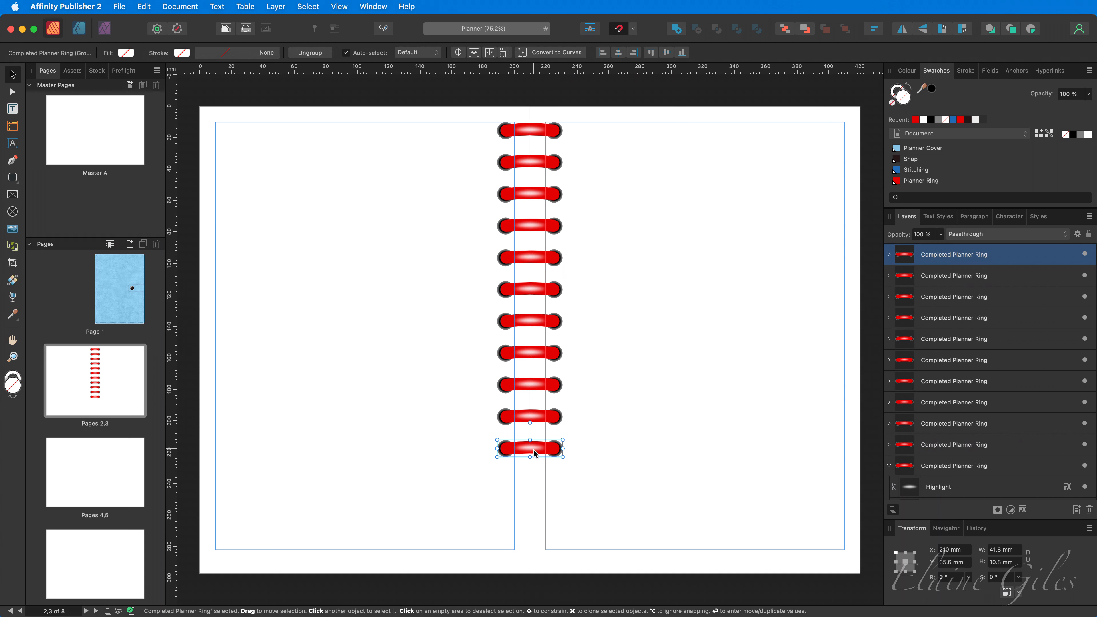
# Move the lowest ring down to the bottom margin and distribute all the rings evenly in the vertical direction.
pyautogui.moveTo(534, 453); pyautogui.dragTo(535, 546)
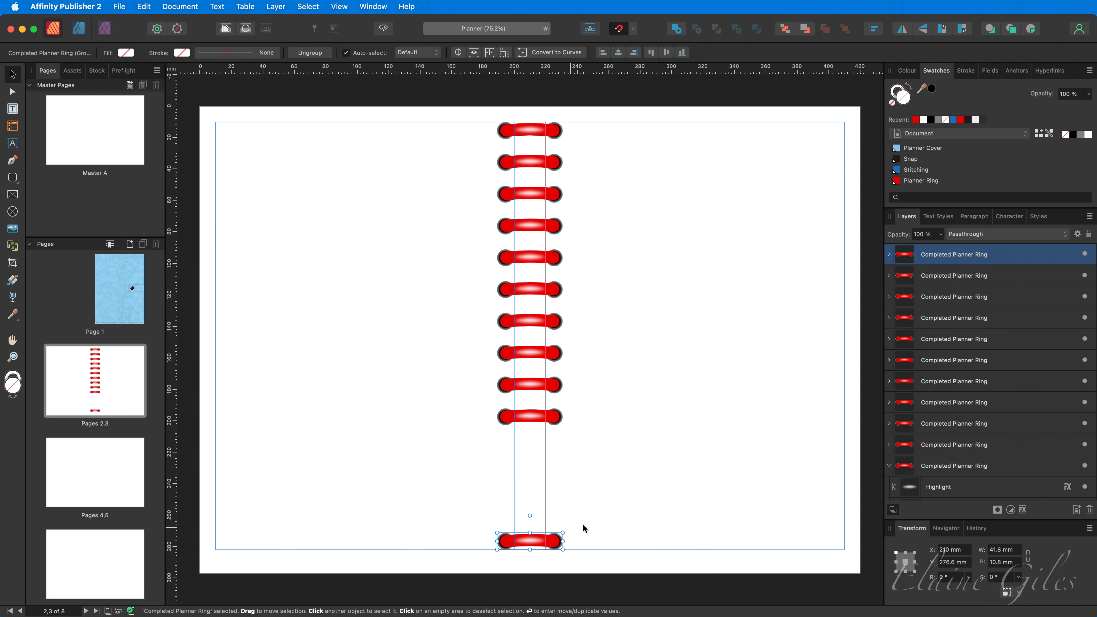
pyautogui.moveTo(467, 92); pyautogui.dragTo(607, 592)
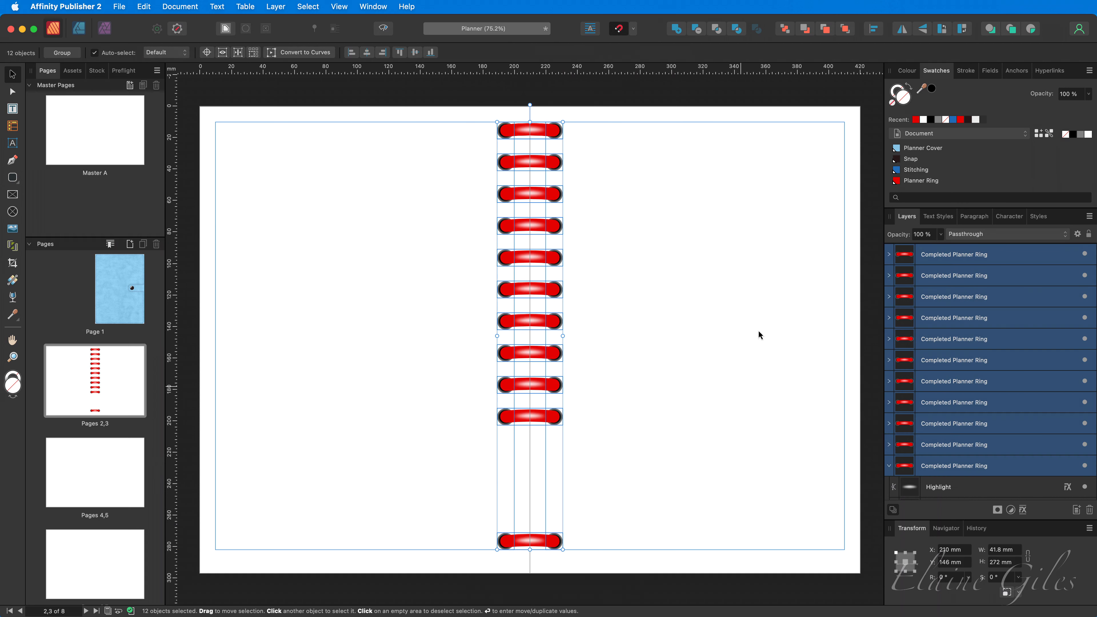
pyautogui.click(882, 34)
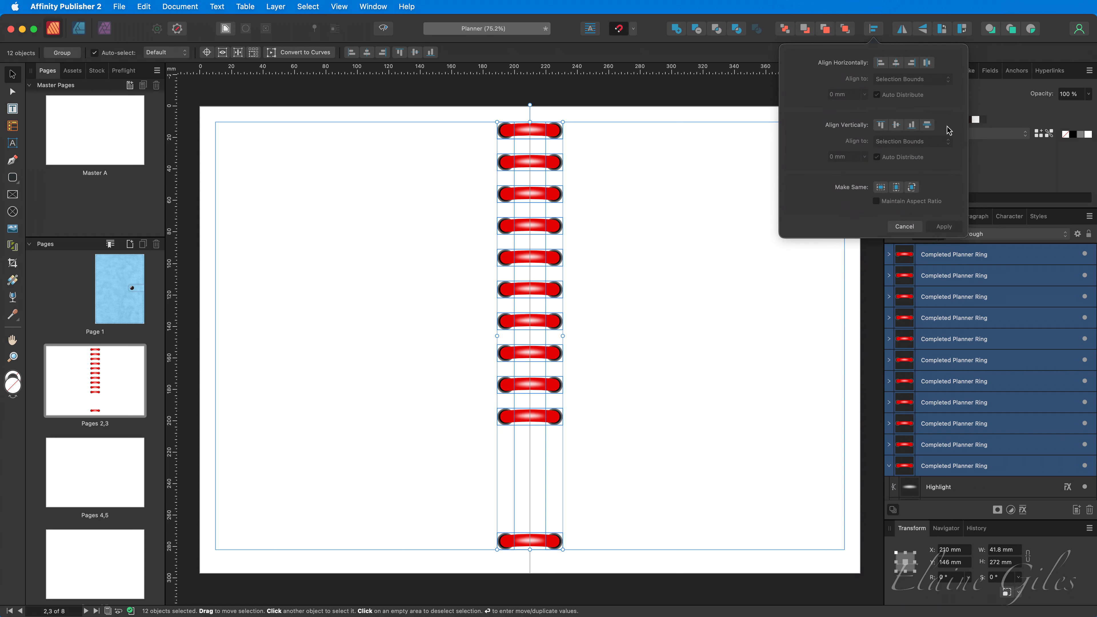
pyautogui.click(927, 125)
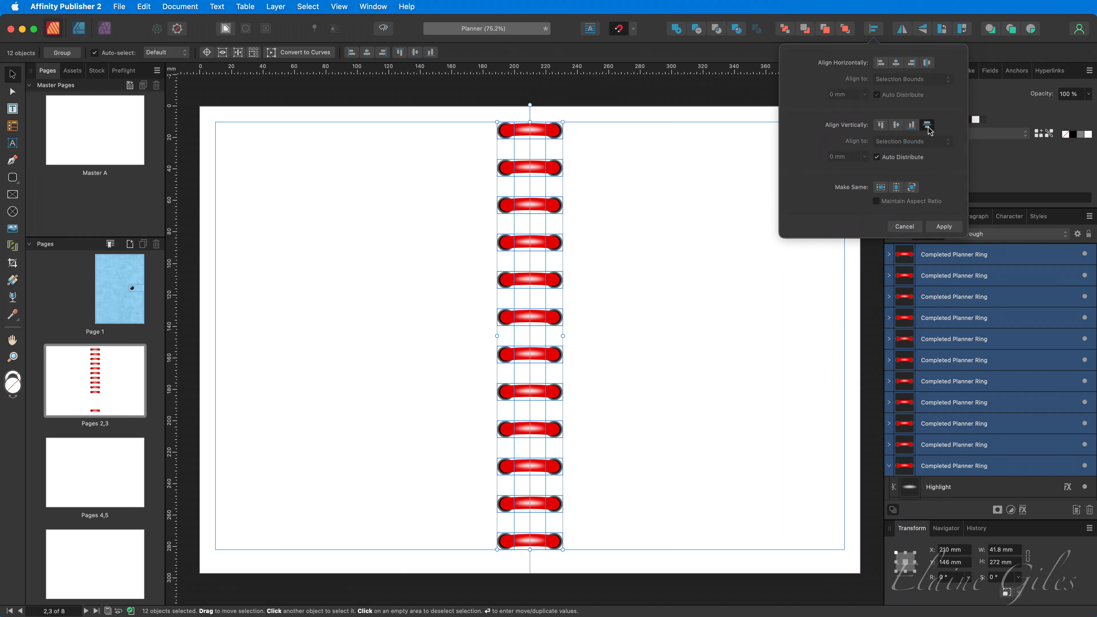
pyautogui.click(767, 338)
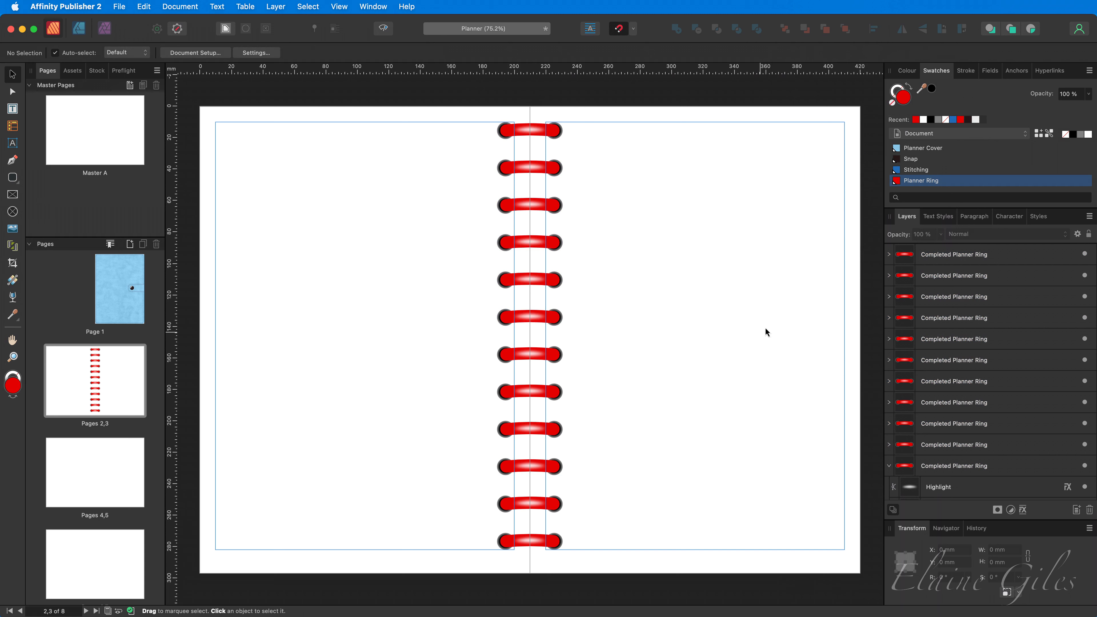
# Edit the Planner Ring global colour to the purple AD7AEF so that every ring is recoloured.
pyautogui.rightClick(924, 185)
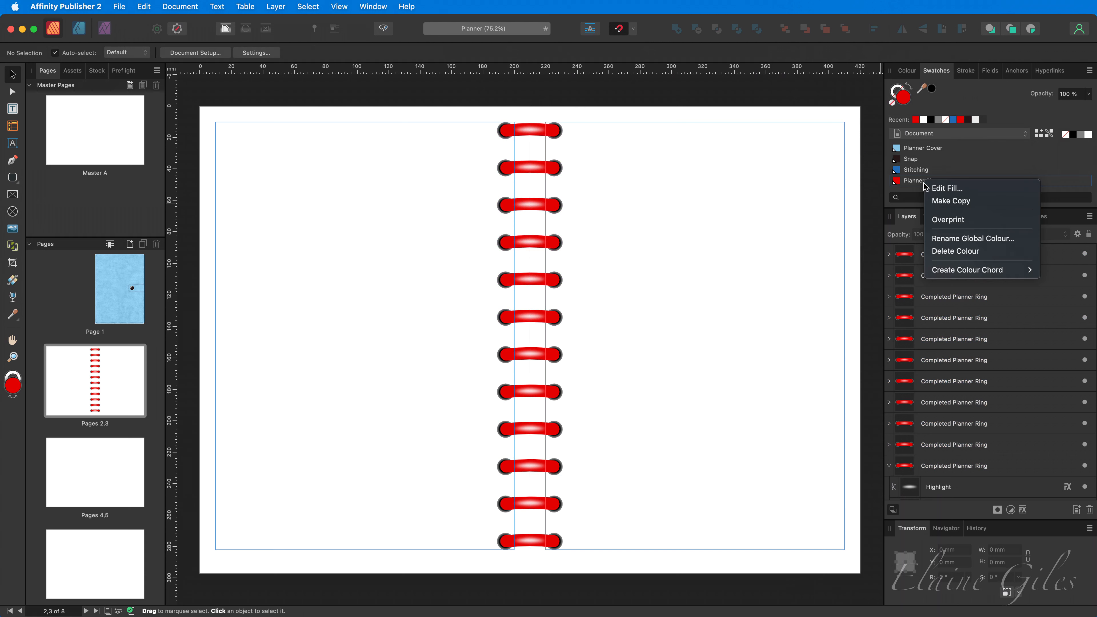
pyautogui.click(933, 188)
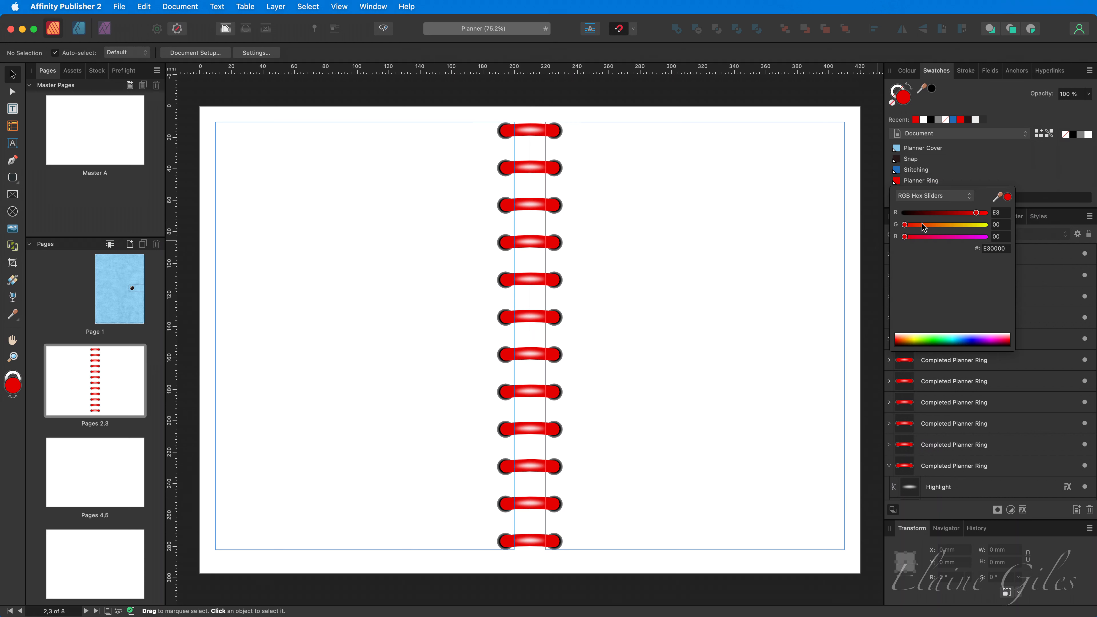
pyautogui.moveTo(922, 224); pyautogui.dragTo(967, 224)
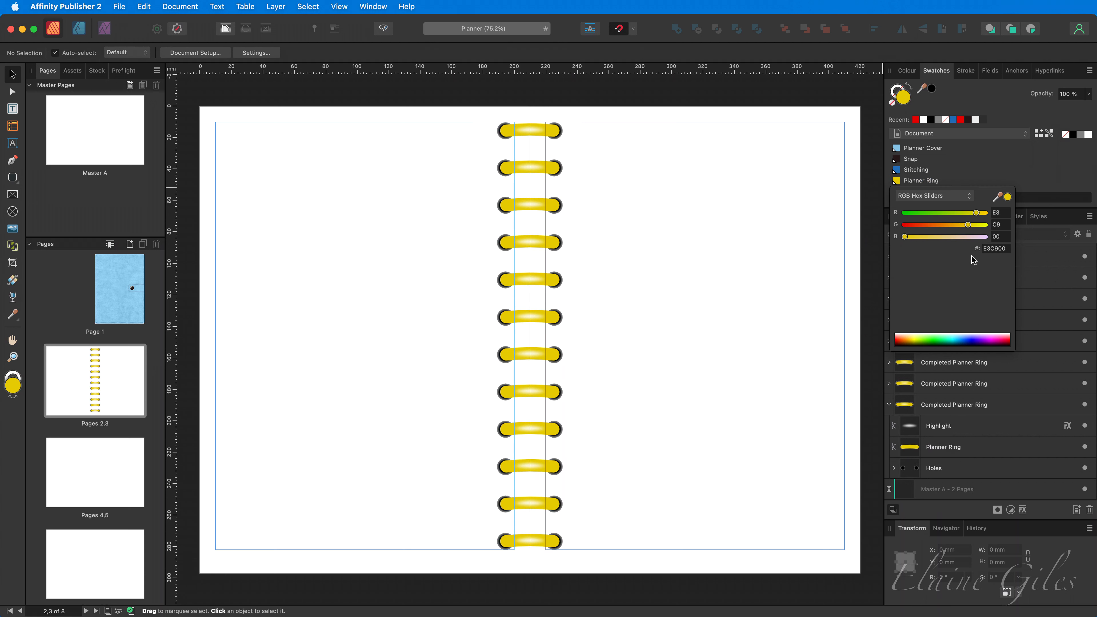
pyautogui.click(978, 237)
pyautogui.moveTo(978, 237); pyautogui.dragTo(959, 216)
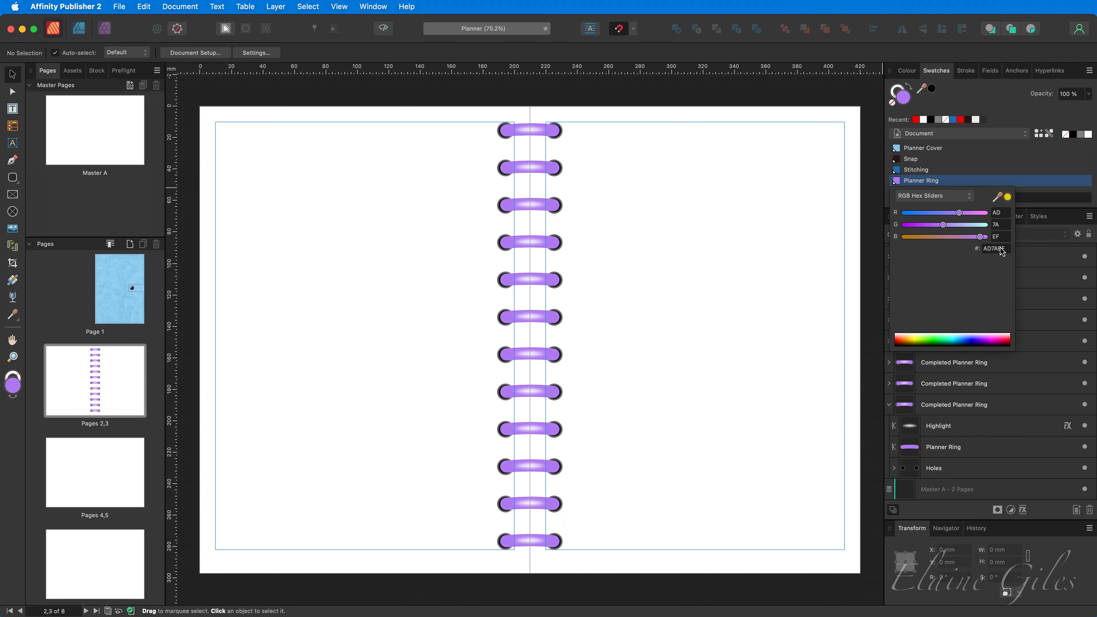
pyautogui.click(812, 262)
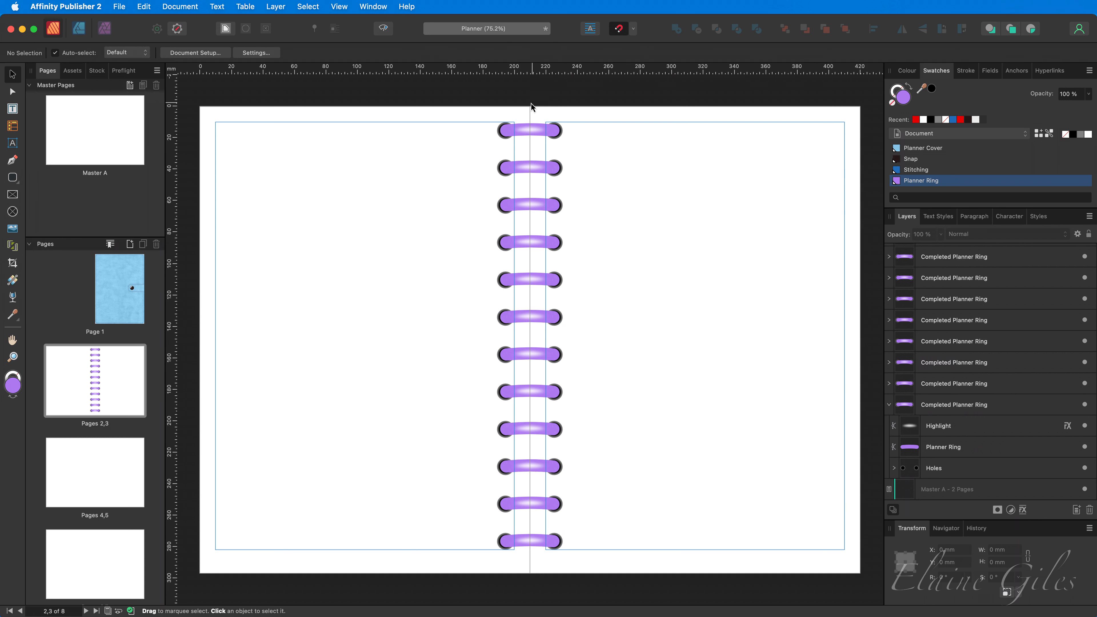
# Try the Gold and Silver styles from the Planner Rings category on the top ring's curve and settle on Bronze.
pyautogui.scroll(6, 536, 108)
pyautogui.scroll(4, 530, 108)
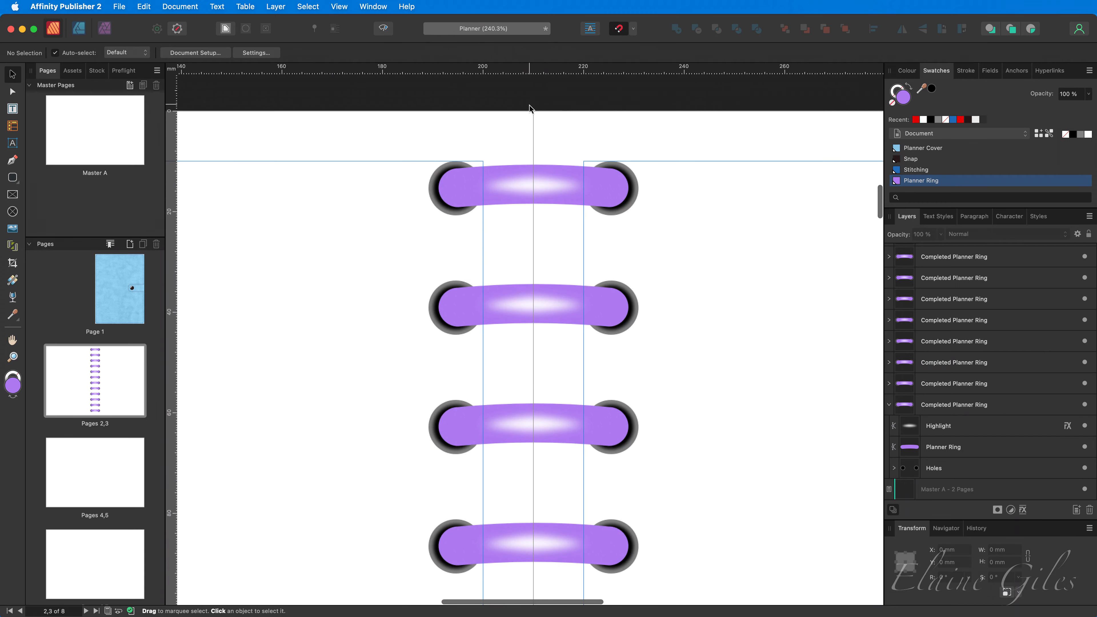
pyautogui.doubleClick(447, 186)
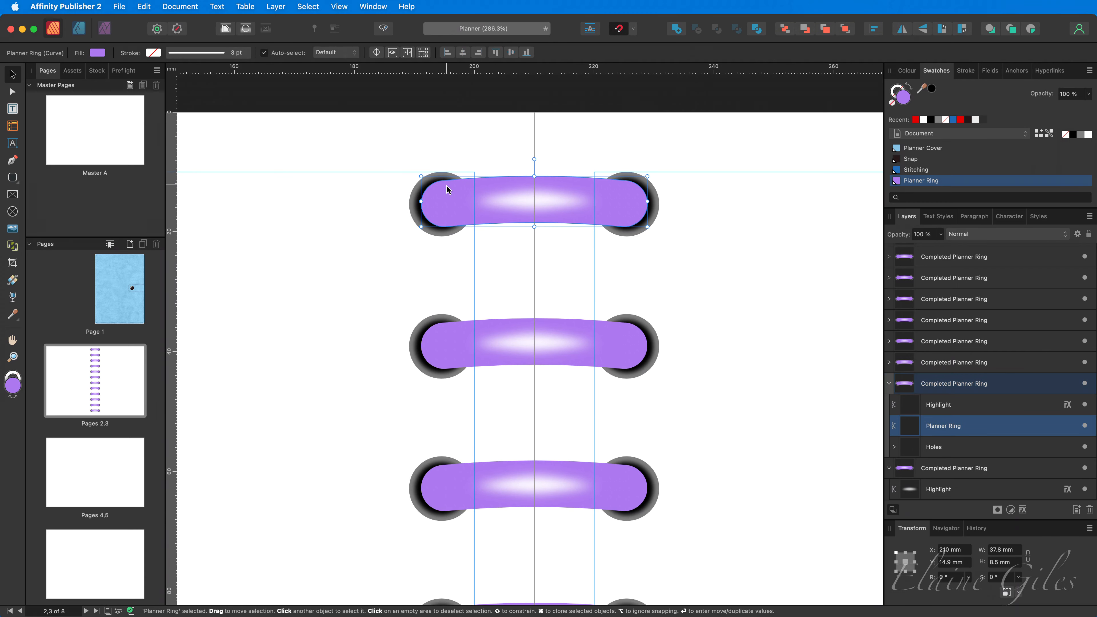
pyautogui.doubleClick(446, 185)
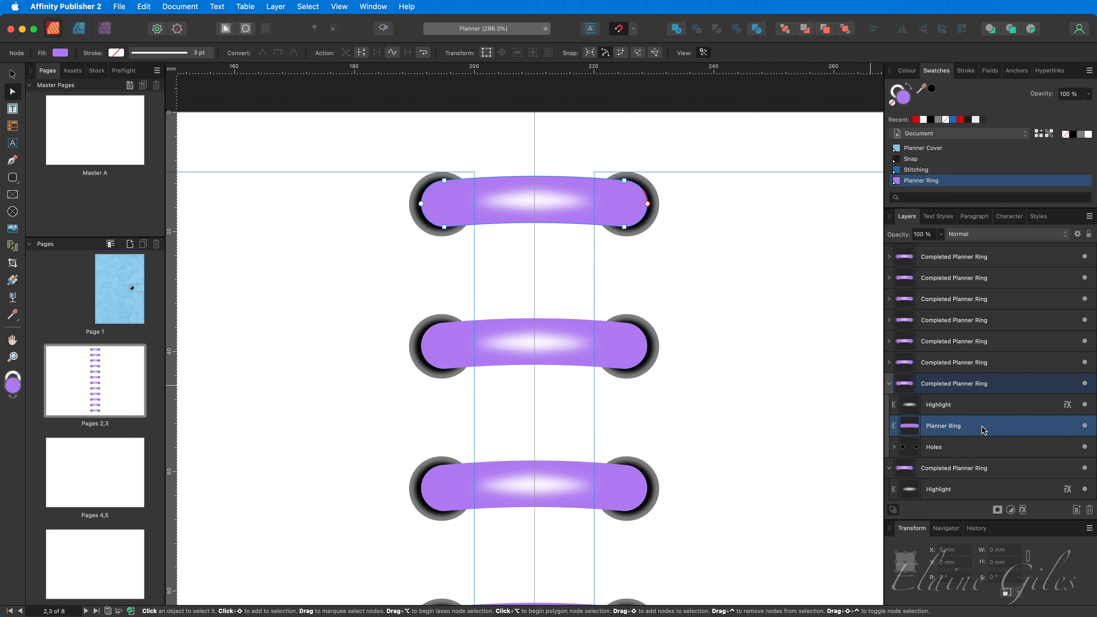
pyautogui.click(1038, 217)
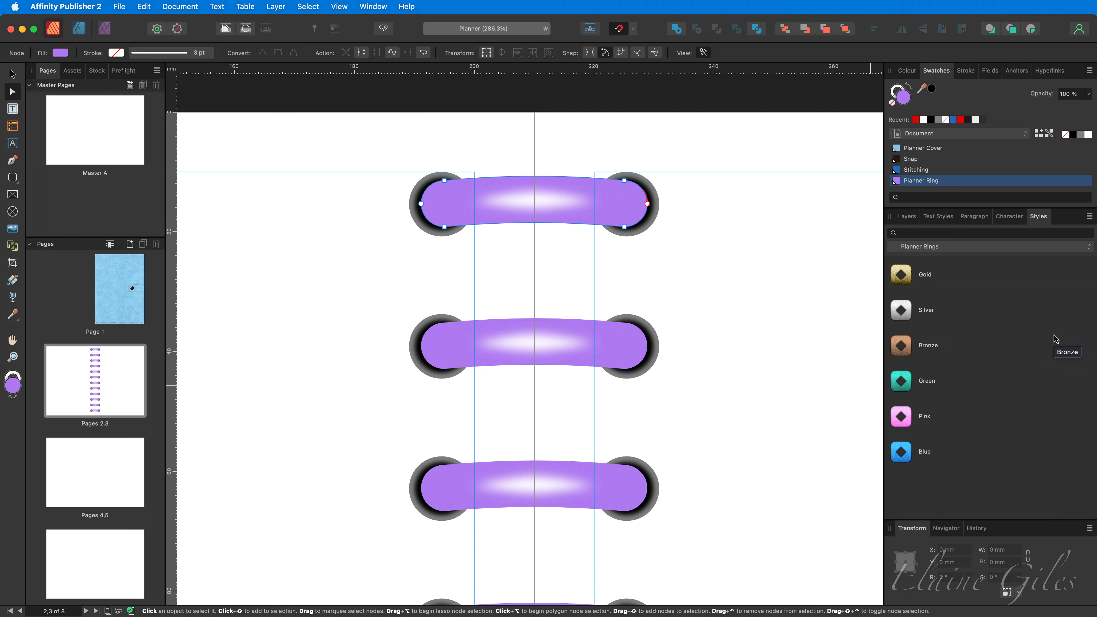
pyautogui.click(955, 278)
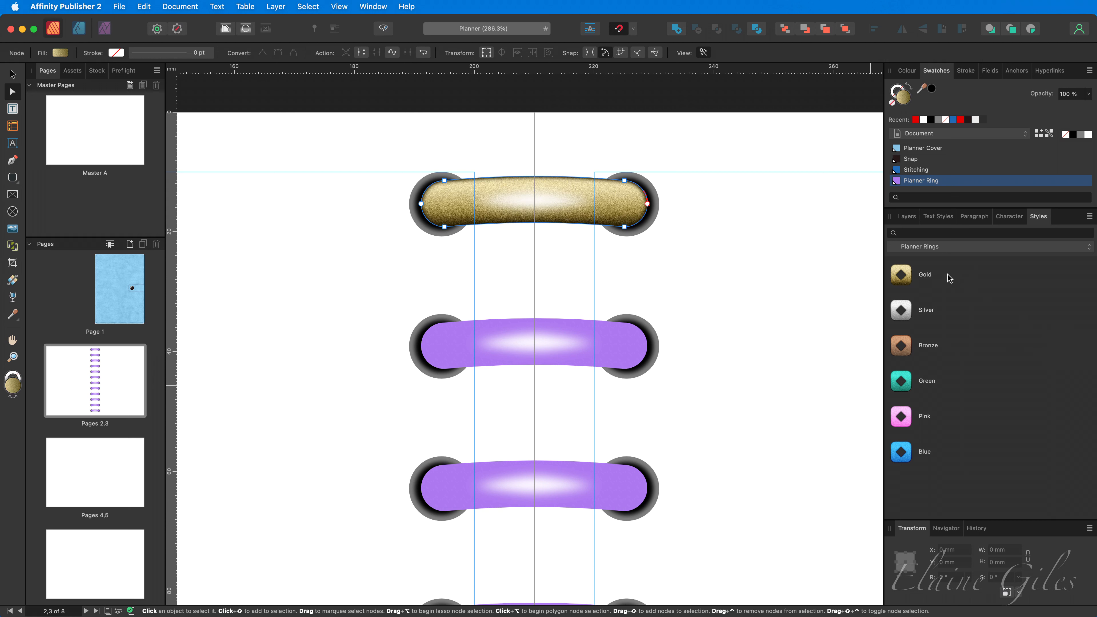
pyautogui.click(955, 322)
pyautogui.click(965, 359)
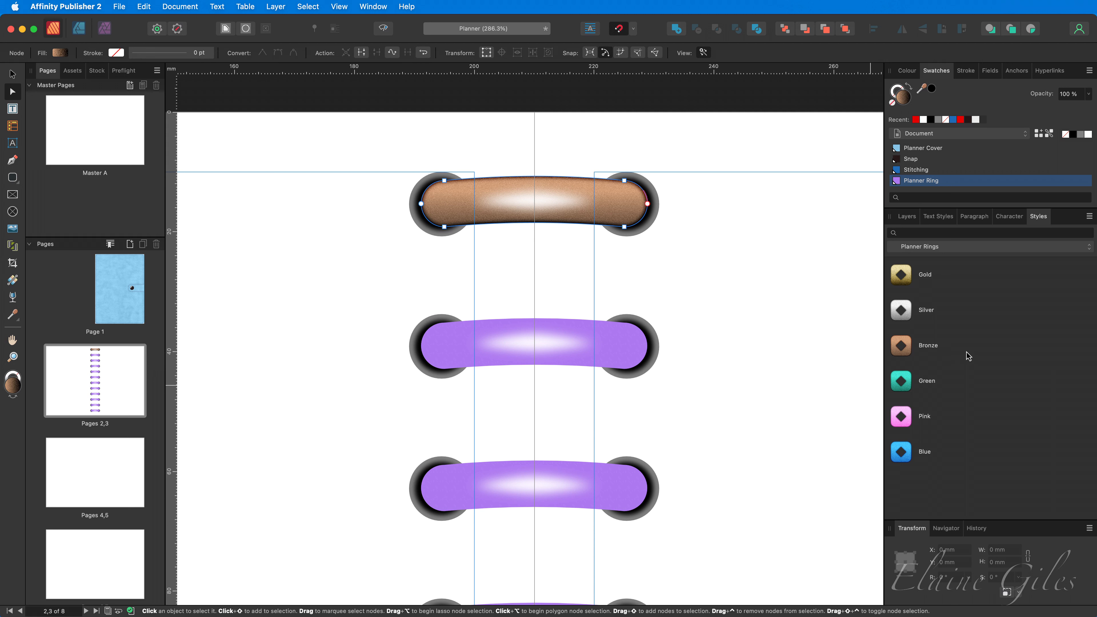
# Expand the first three Completed Planner Ring groups in the layer stack and select the Planner Ring curve of the uppermost one.
pyautogui.click(911, 219)
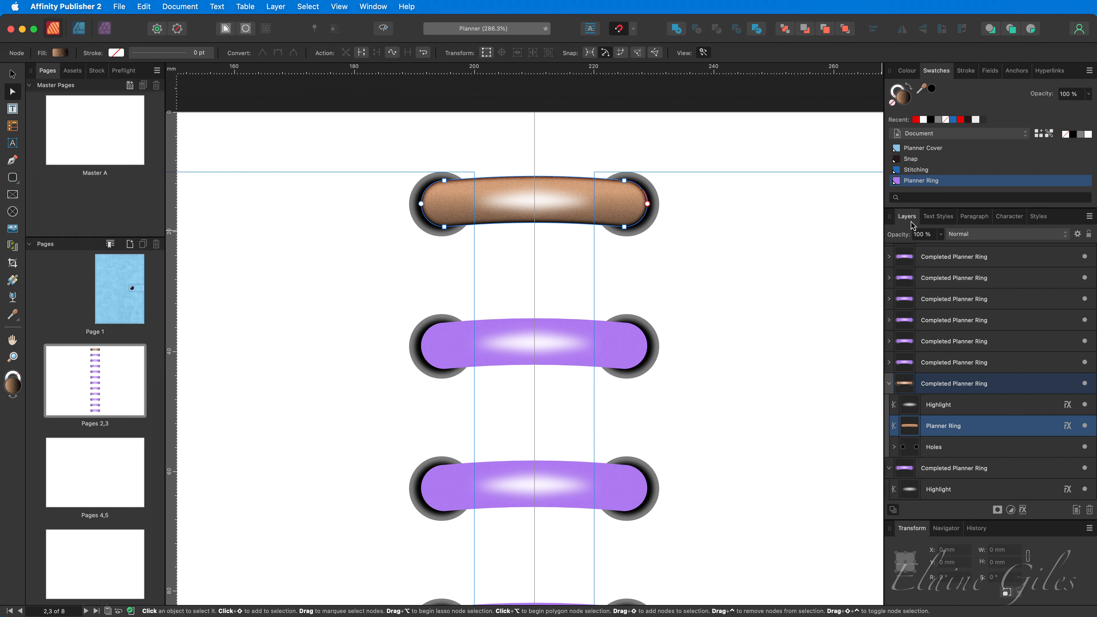
pyautogui.scroll(4, 900, 277)
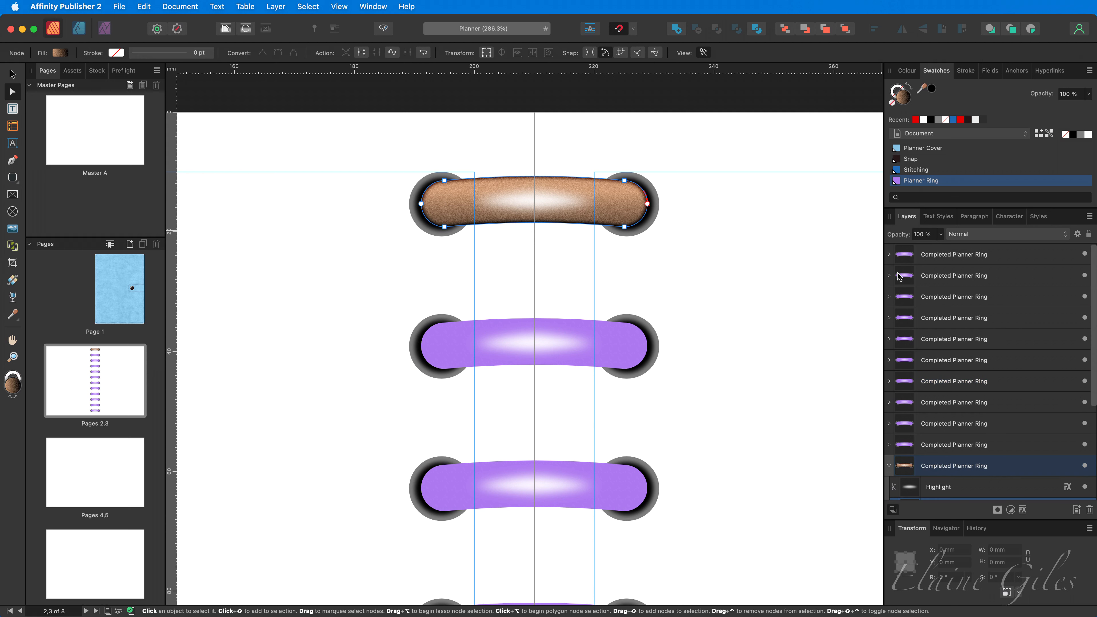
pyautogui.click(889, 255)
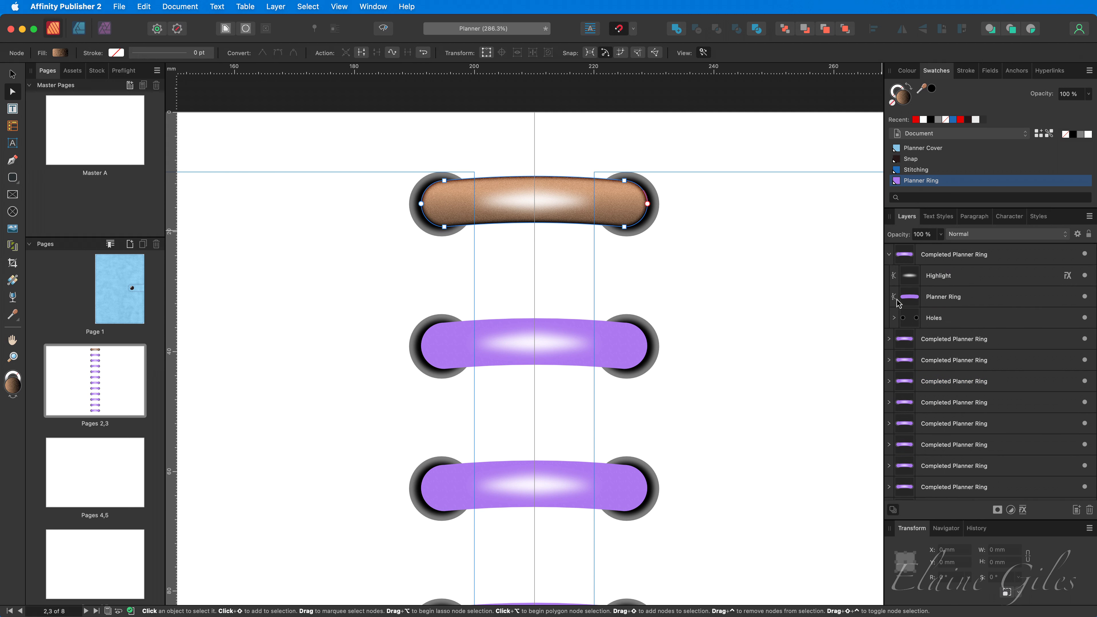
pyautogui.click(954, 298)
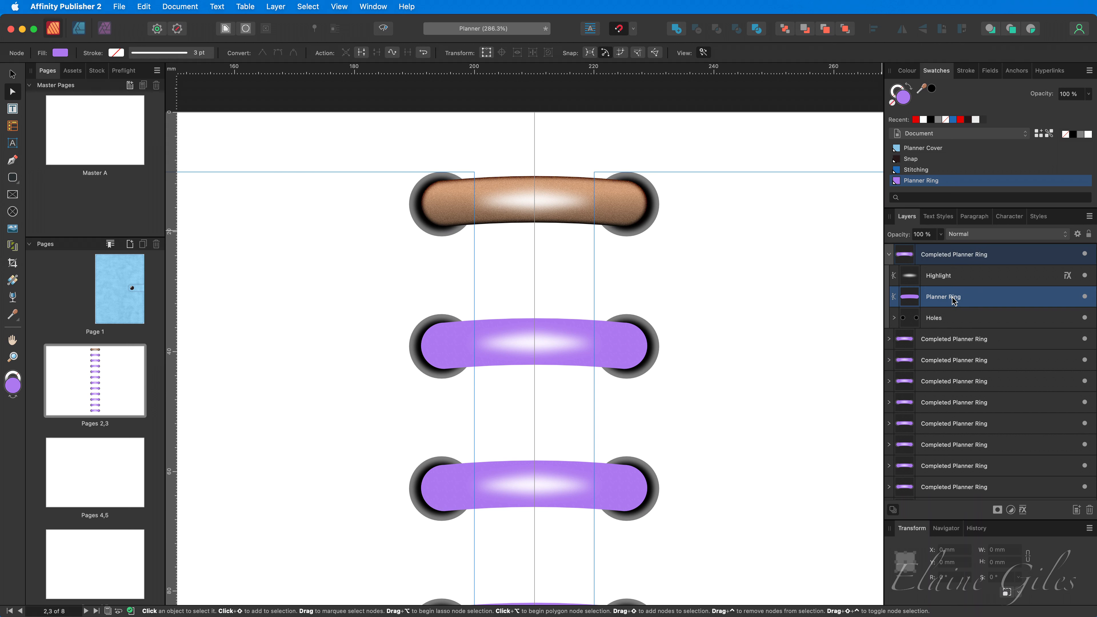
pyautogui.click(888, 339)
pyautogui.click(889, 423)
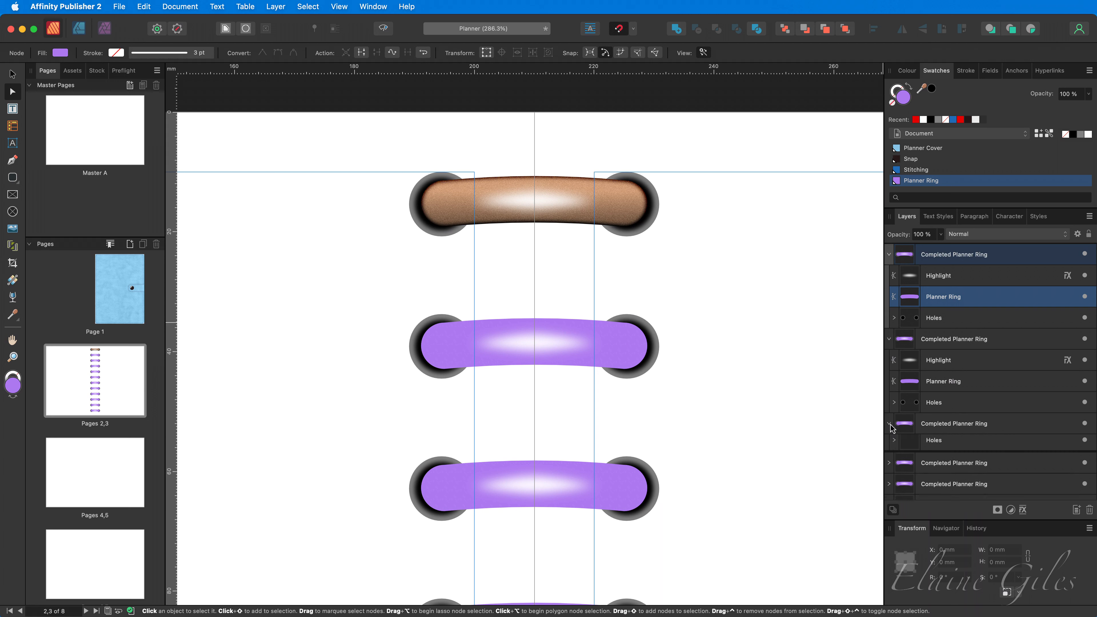
pyautogui.scroll(-2, 1030, 420)
pyautogui.scroll(-4, 1031, 420)
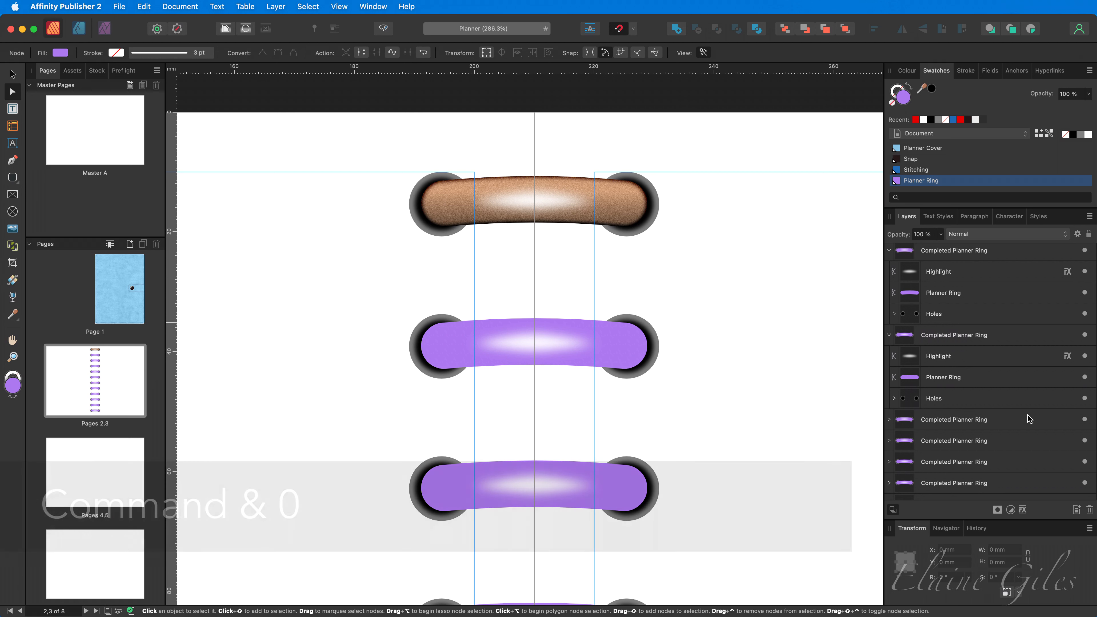
# Select the Planner Ring curve inside the topmost ring and extend the selection to every object with the same name.
pyautogui.press('super+0')
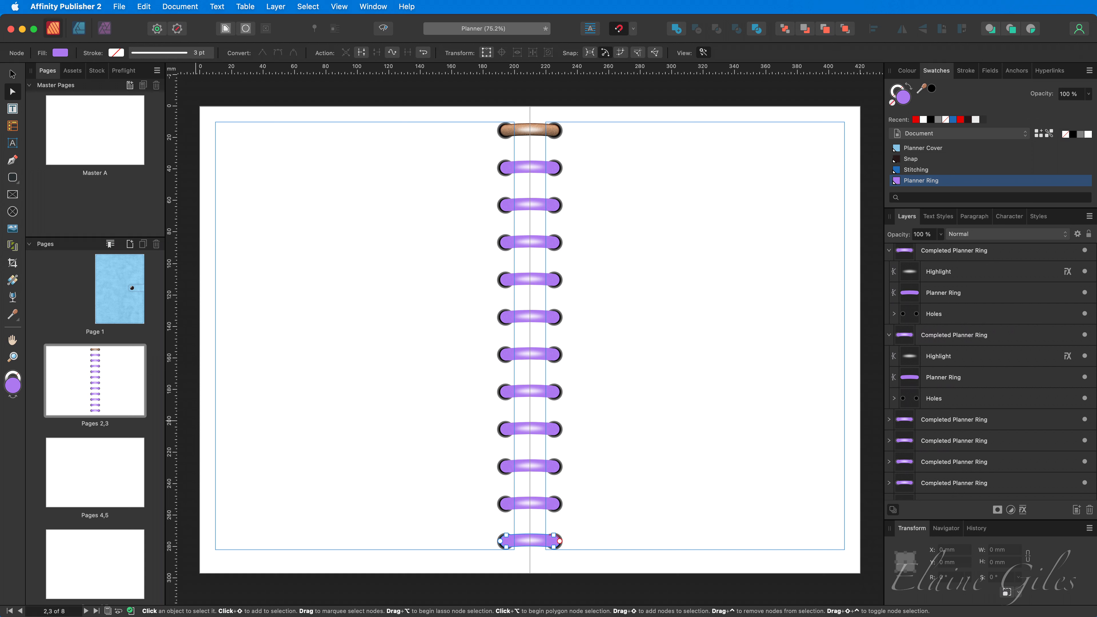
pyautogui.press('v')
pyautogui.click(505, 135)
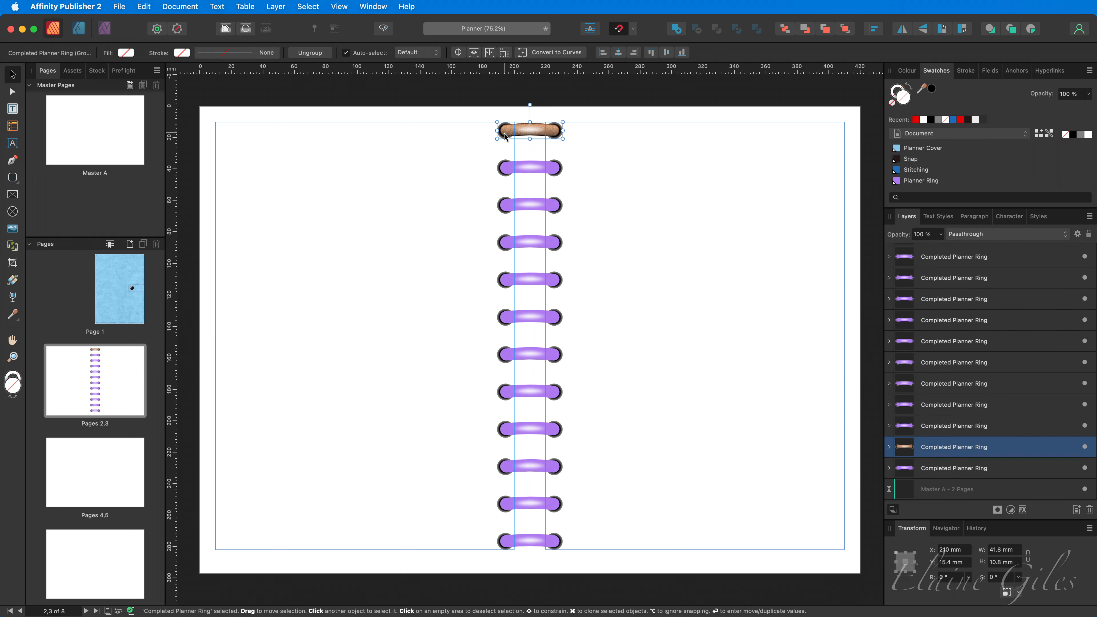
pyautogui.doubleClick(505, 135)
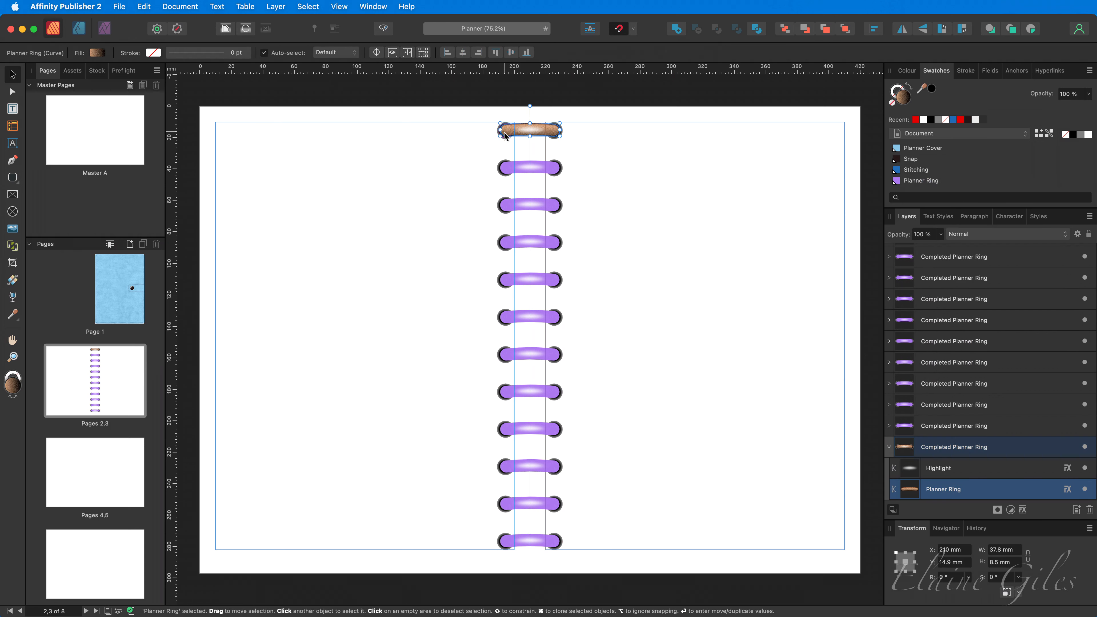
pyautogui.doubleClick(505, 134)
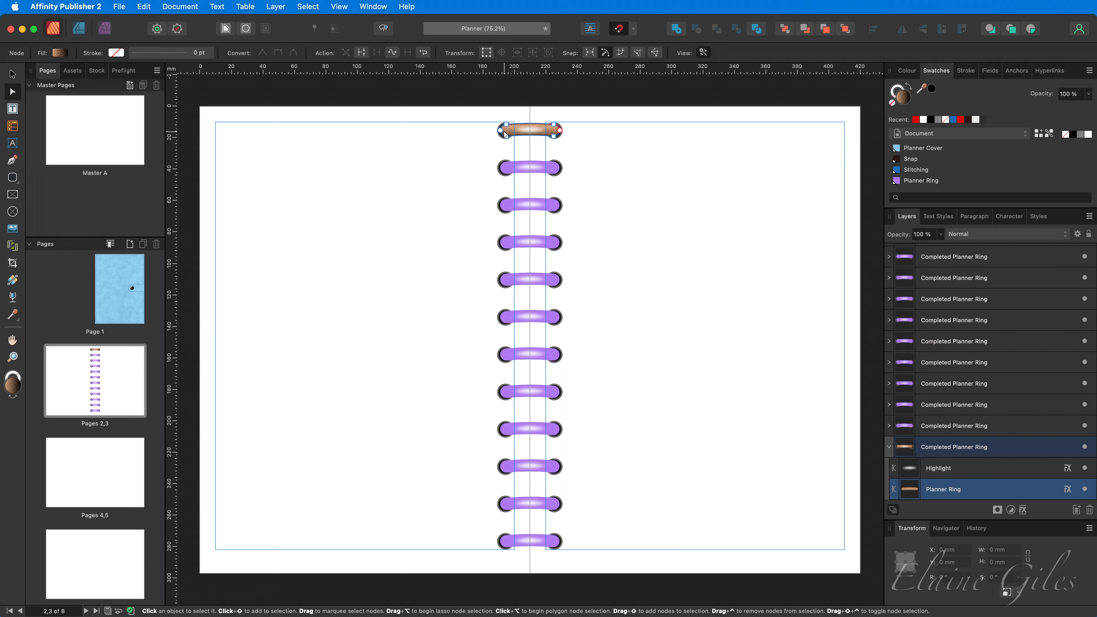
pyautogui.click(309, 6)
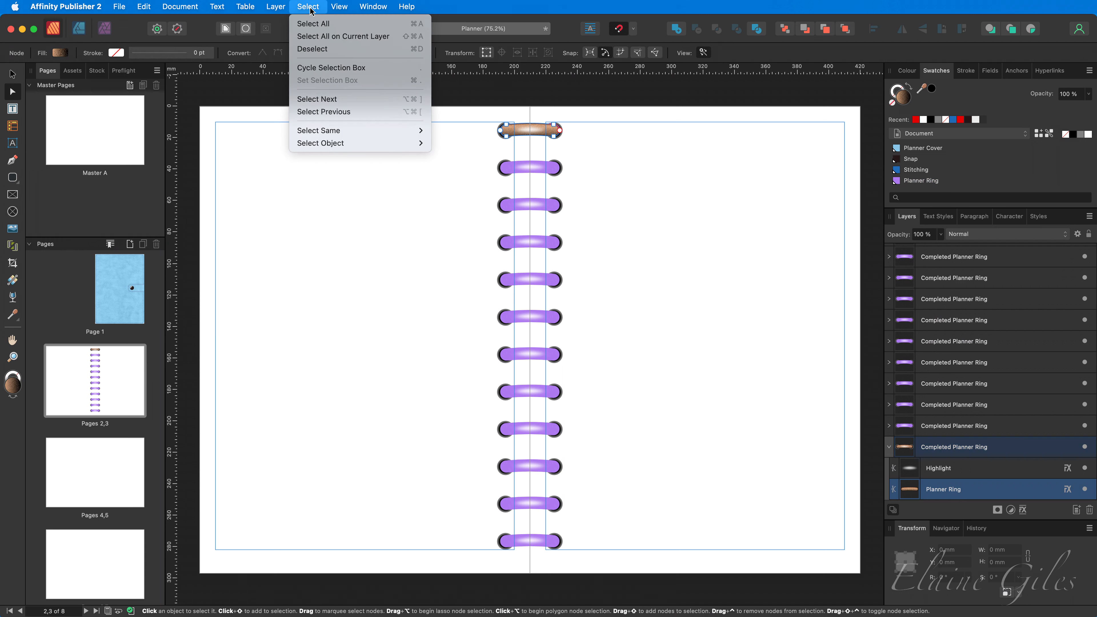
pyautogui.moveTo(360, 132)
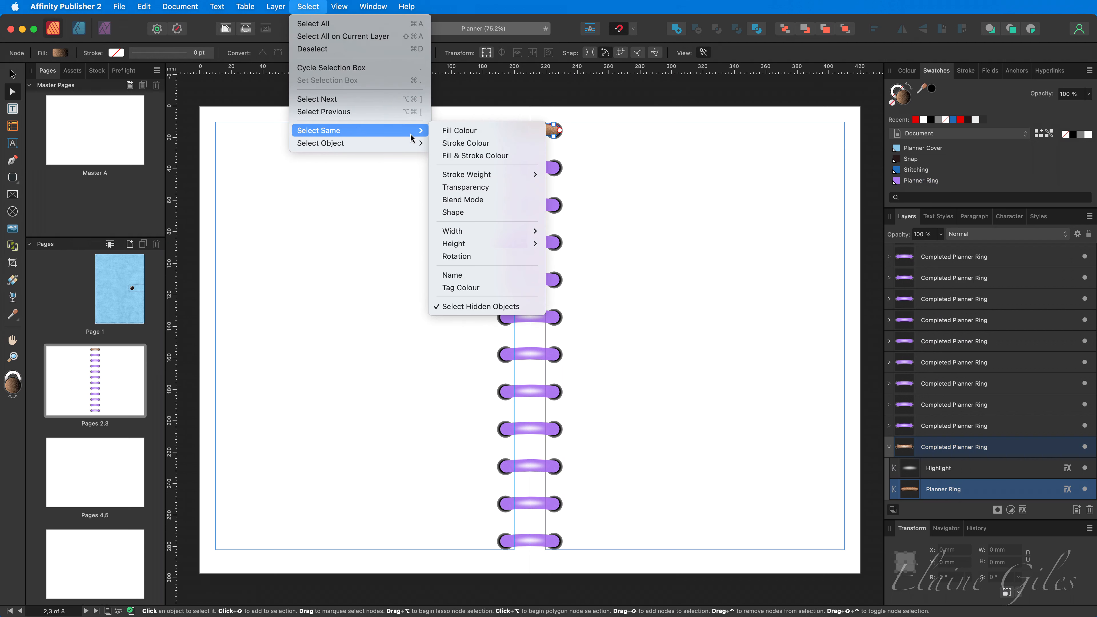
pyautogui.click(485, 275)
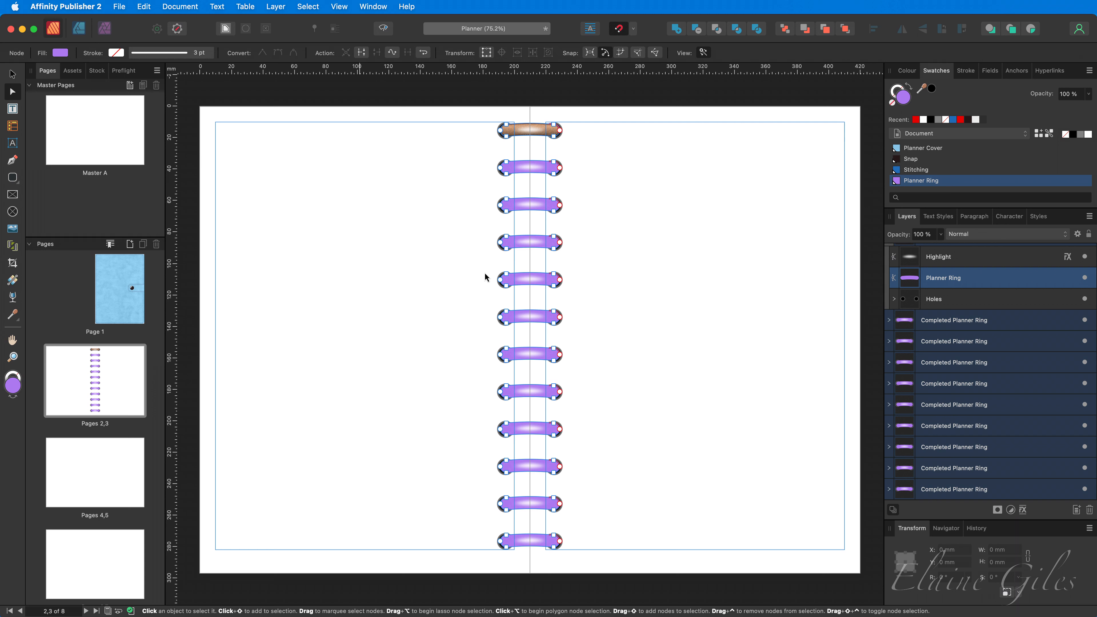
# Try the Silver, Bronze, Green and Pink Planner Rings styles on the selected ring curves and settle on Blue.
pyautogui.click(1037, 217)
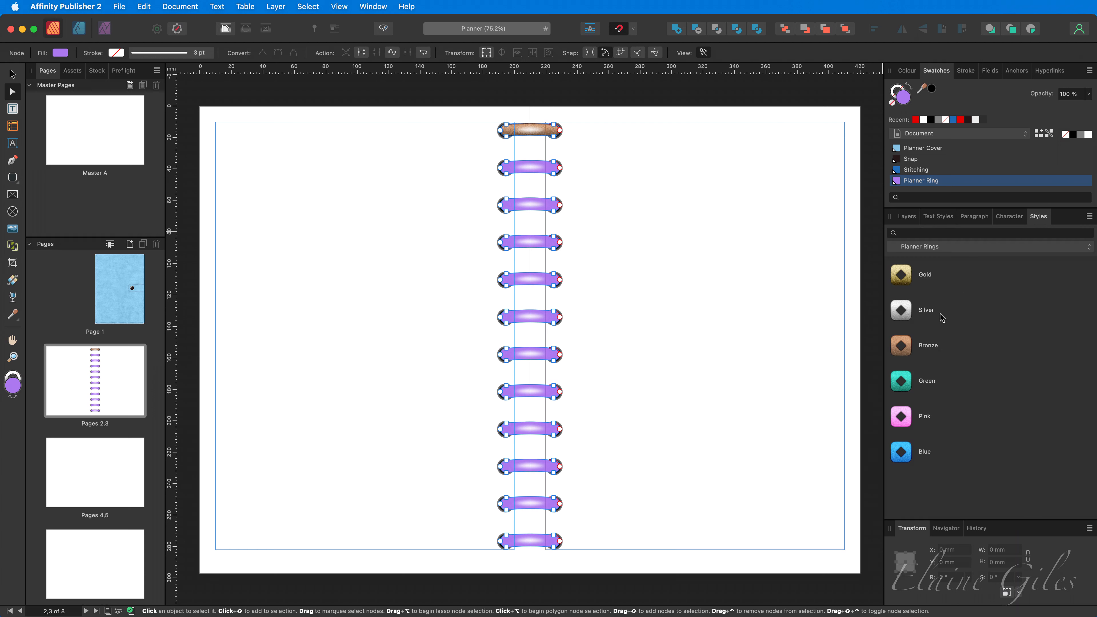
pyautogui.click(899, 317)
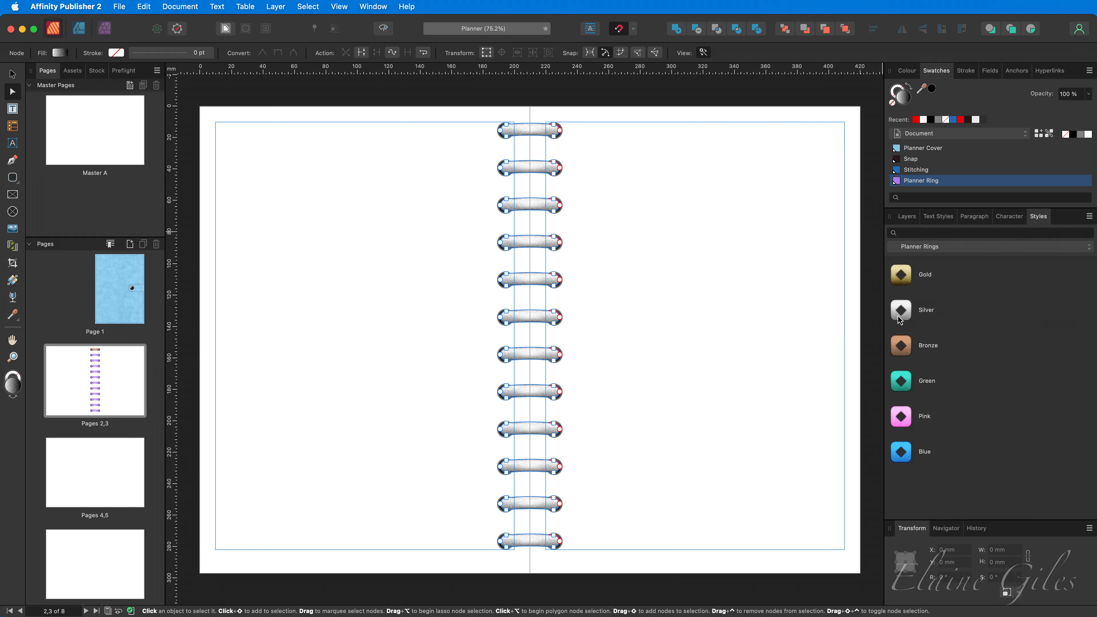
pyautogui.click(901, 357)
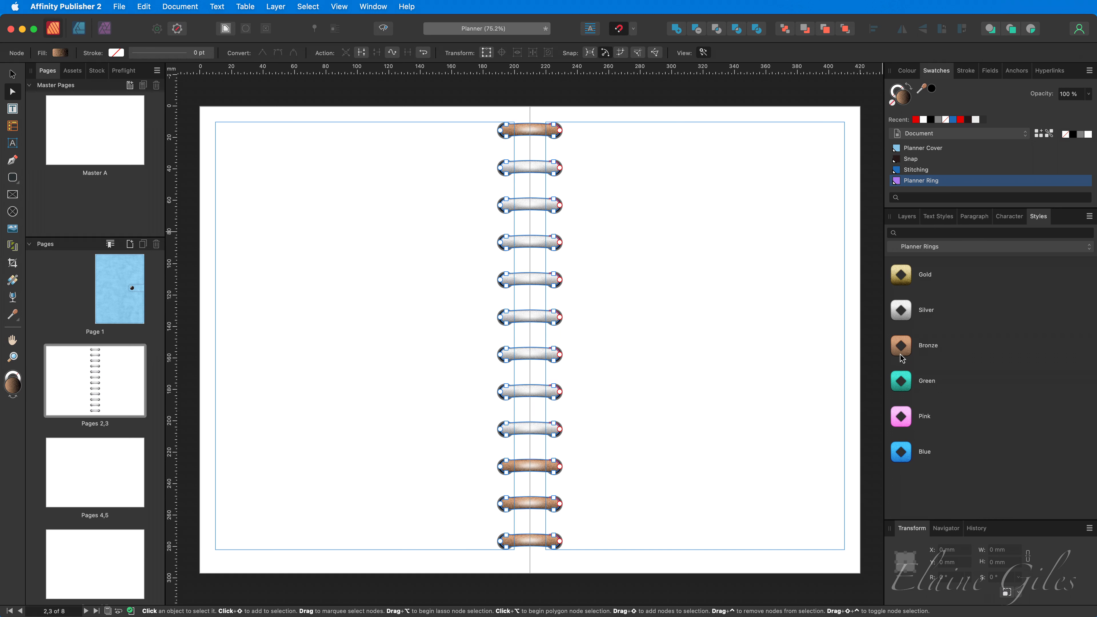
pyautogui.click(906, 387)
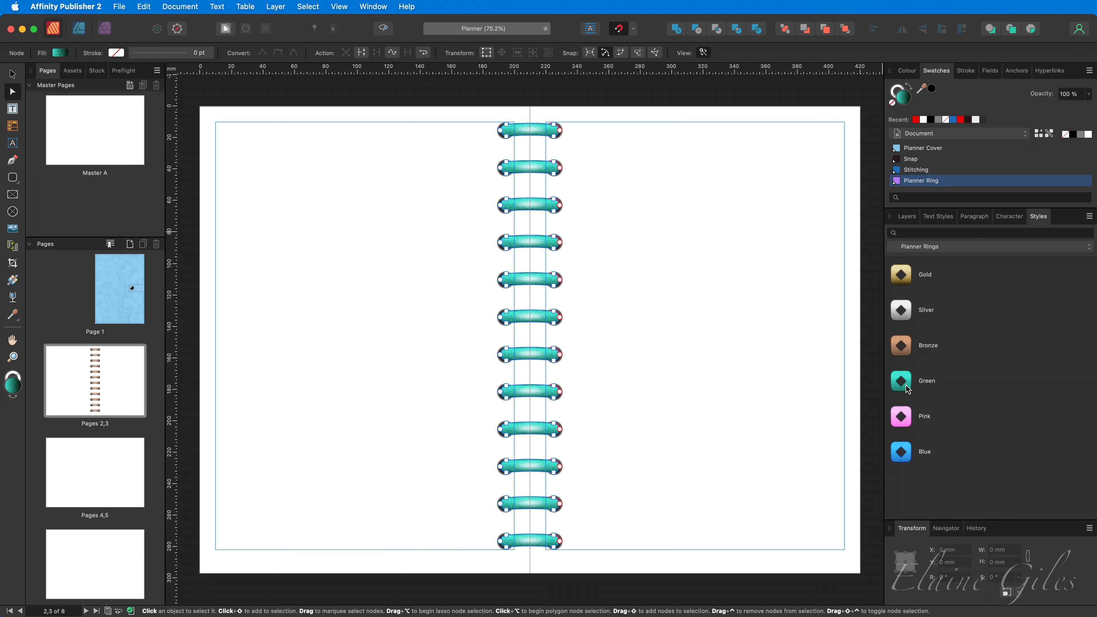
pyautogui.click(904, 425)
pyautogui.click(907, 453)
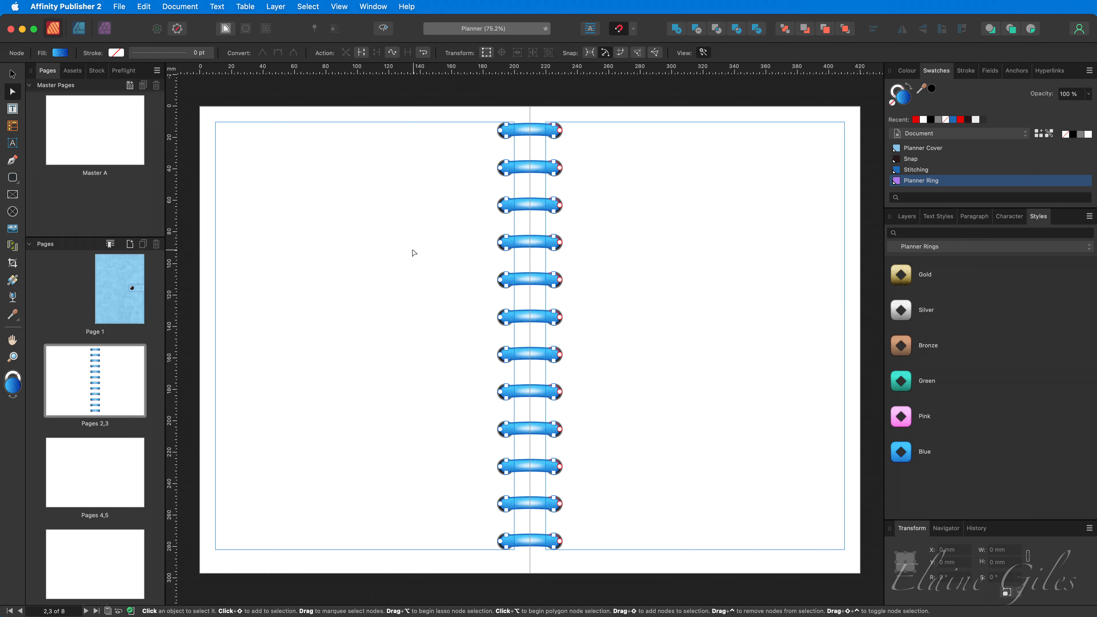
# Copy all twelve completed rings from the pages 2,3 spread and paste them onto the pages 4,5 spread.
pyautogui.click(13, 74)
pyautogui.moveTo(470, 104); pyautogui.dragTo(608, 571)
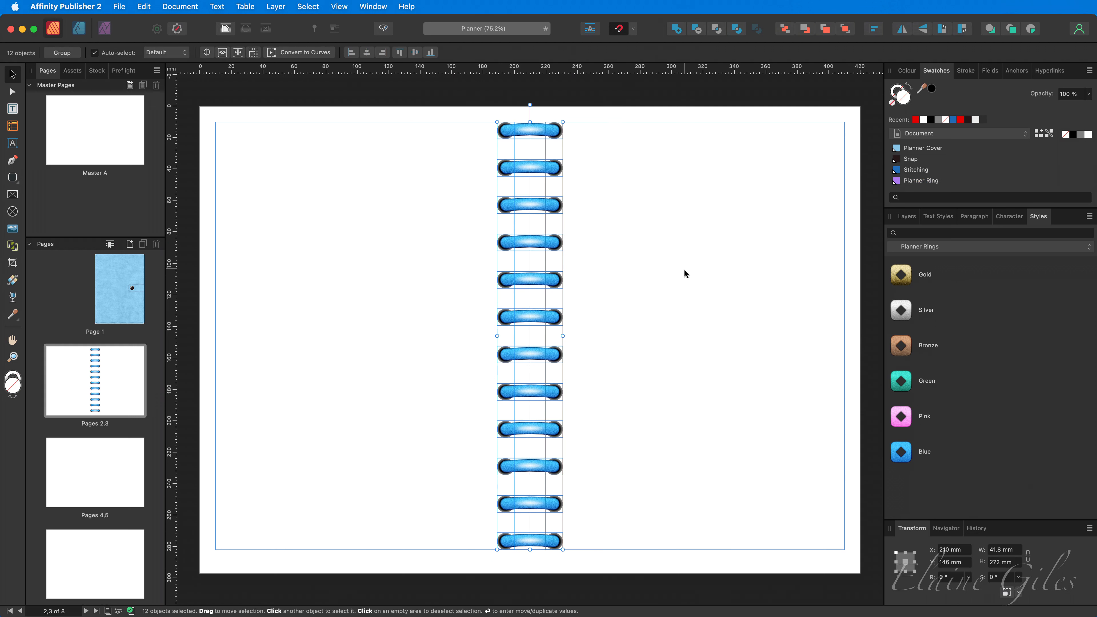
pyautogui.click(90, 471)
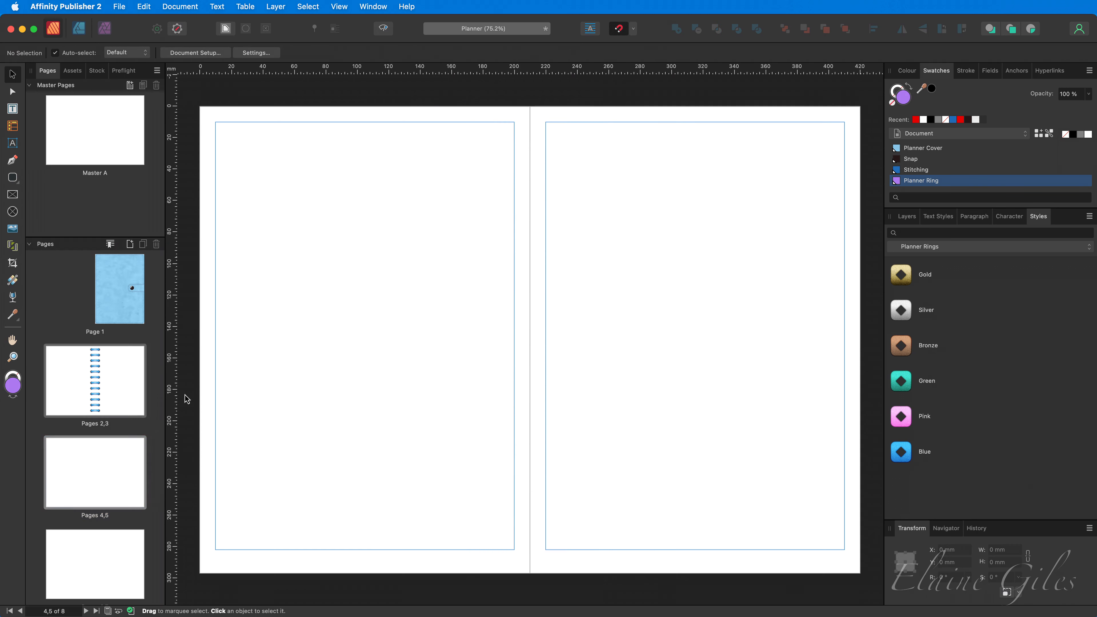
pyautogui.press('super+v')
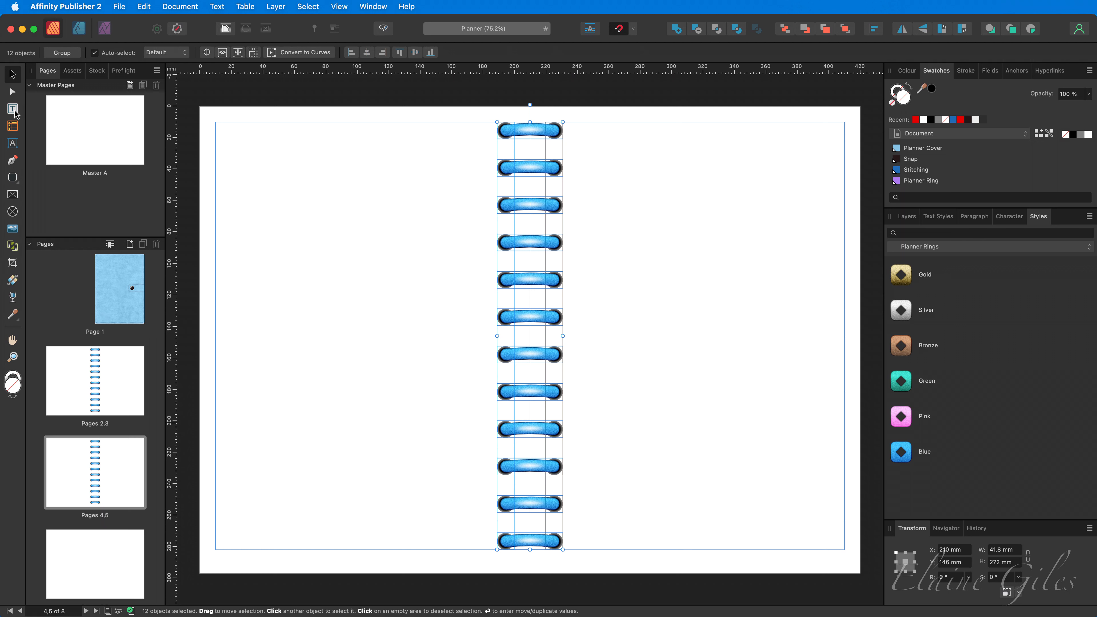
# Add the artistic text "Page 4" near the upper-left margin of page 4 and enlarge it to about 95.7 pt.
pyautogui.click(13, 143)
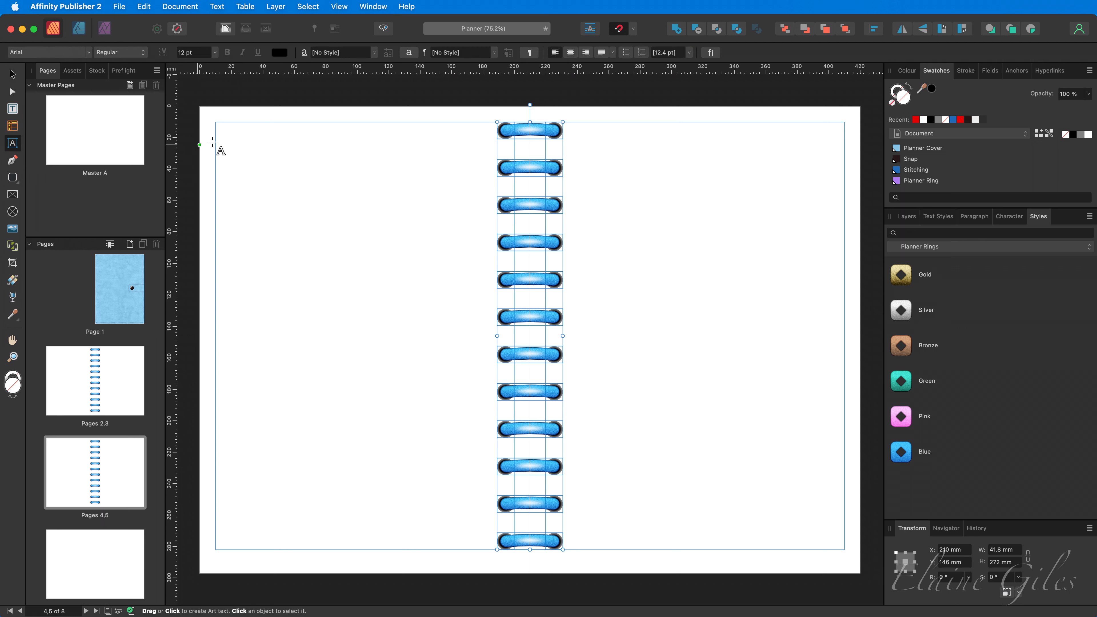
pyautogui.click(220, 139)
pyautogui.write('Pa')
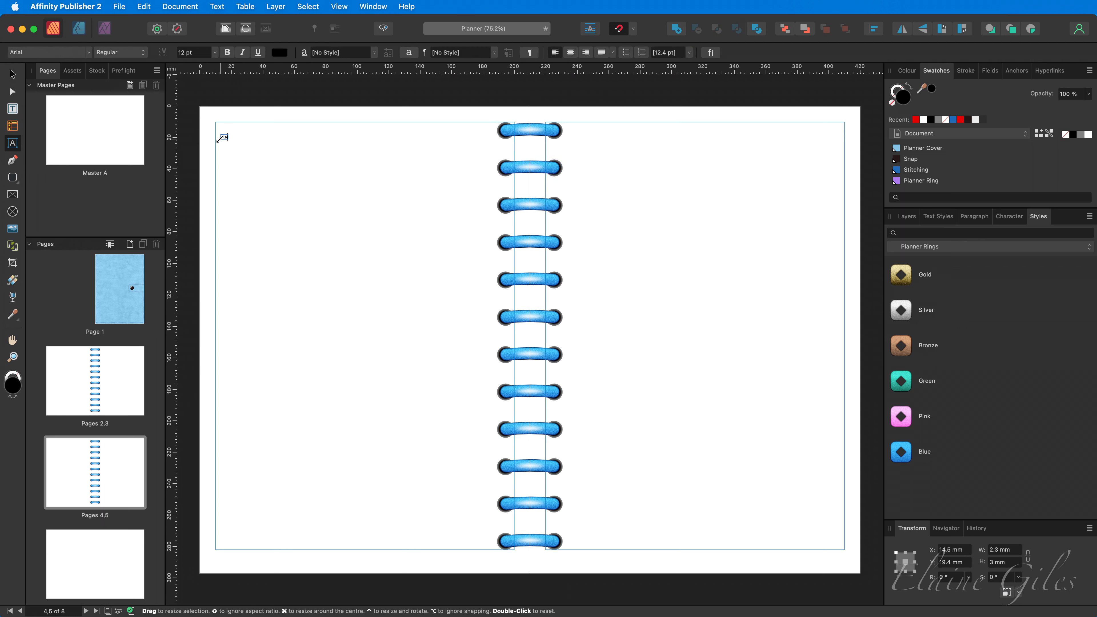
pyautogui.write('ge 4')
pyautogui.press('super+a')
pyautogui.moveTo(241, 141); pyautogui.dragTo(381, 217)
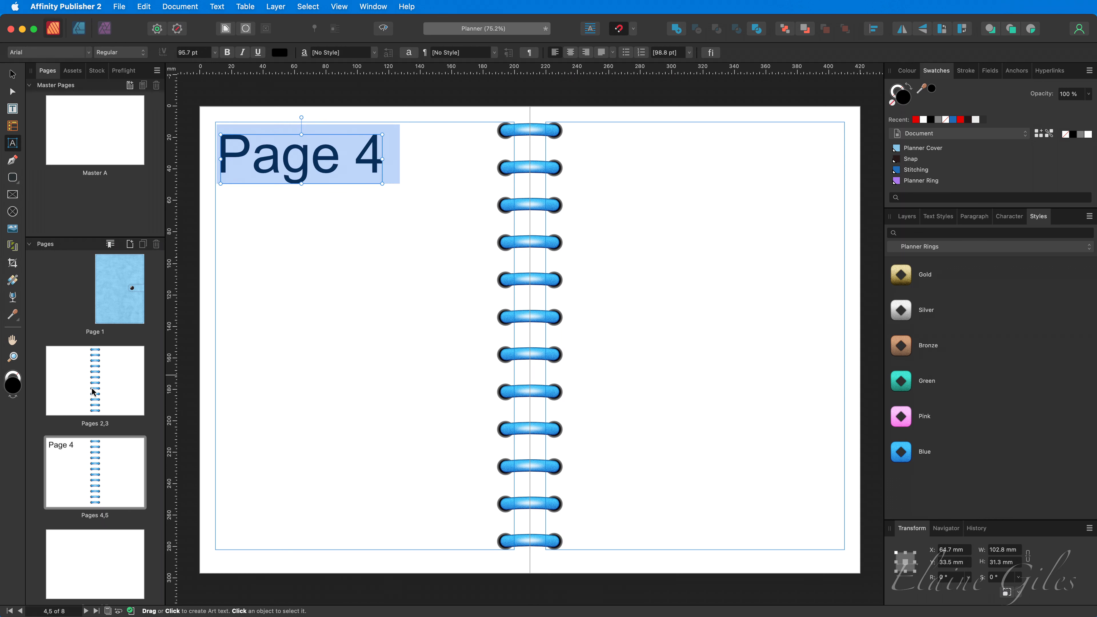
pyautogui.press('Escape')
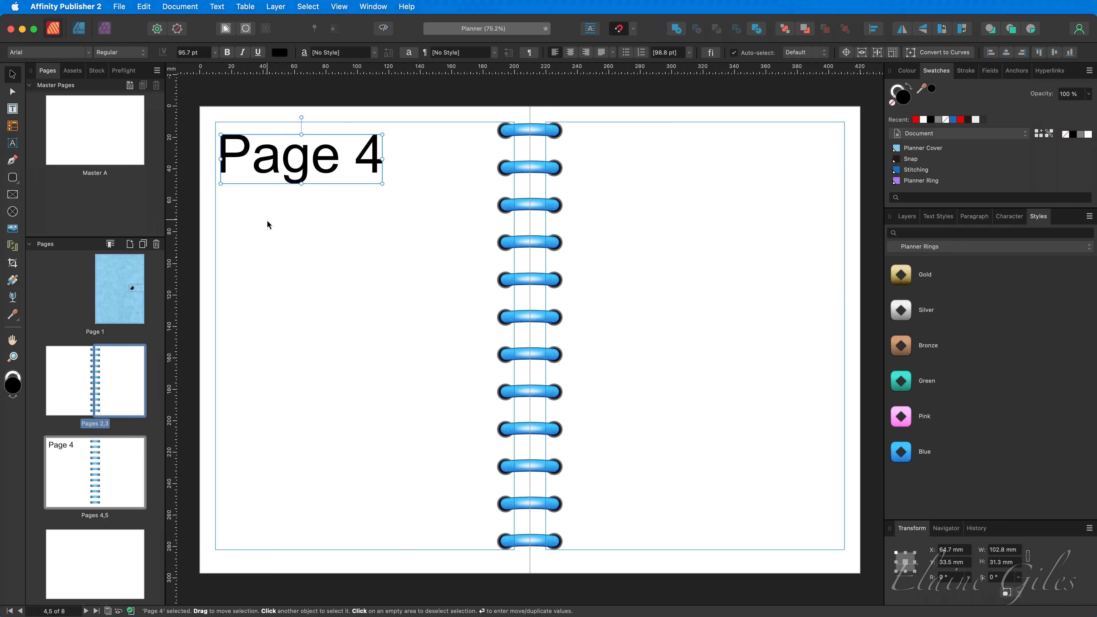
# Paste a copy of the "Page 4" text onto the pages 2,3 spread and change it to read "Page 2".
pyautogui.click(88, 374)
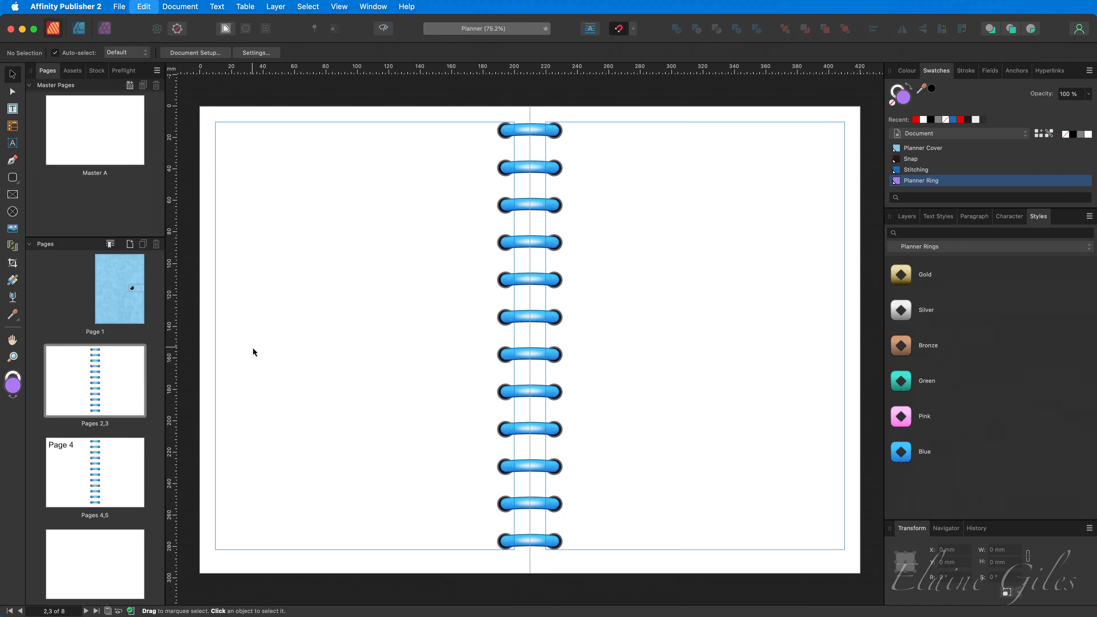
pyautogui.press('super+v')
pyautogui.doubleClick(363, 151)
pyautogui.doubleClick(363, 151)
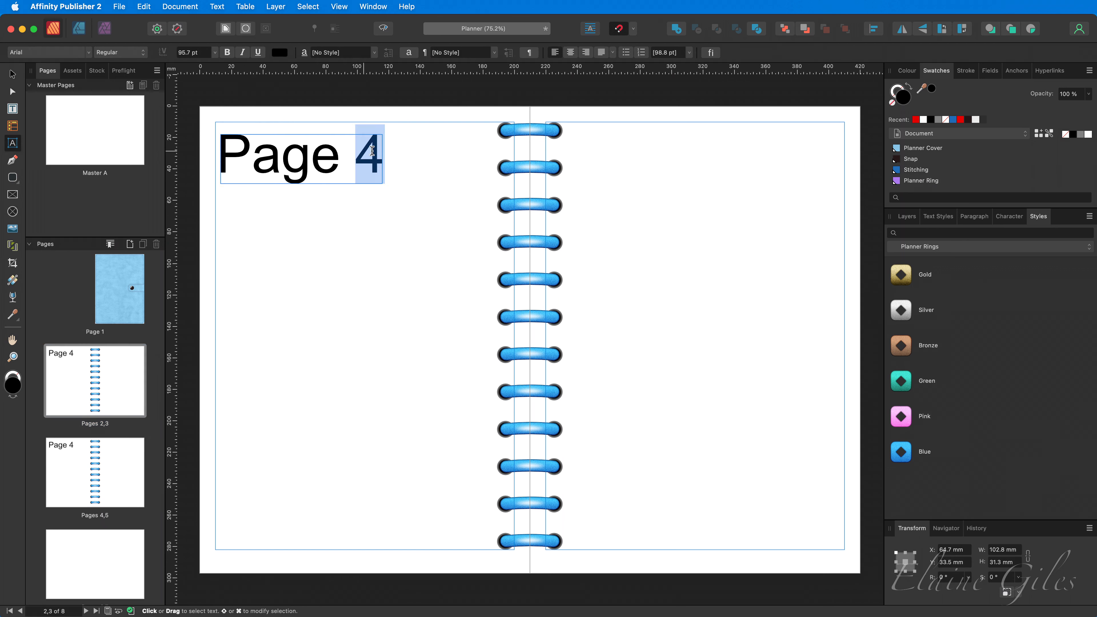
pyautogui.write('2')
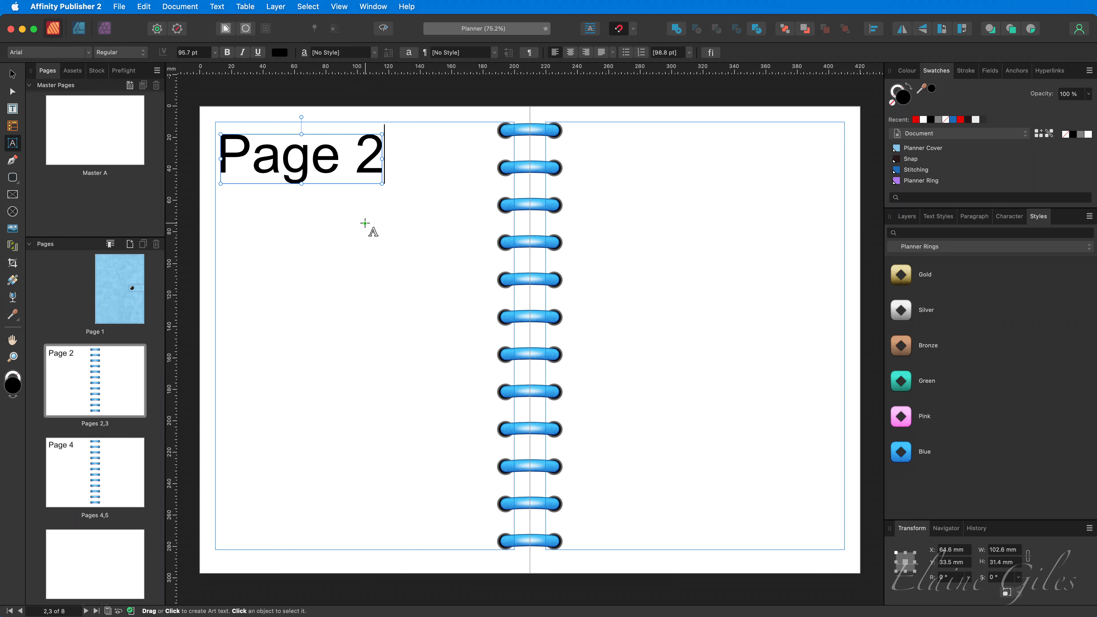
pyautogui.press('Escape')
pyautogui.press('Escape')
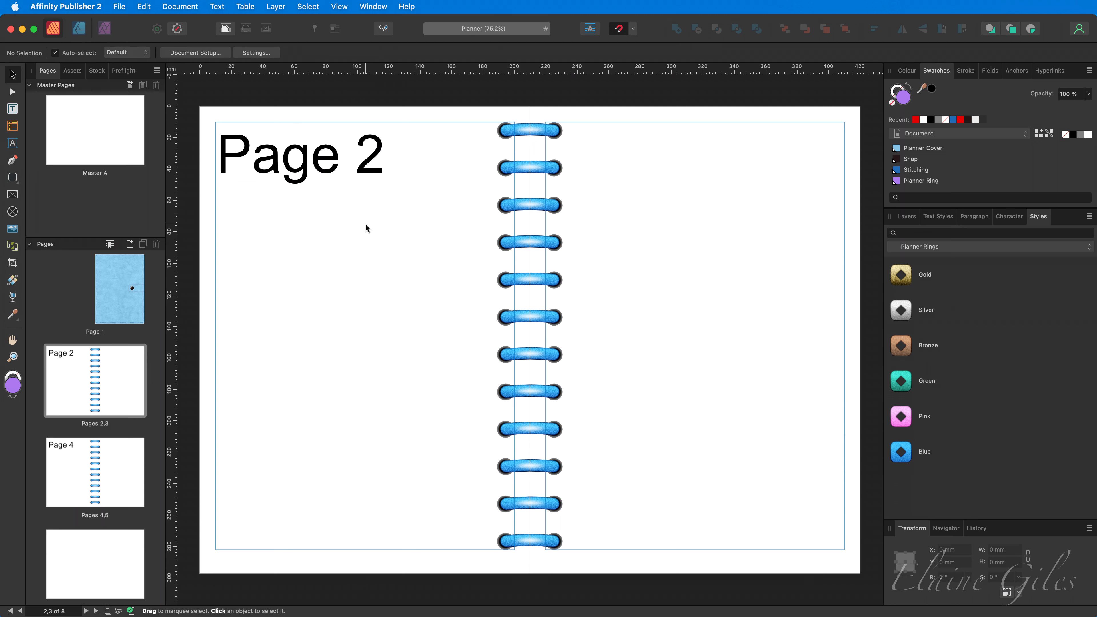
# Apply the Pink style to all curves sharing the name of the top ring's curve and check the rings on pages 4,5.
pyautogui.click(509, 134)
pyautogui.doubleClick(509, 135)
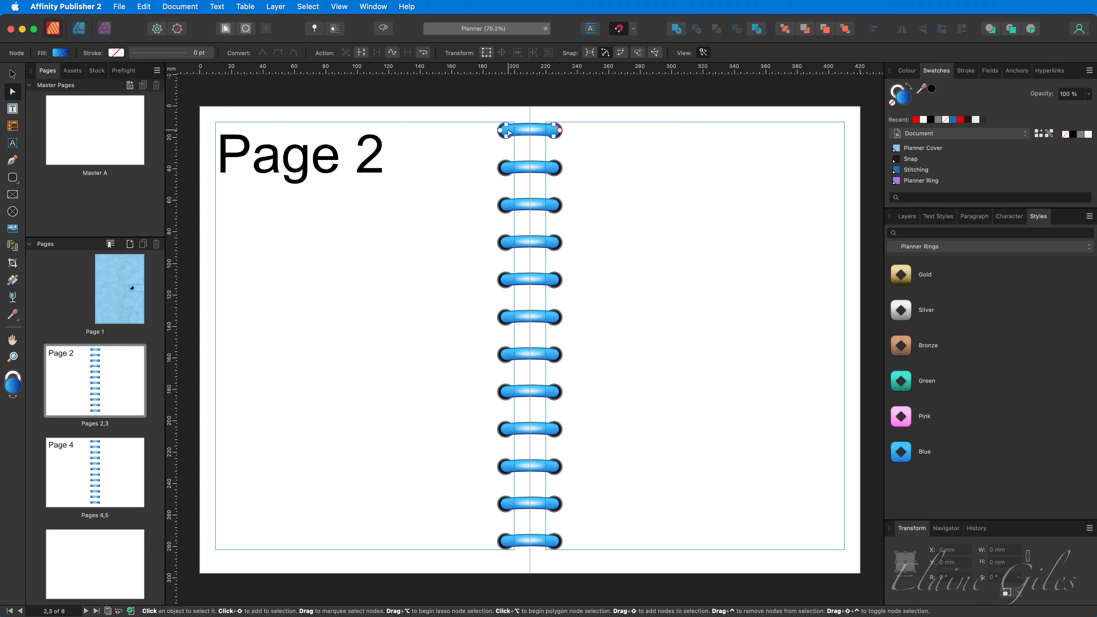
pyautogui.click(317, 8)
pyautogui.moveTo(371, 130)
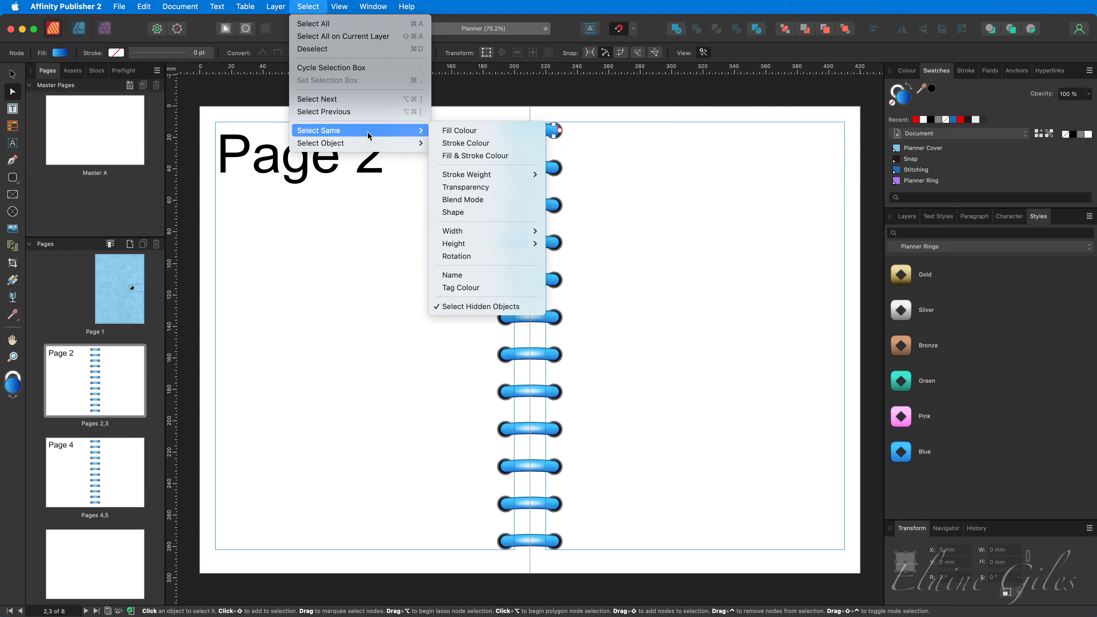
pyautogui.click(473, 281)
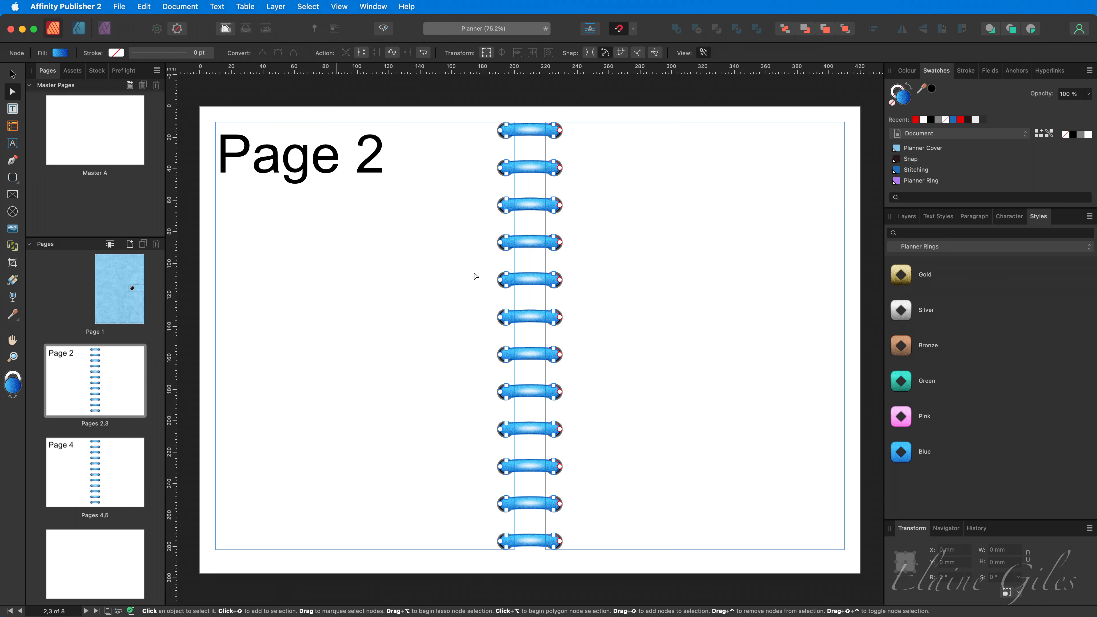
pyautogui.click(909, 420)
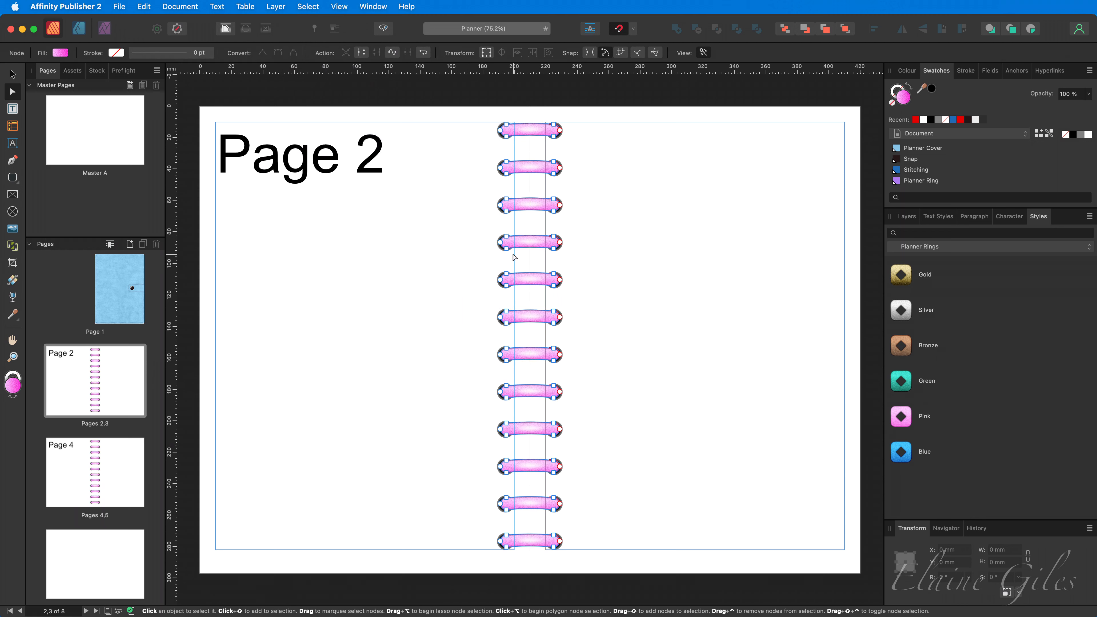
pyautogui.click(96, 462)
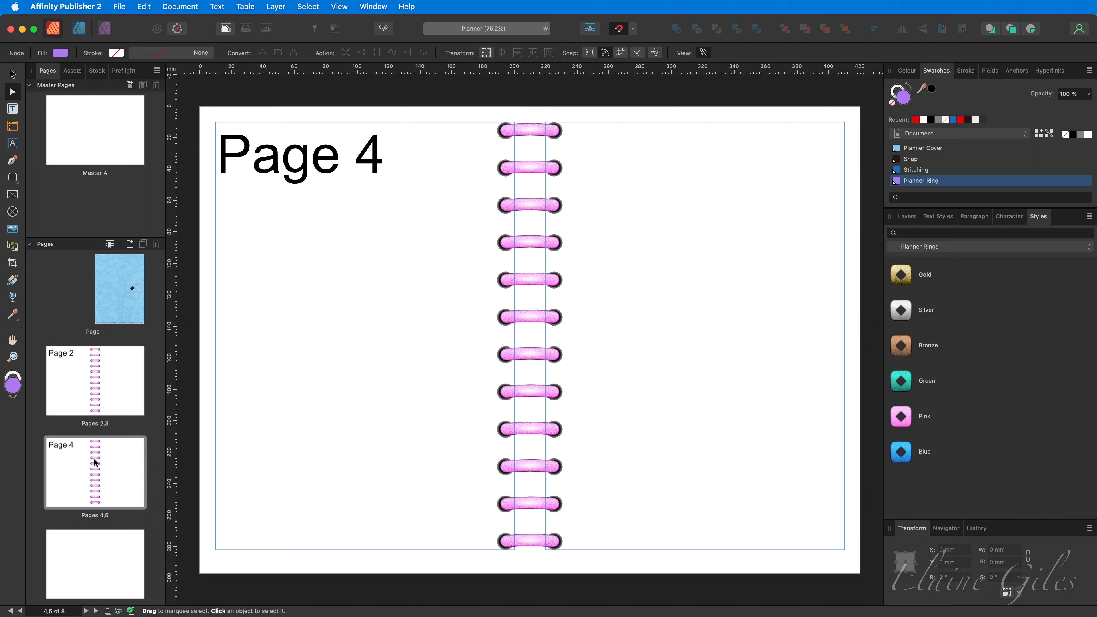
pyautogui.click(96, 391)
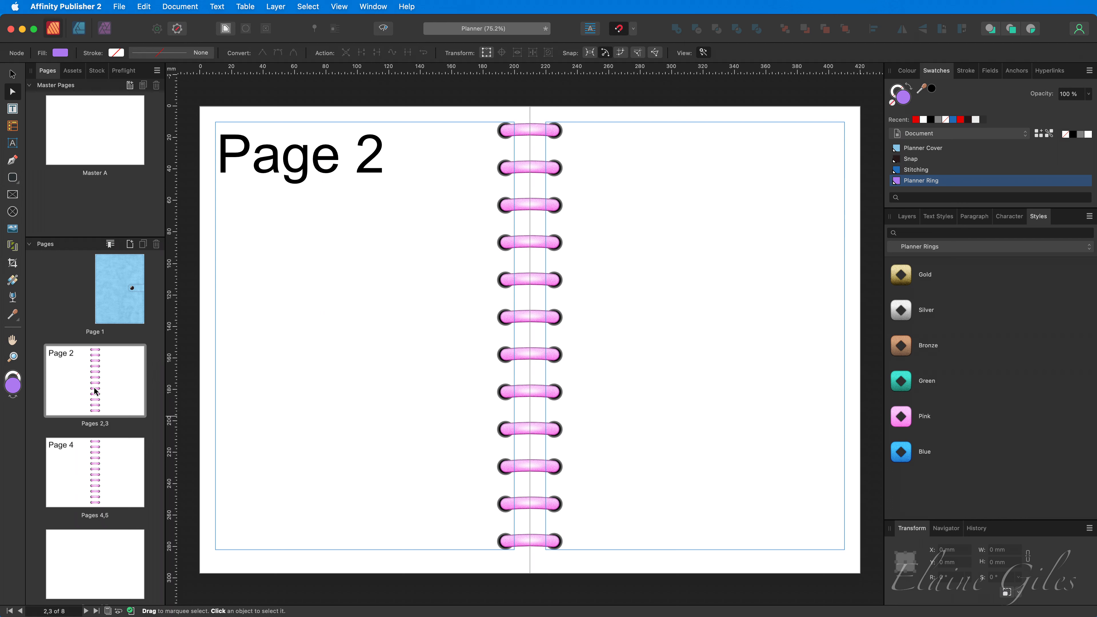
# Create a States query named "Planner Rings" and expand its filter criteria.
pyautogui.click(378, 5)
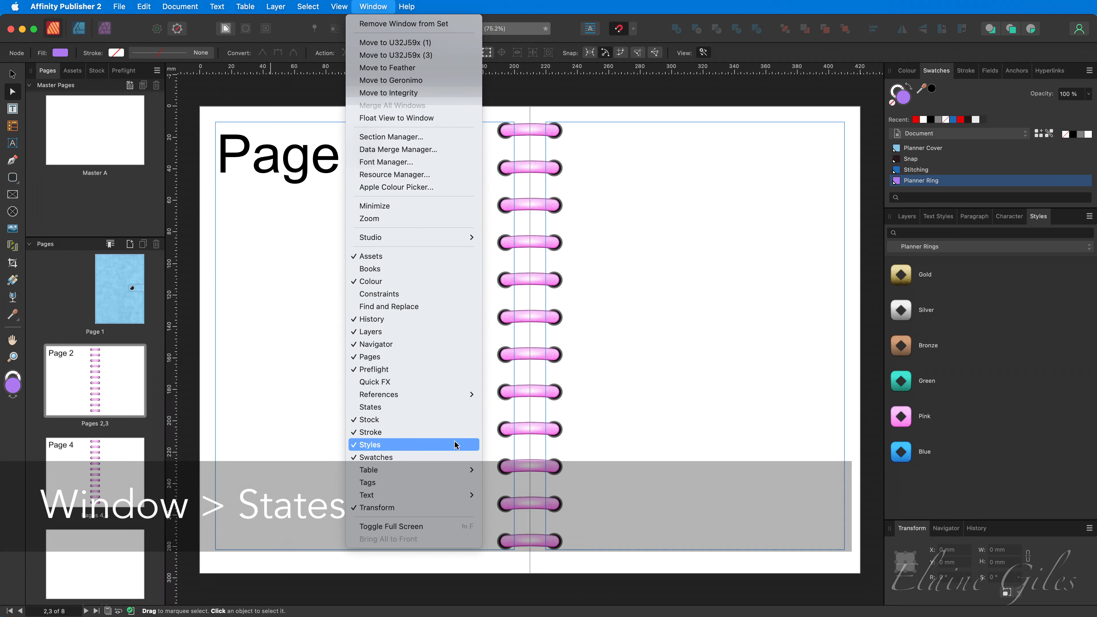
pyautogui.click(463, 408)
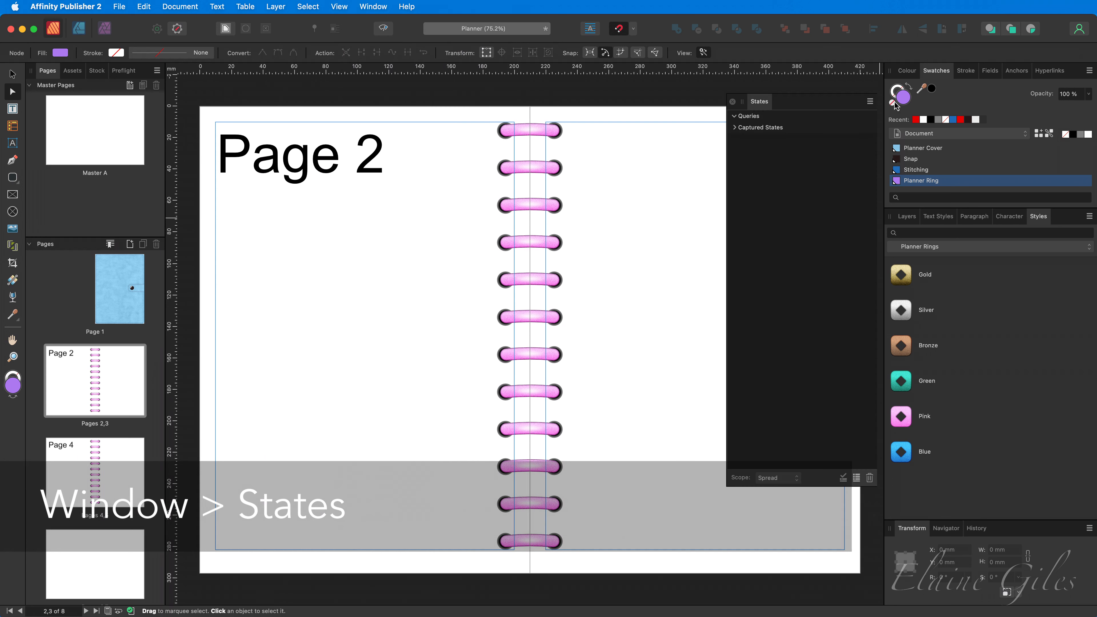
pyautogui.moveTo(835, 102); pyautogui.dragTo(820, 98)
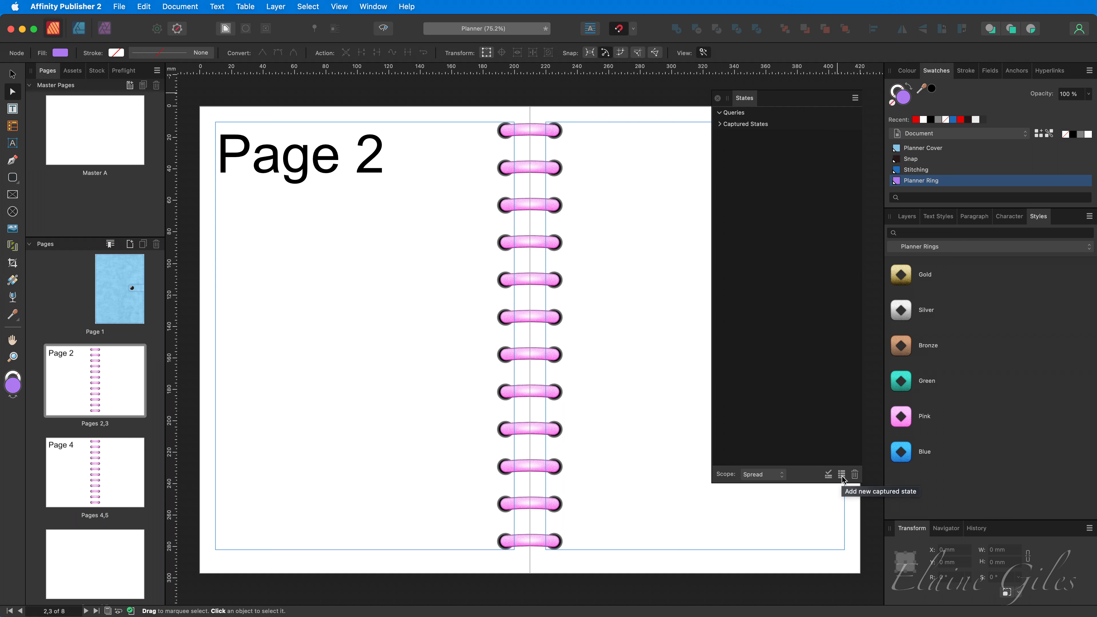
pyautogui.click(829, 475)
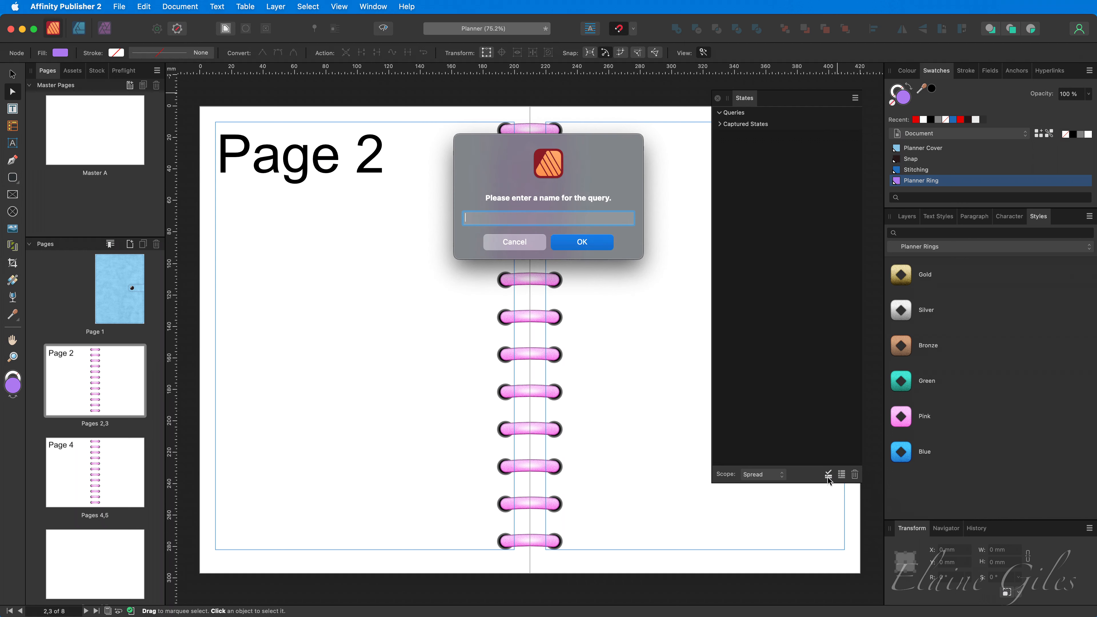
pyautogui.write('Planner Rings')
pyautogui.press('Return')
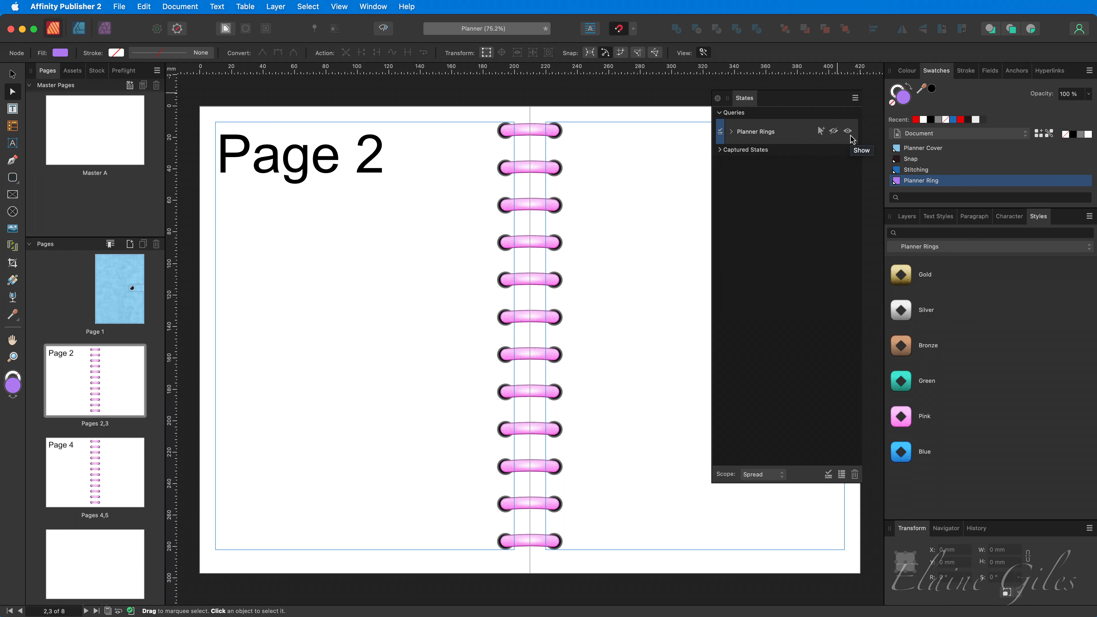
pyautogui.click(731, 132)
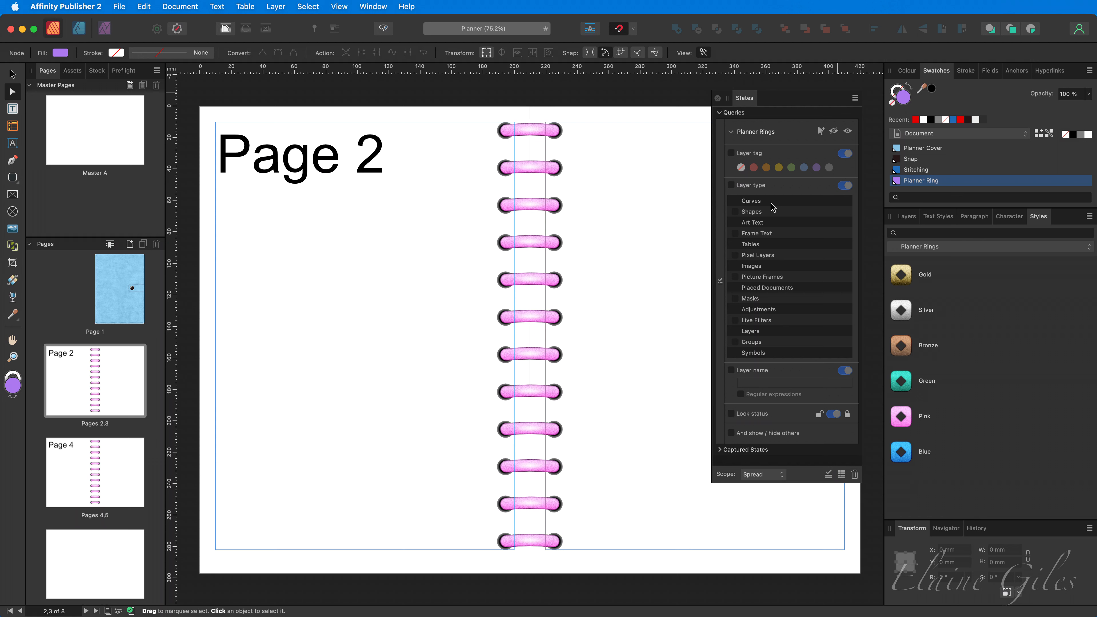
# Enable the layer name criterion in the Planner Rings query and set the name to match as "Planner Ring".
pyautogui.click(759, 374)
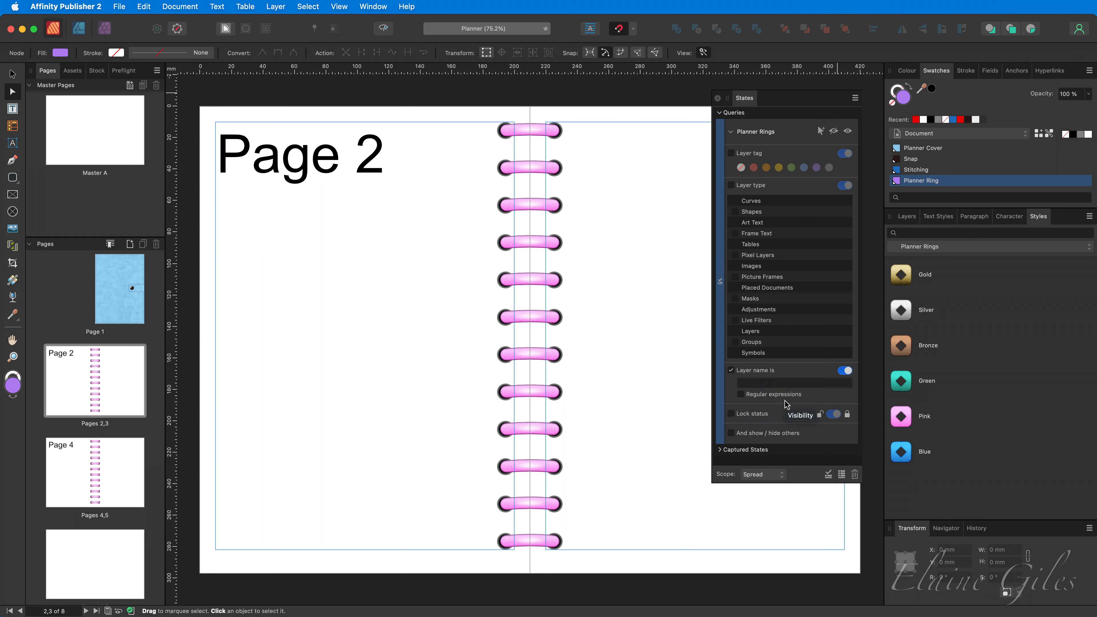
pyautogui.click(770, 382)
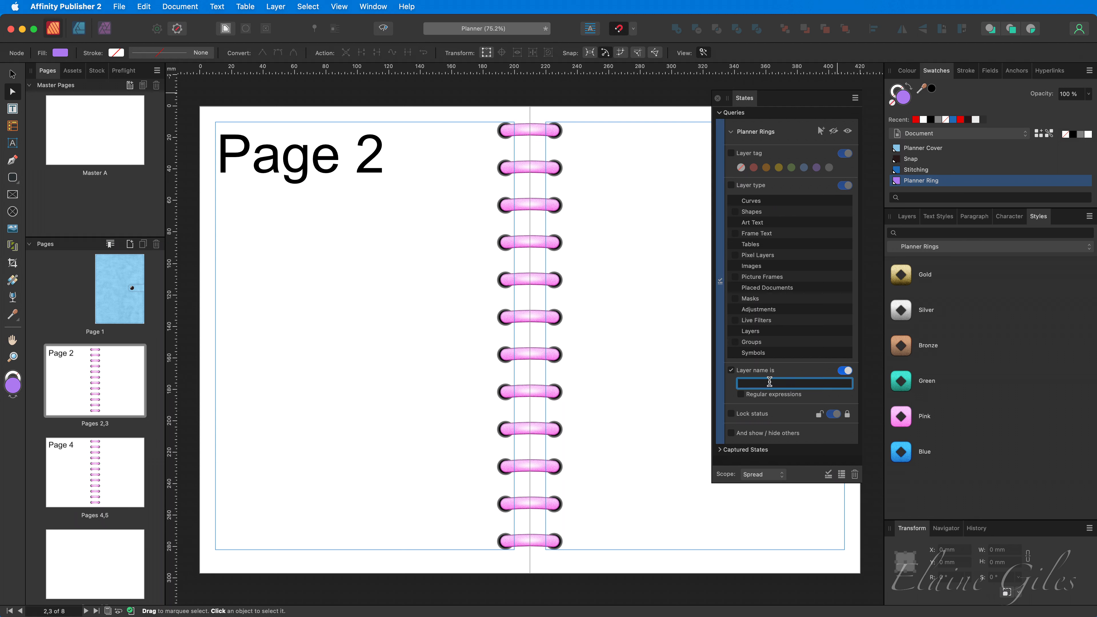
pyautogui.write('Planner Ring')
pyautogui.press('Return')
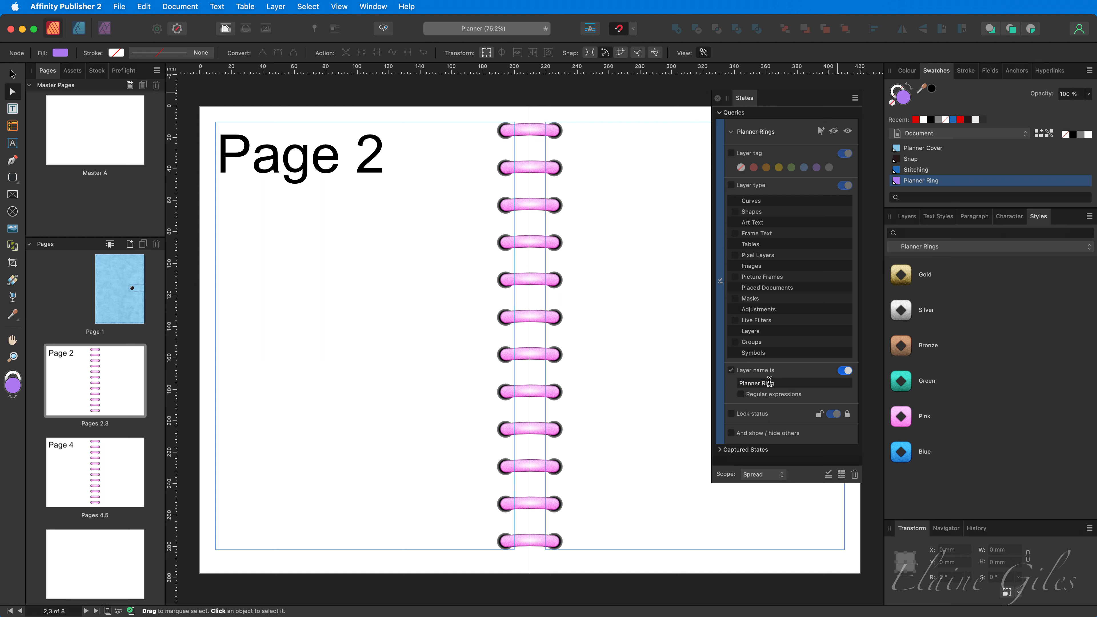
# Select the query's matching curves on pages 2,3, apply the Green style to them, and compare with the rings on pages 4,5.
pyautogui.click(821, 132)
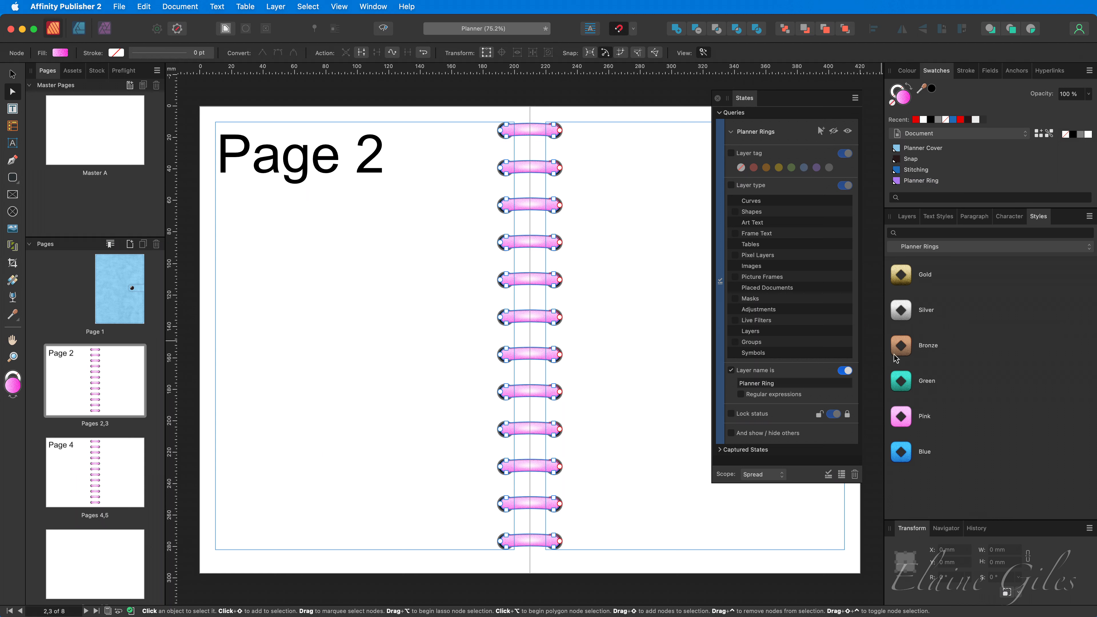
pyautogui.click(909, 384)
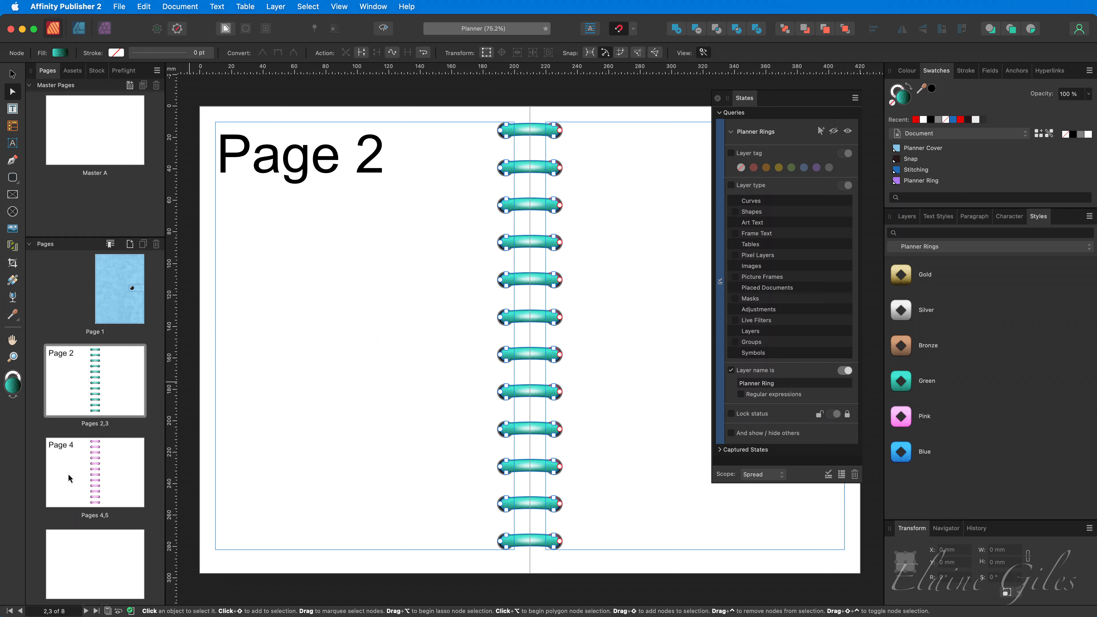
pyautogui.click(92, 472)
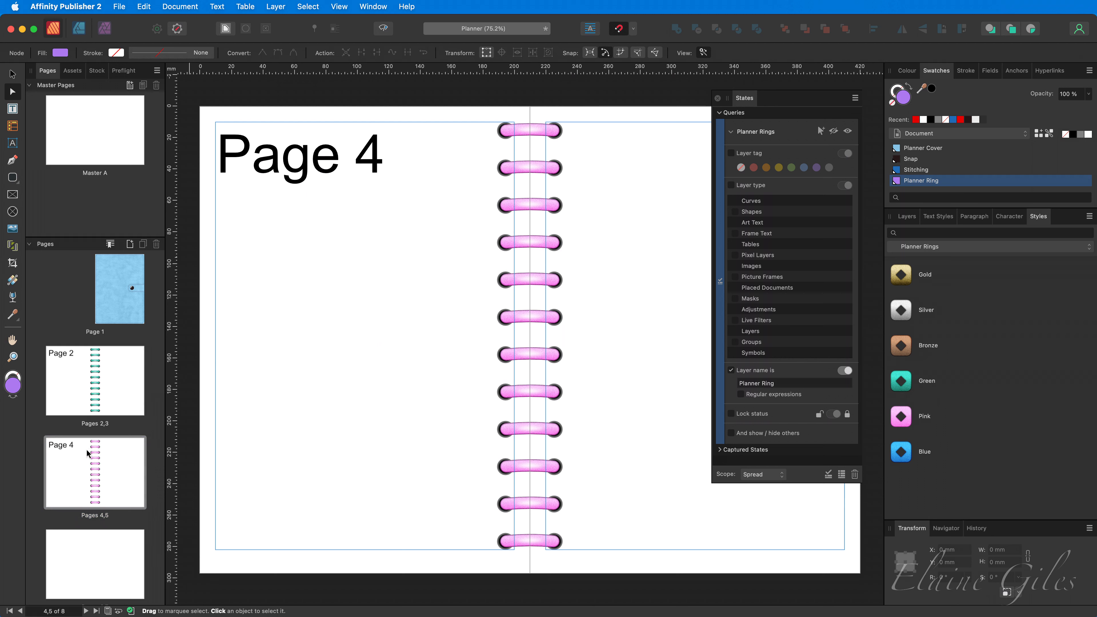
pyautogui.click(99, 404)
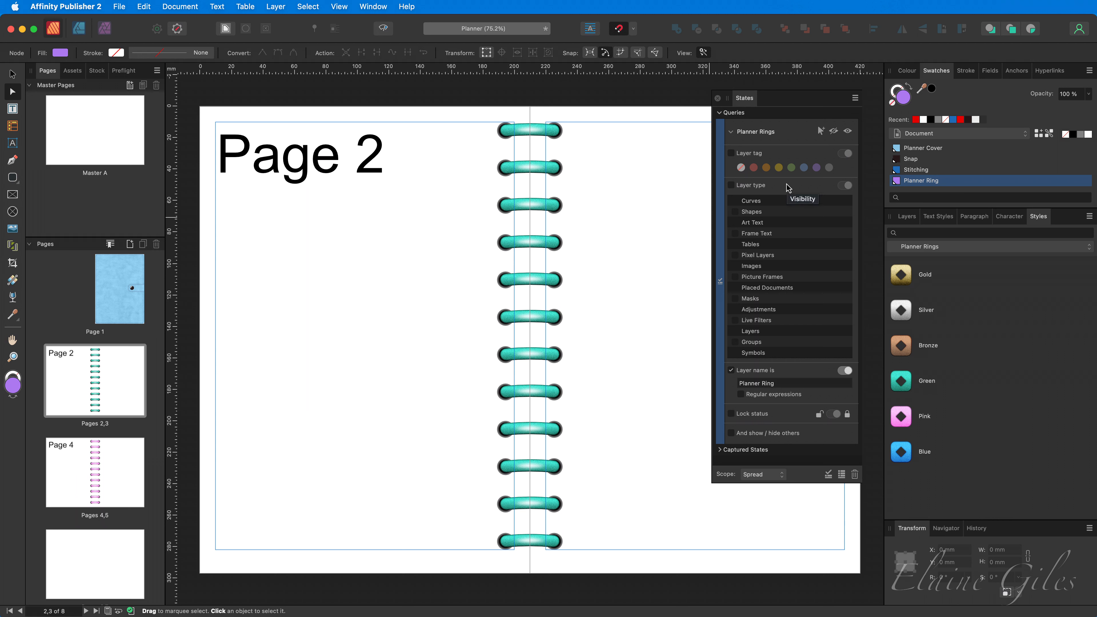
# Review the scope options for the States query, keep Spread, and close the States controls.
pyautogui.click(782, 475)
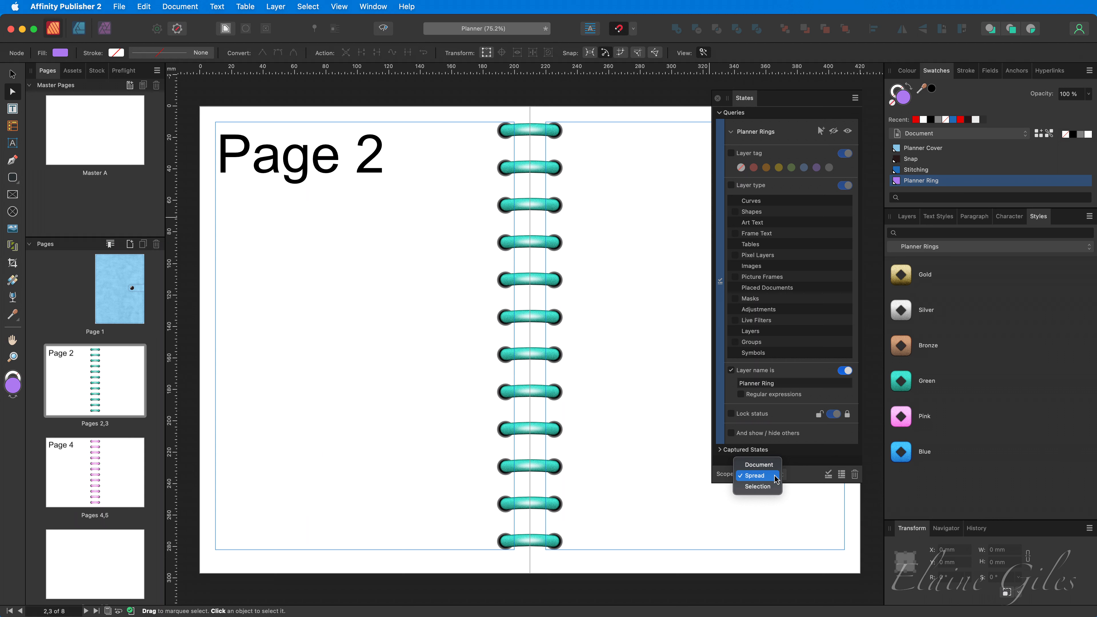
pyautogui.click(776, 479)
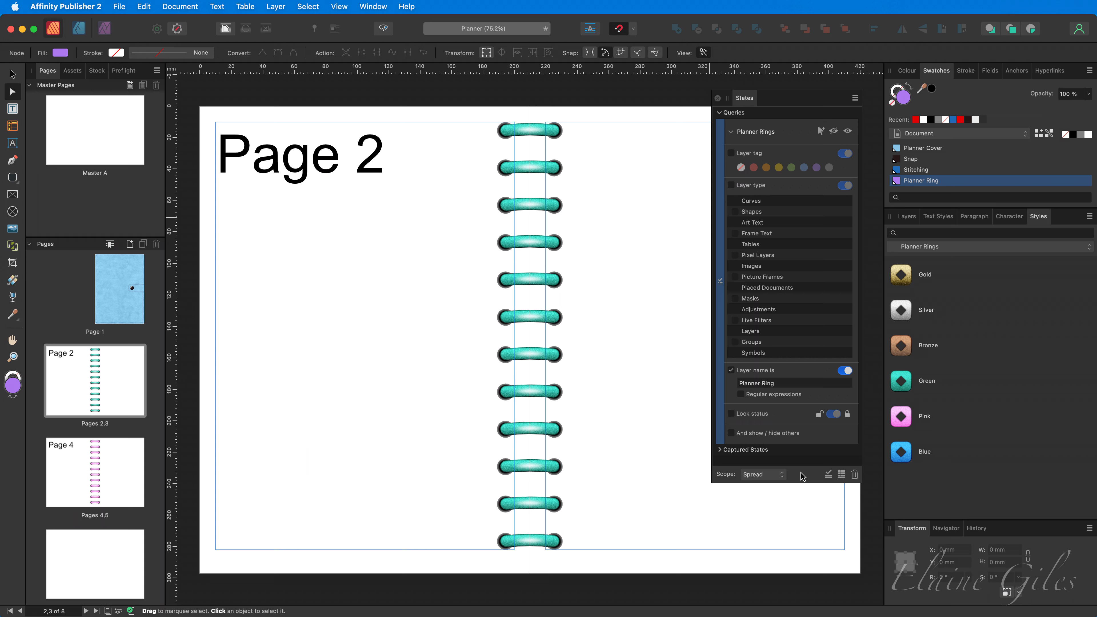
pyautogui.click(717, 98)
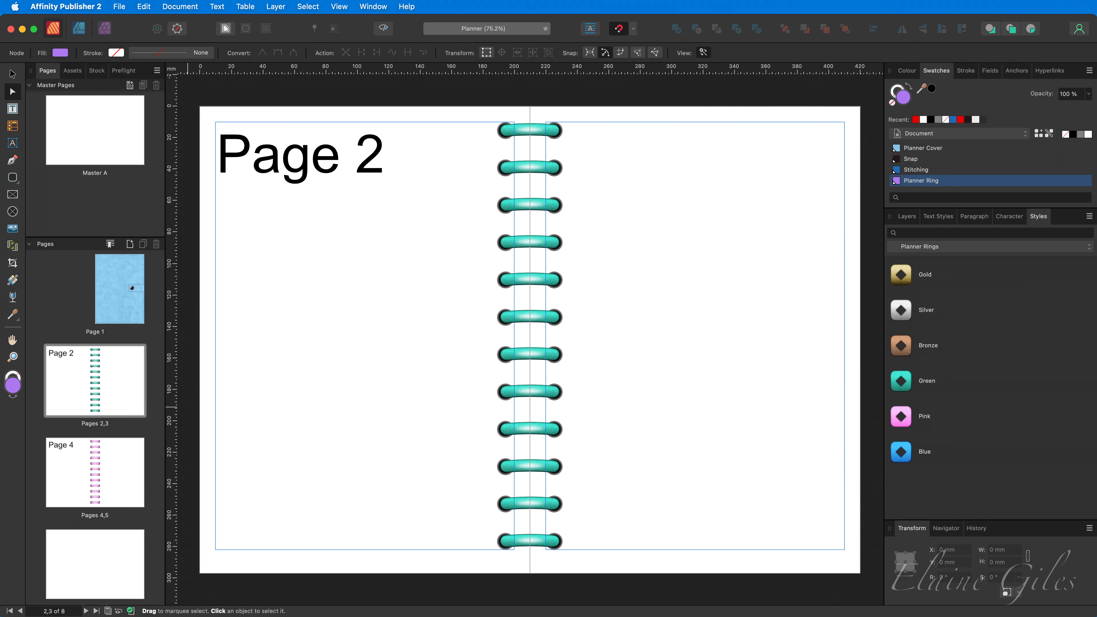
# Delete every binder ring on pages 2,3 except the topmost one.
pyautogui.press('v')
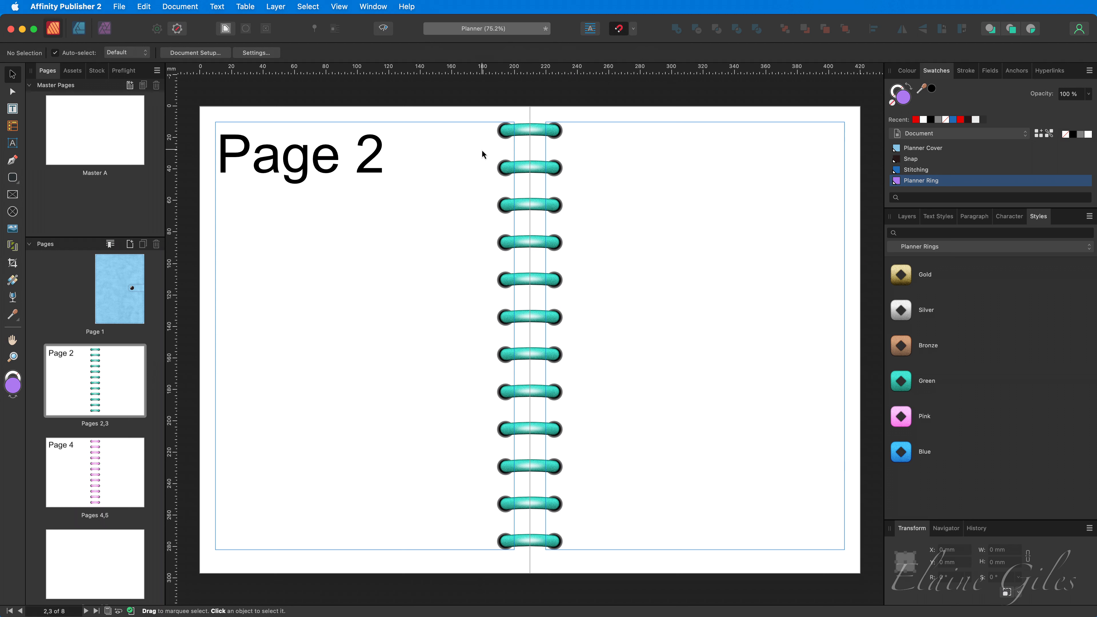
pyautogui.moveTo(483, 150); pyautogui.dragTo(603, 573)
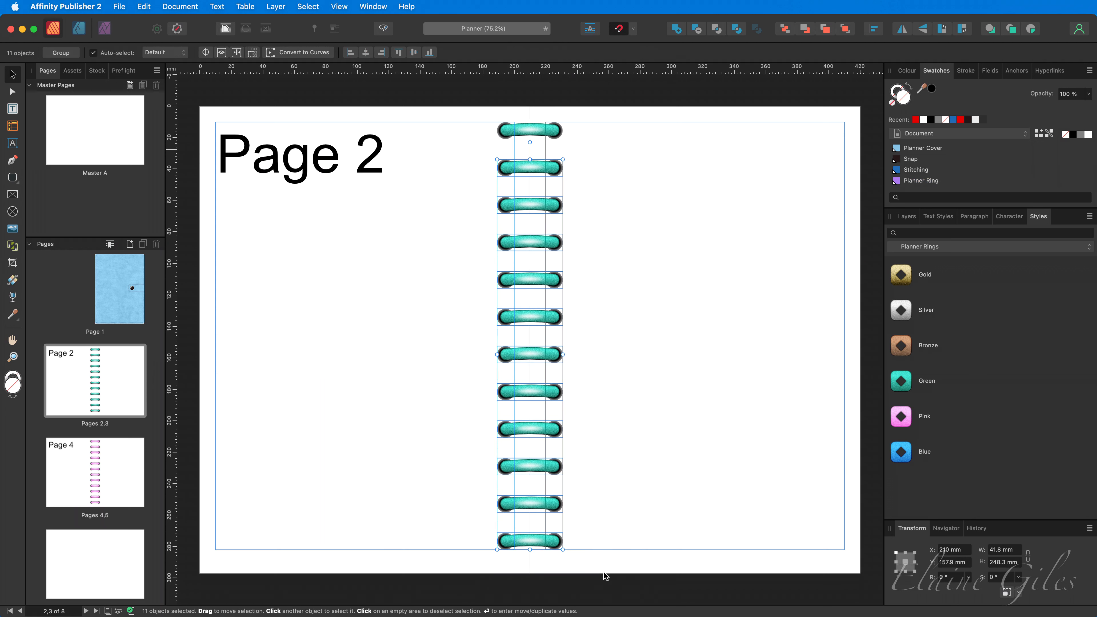
pyautogui.press('Delete')
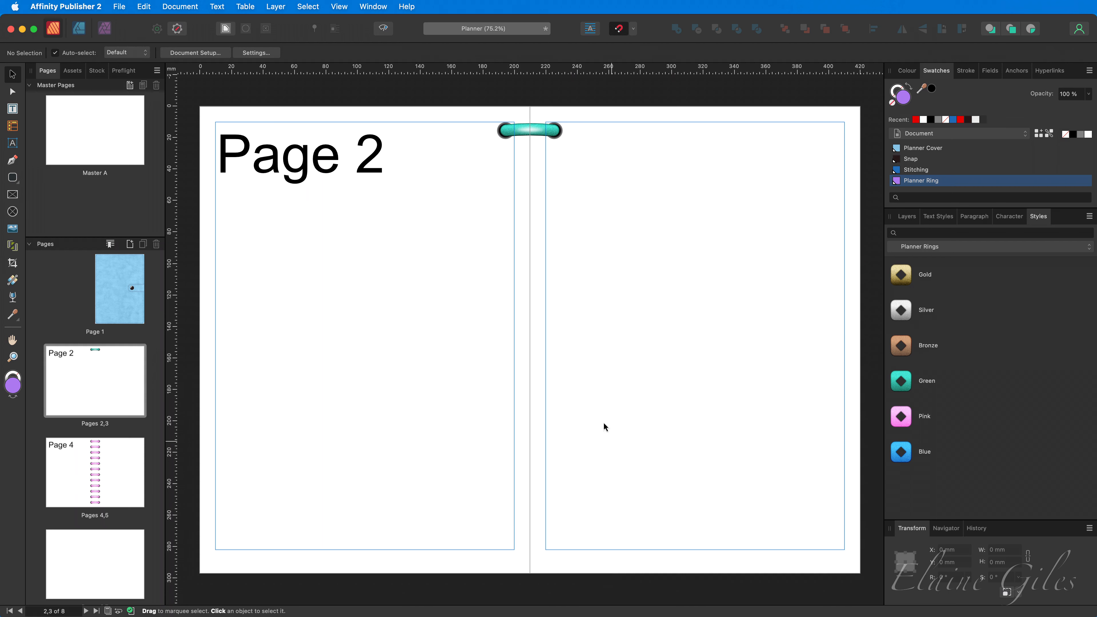
# Switch to the Designer Persona, create a symbol from the remaining Completed Planner Ring group, and return to the Publisher Persona.
pyautogui.scroll(10, 530, 118)
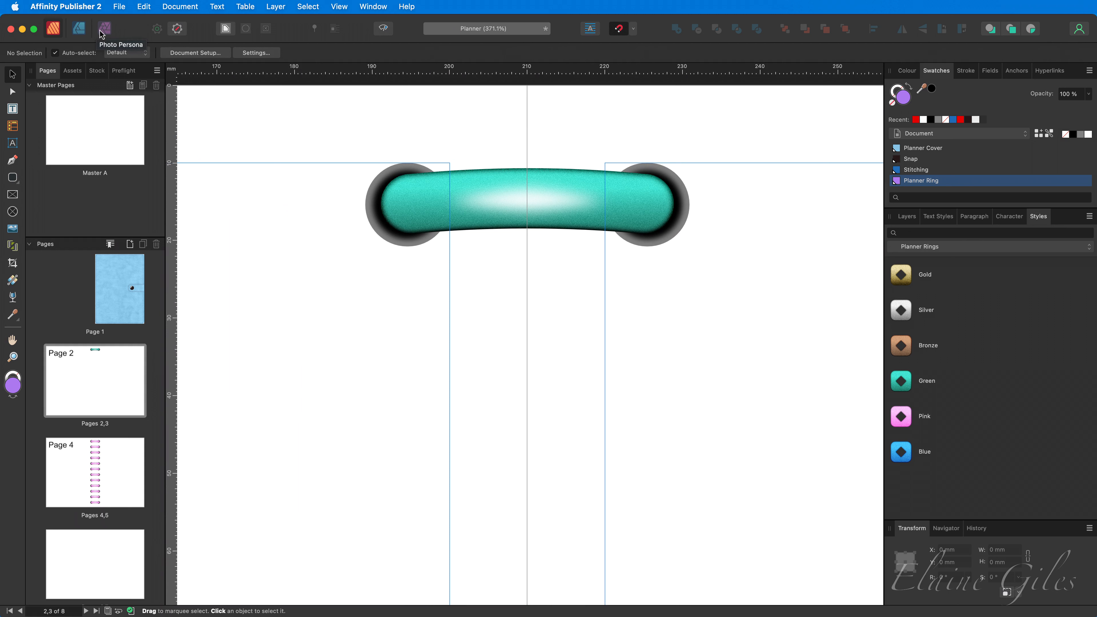
pyautogui.click(80, 31)
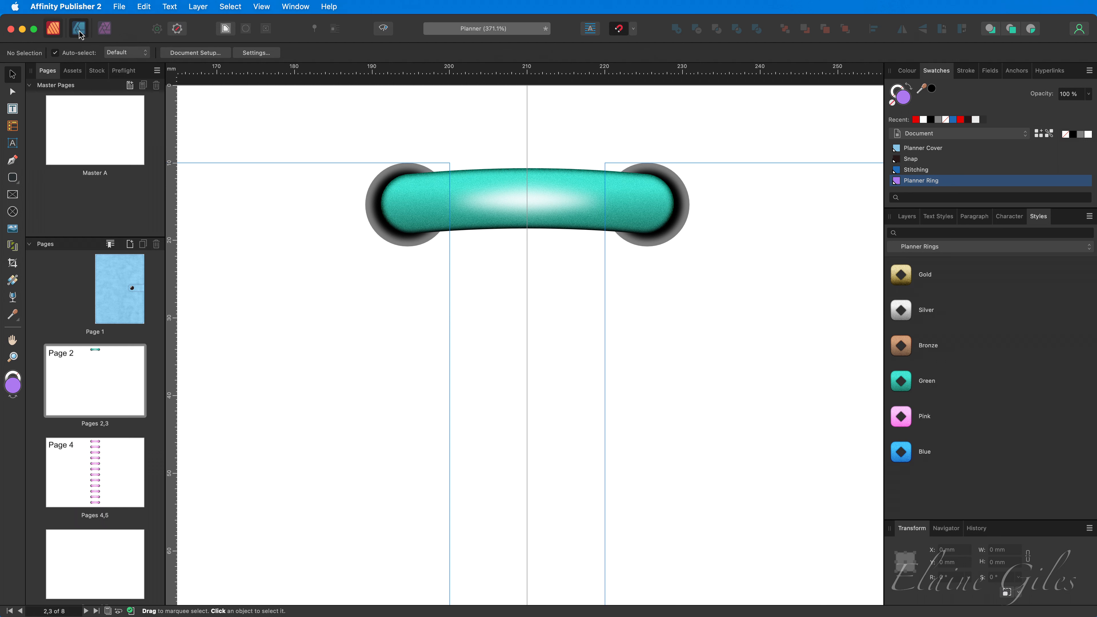
pyautogui.click(495, 186)
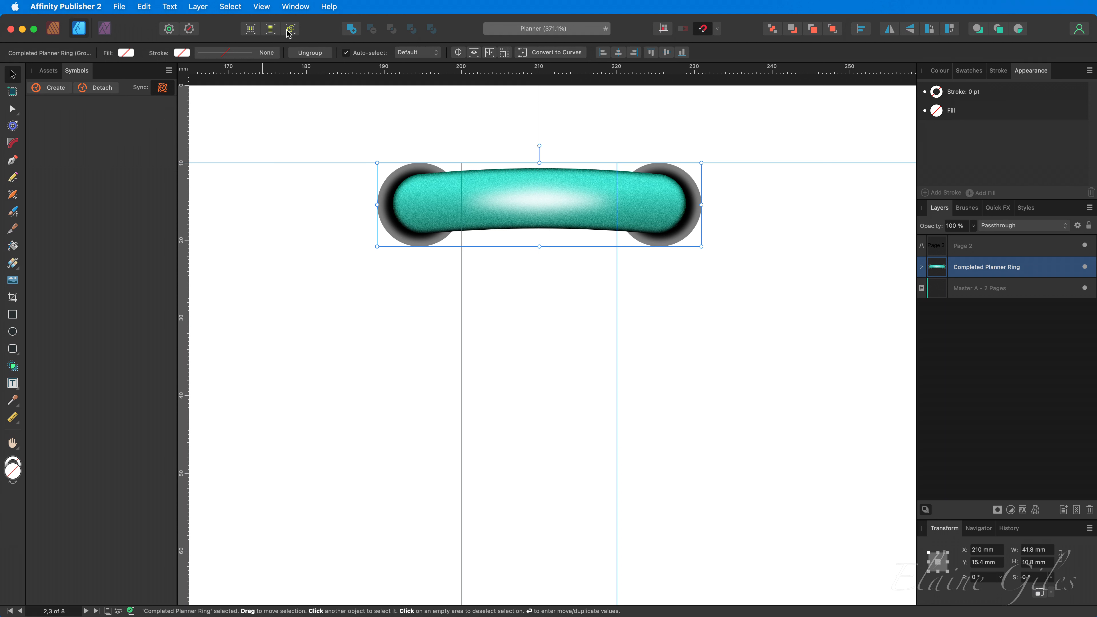
pyautogui.click(303, 6)
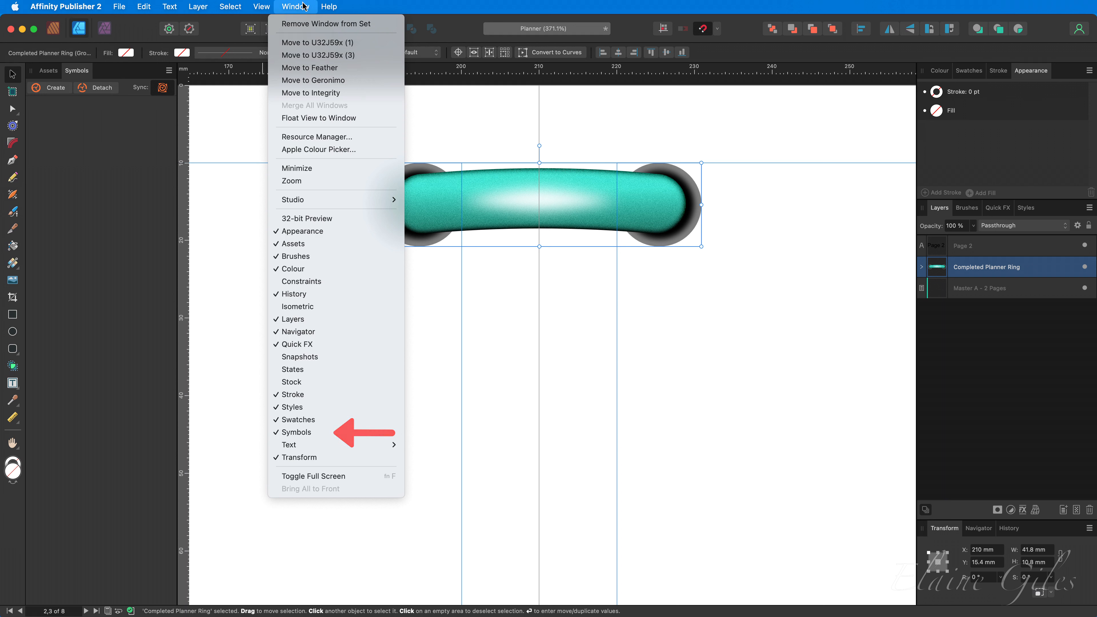
pyautogui.click(86, 144)
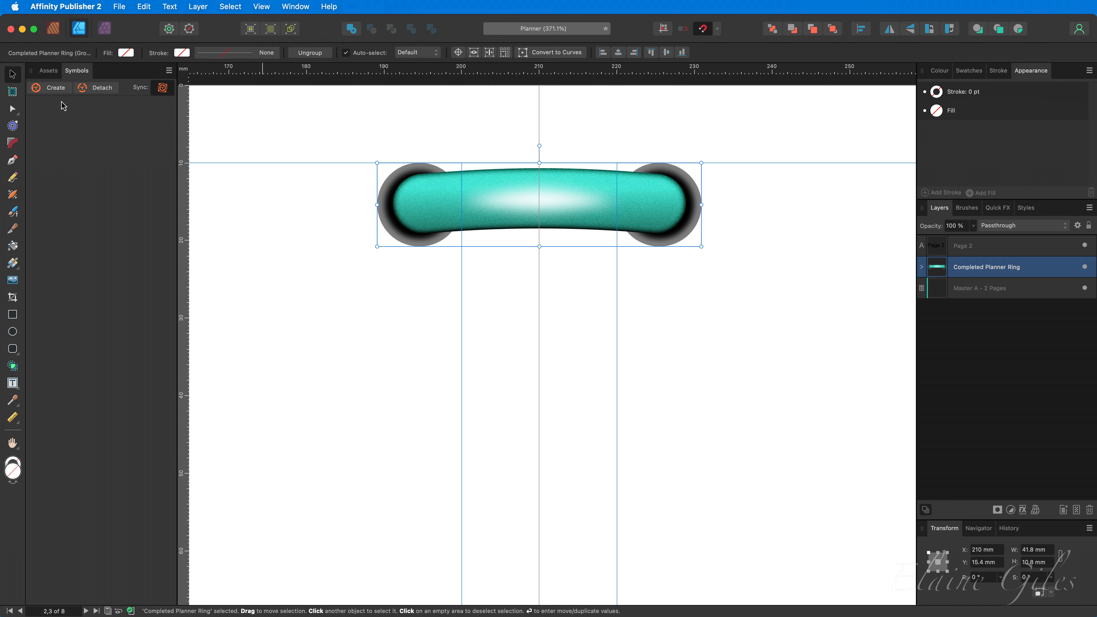
pyautogui.click(51, 87)
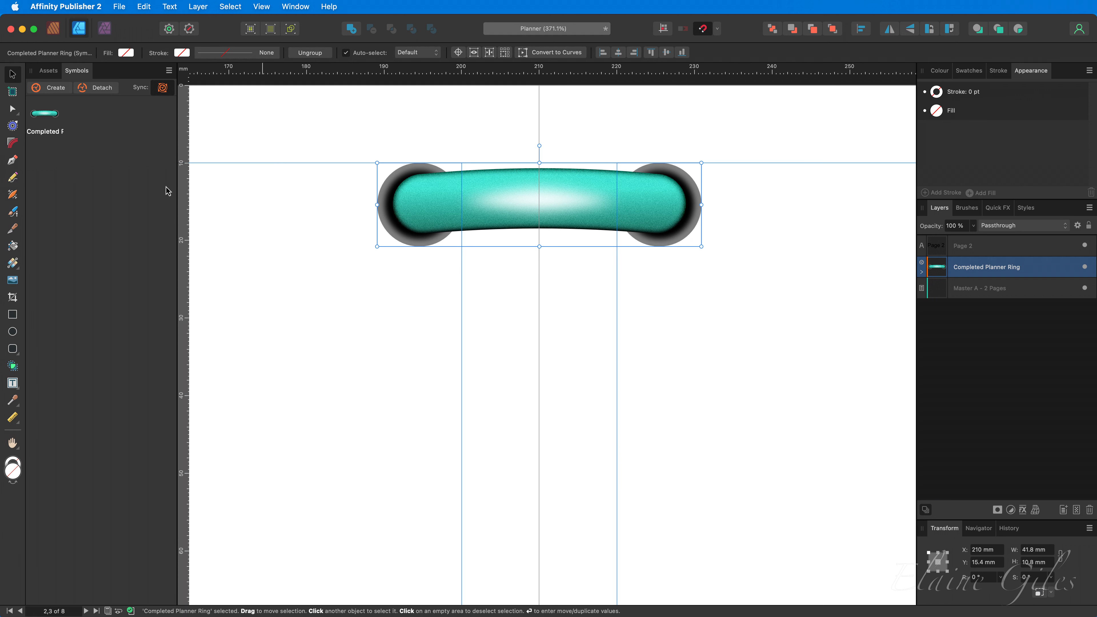
pyautogui.click(58, 32)
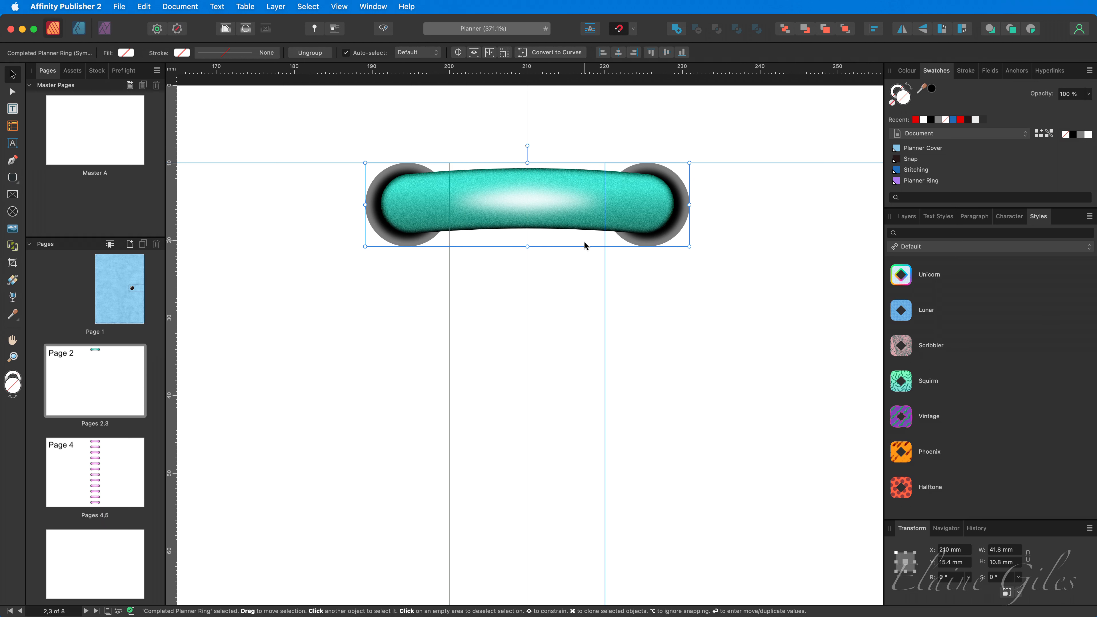
# Duplicate the ring symbol straight down to about Y 33.5 mm and repeat the duplication nine more times along the spine.
pyautogui.press('super+0')
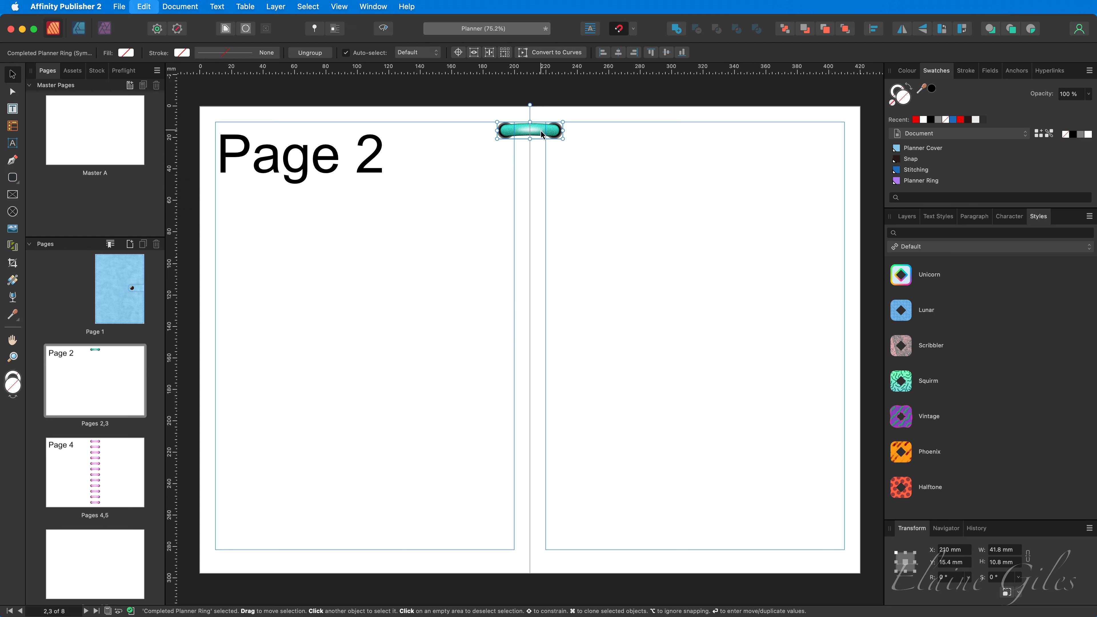
pyautogui.moveTo(543, 134); pyautogui.dragTo(542, 168)
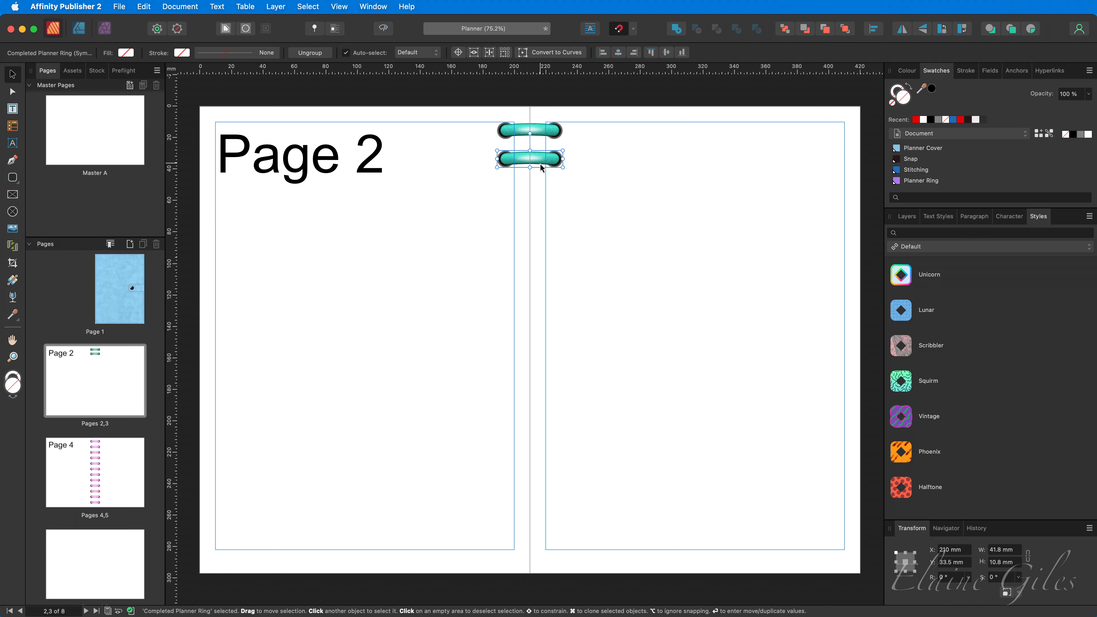
pyautogui.press('super+j')
pyautogui.press('super+j')
pyautogui.press('super+j')
pyautogui.press('super+j')
pyautogui.press('super+j')
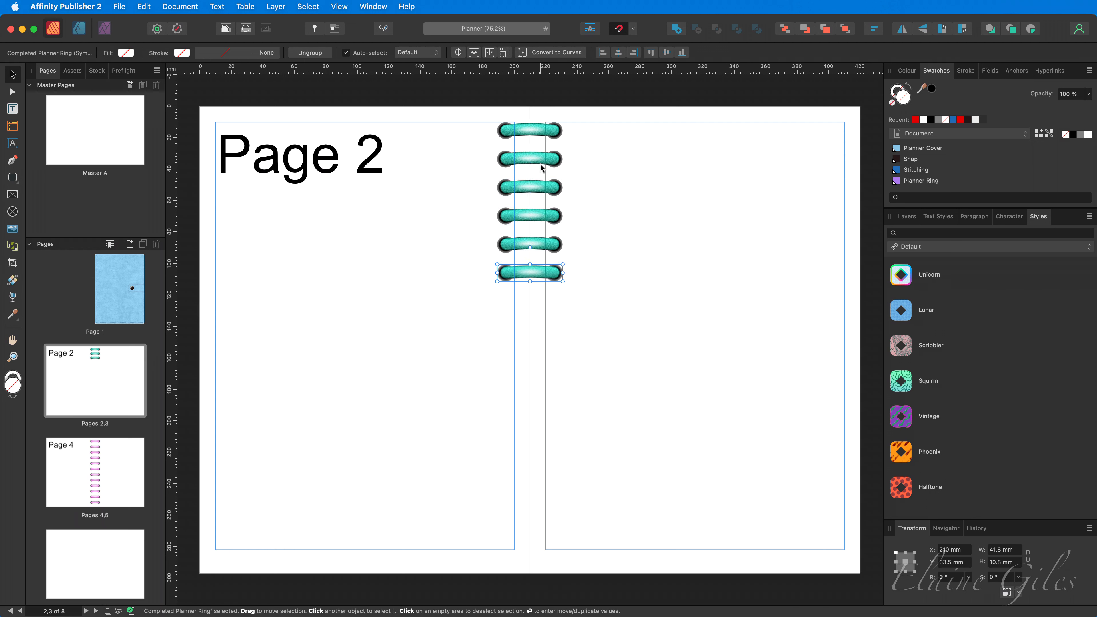
pyautogui.press('super+j')
pyautogui.press('super+j')
pyautogui.press('super+j')
pyautogui.press('super+j')
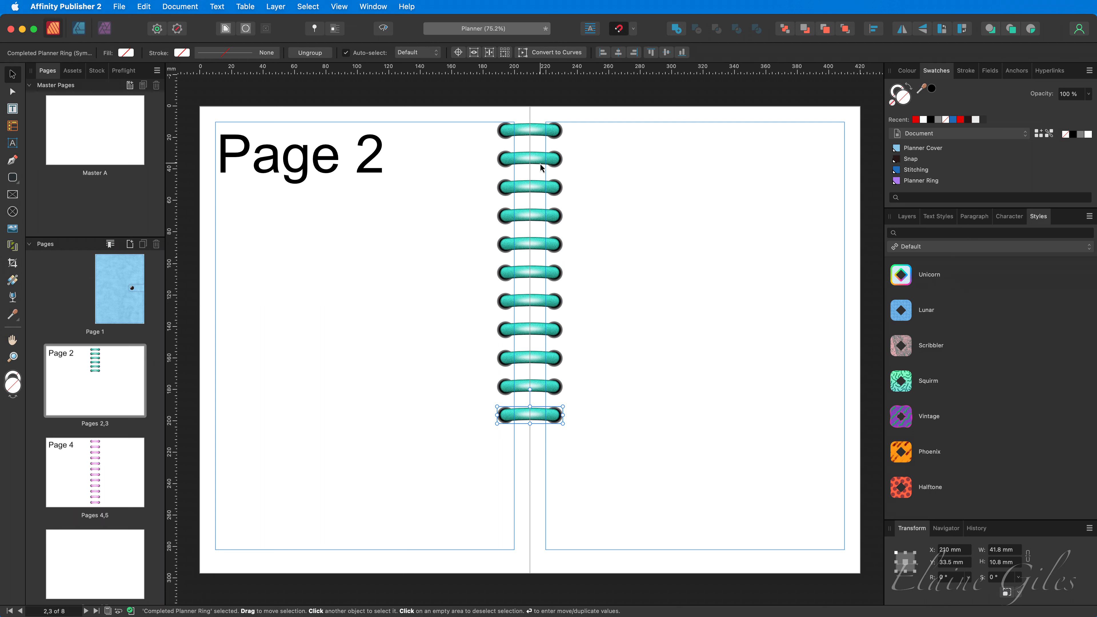
# Move the lowest ring down to the bottom margin at about Y 276.6 mm and space all the rings evenly in the vertical direction.
pyautogui.moveTo(543, 423); pyautogui.dragTo(542, 548)
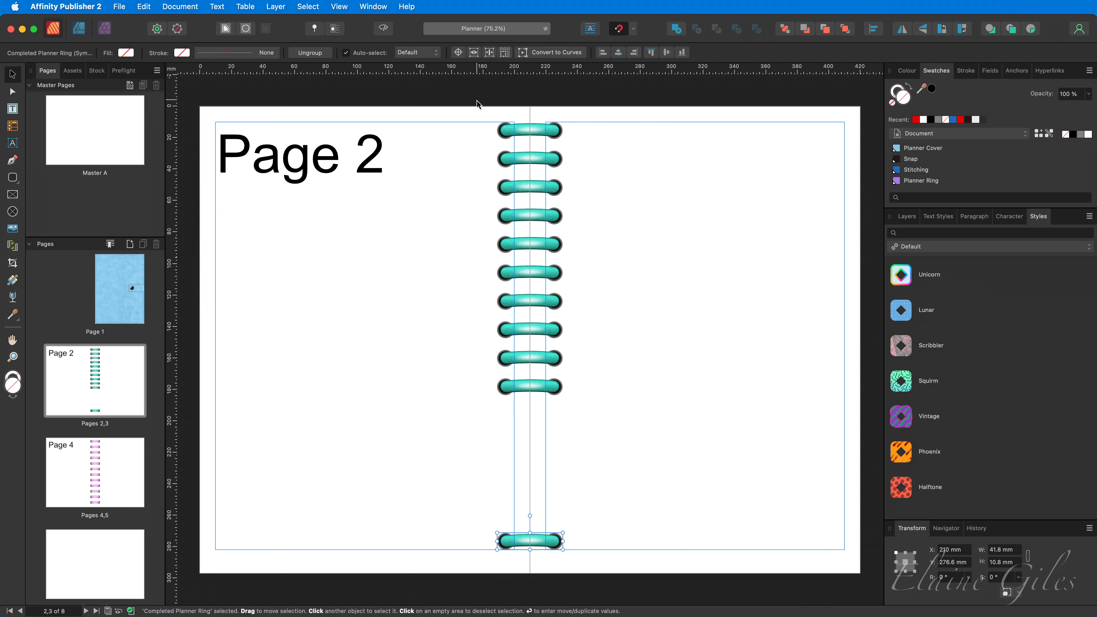
pyautogui.moveTo(477, 99); pyautogui.dragTo(587, 567)
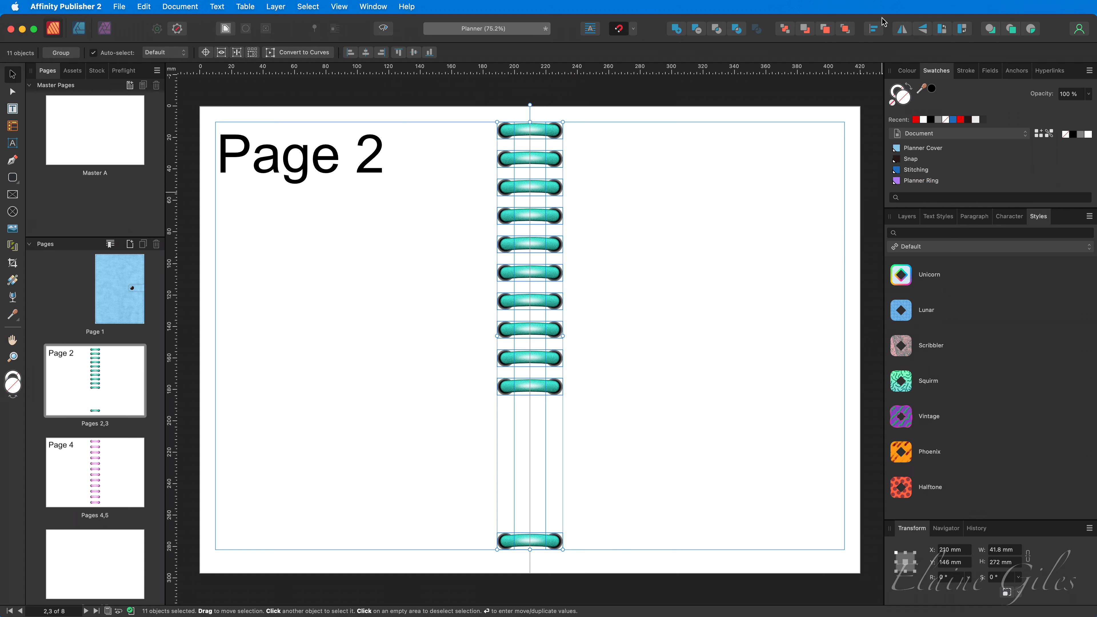
pyautogui.click(877, 29)
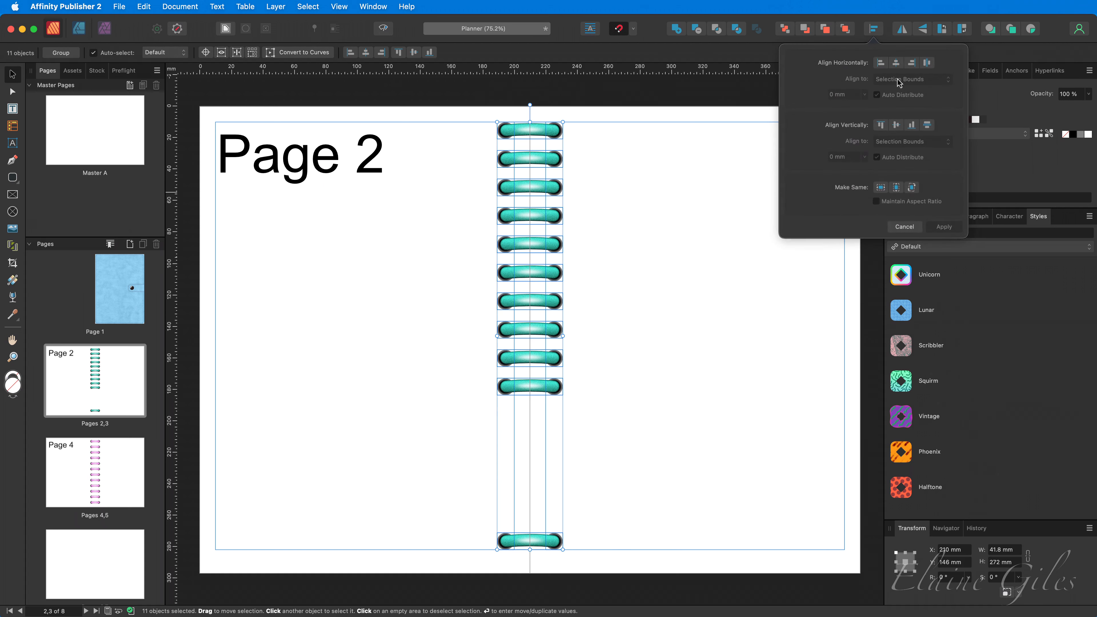
pyautogui.click(928, 126)
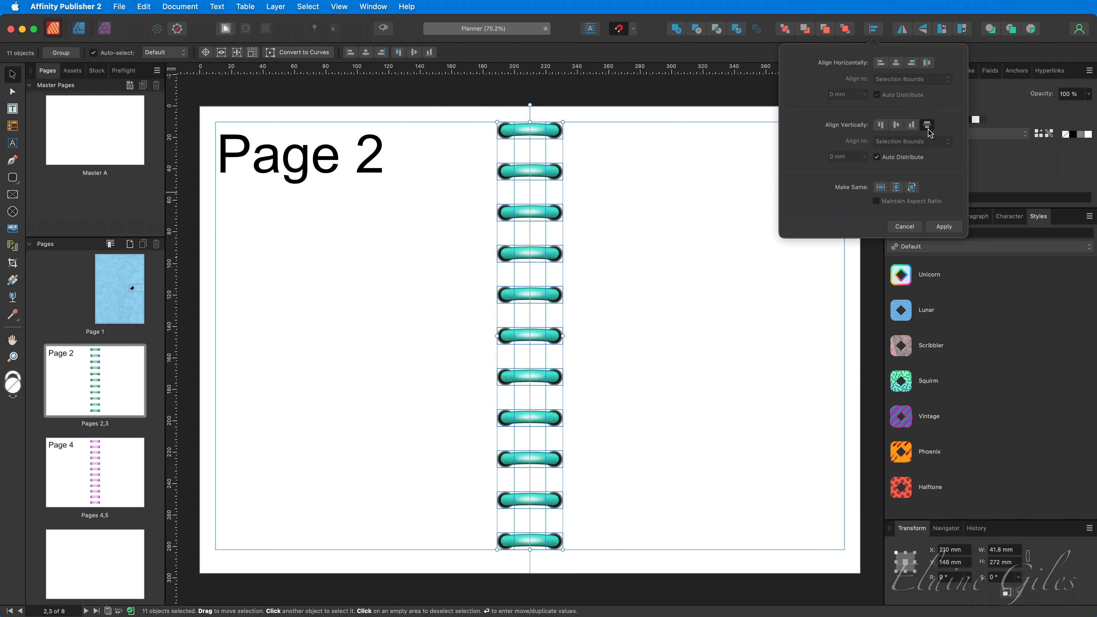
pyautogui.click(705, 348)
pyautogui.click(706, 348)
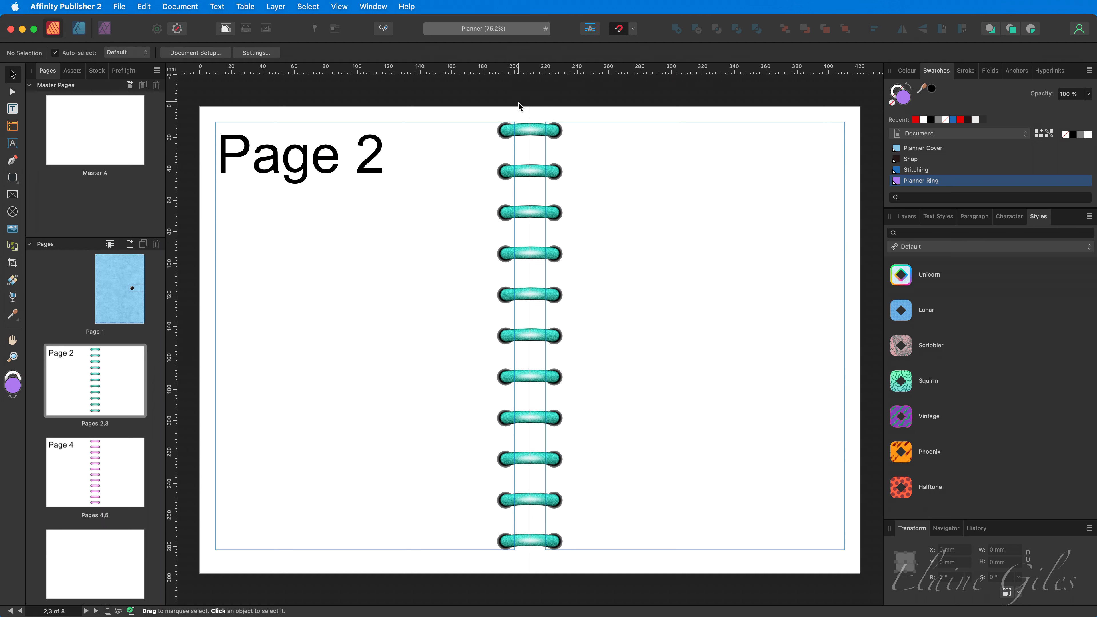
# Select the curve inside the top ring symbol and apply the Planner Rings category's Pink style, followed by the Blue style.
pyautogui.scroll(10, 537, 109)
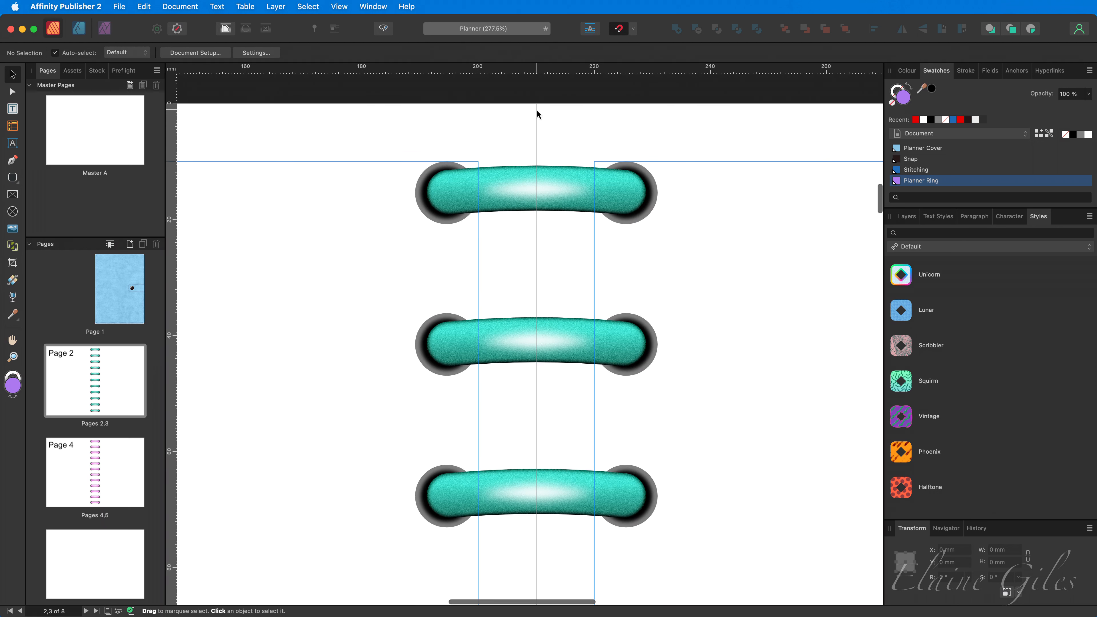
pyautogui.click(443, 193)
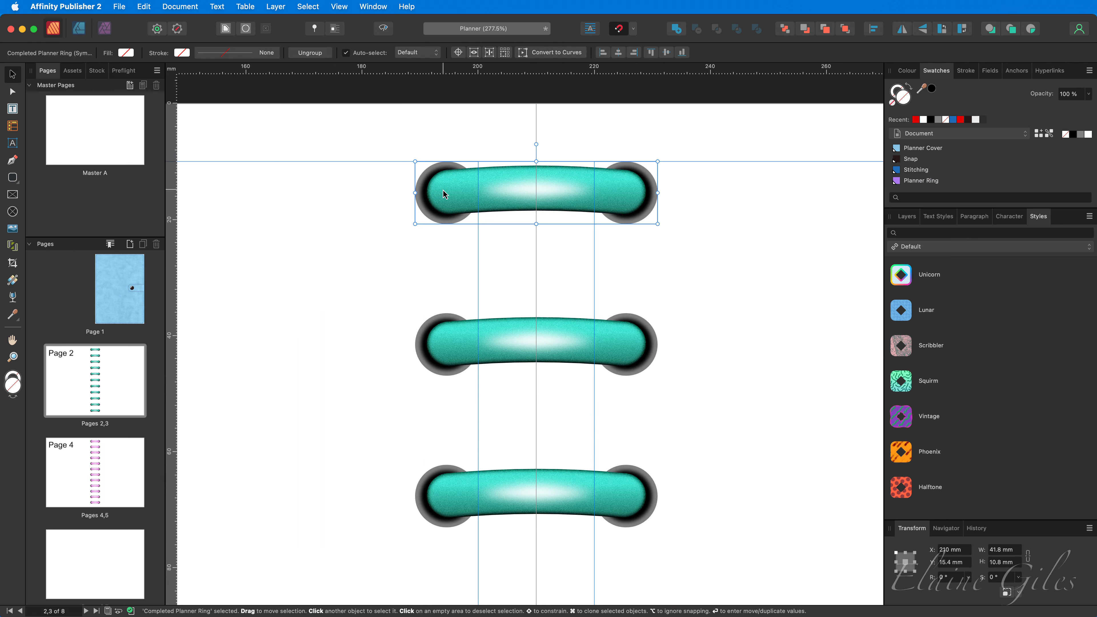
pyautogui.press('a')
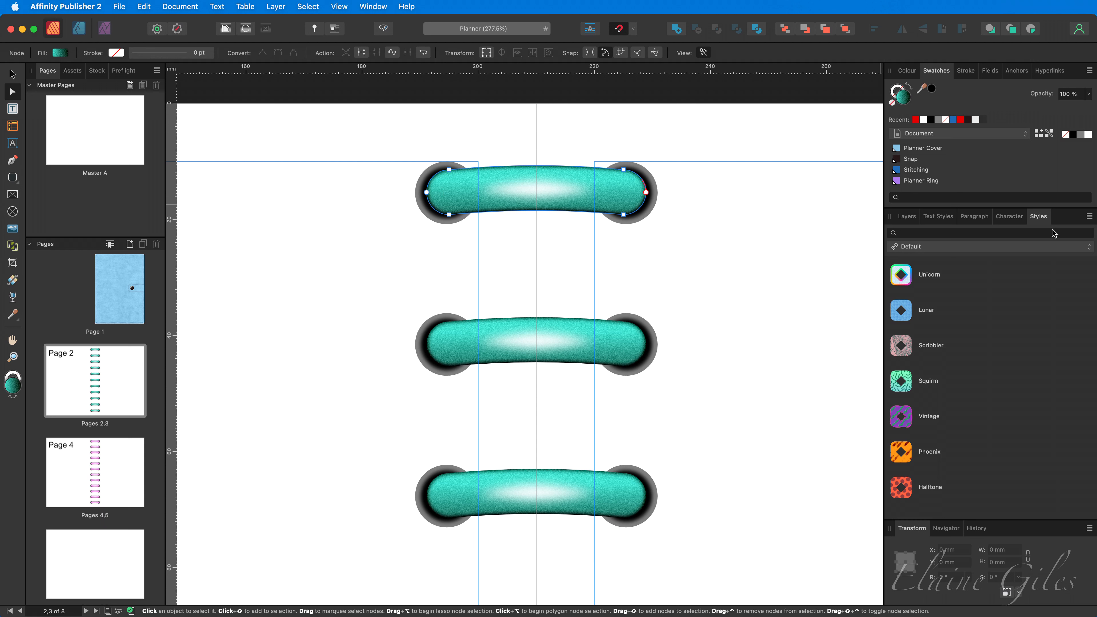
pyautogui.click(948, 246)
pyautogui.click(943, 291)
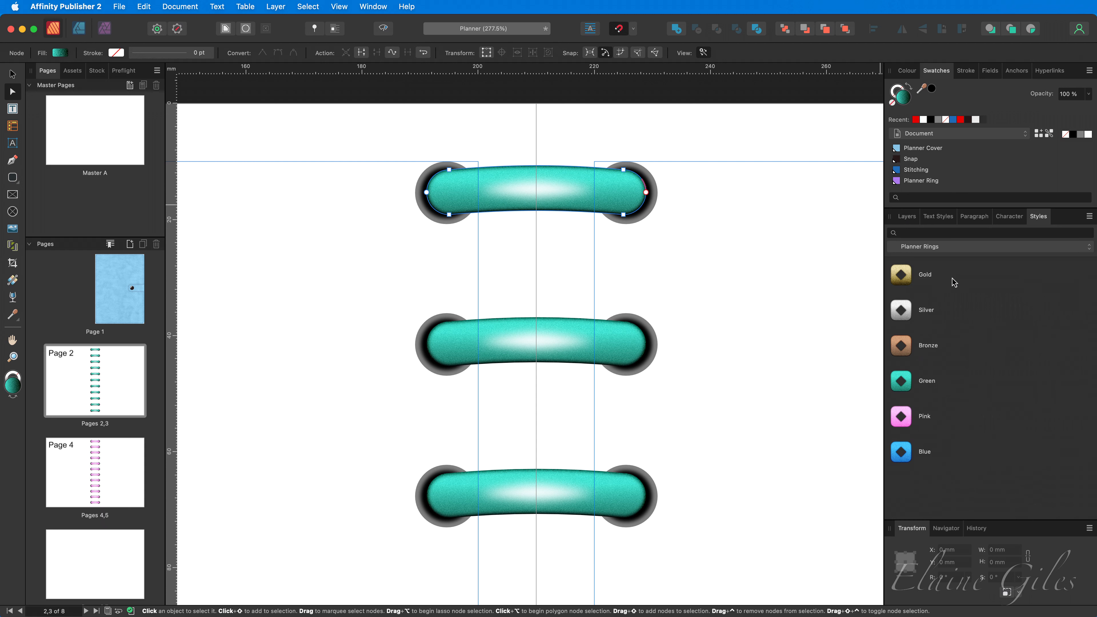
pyautogui.click(902, 421)
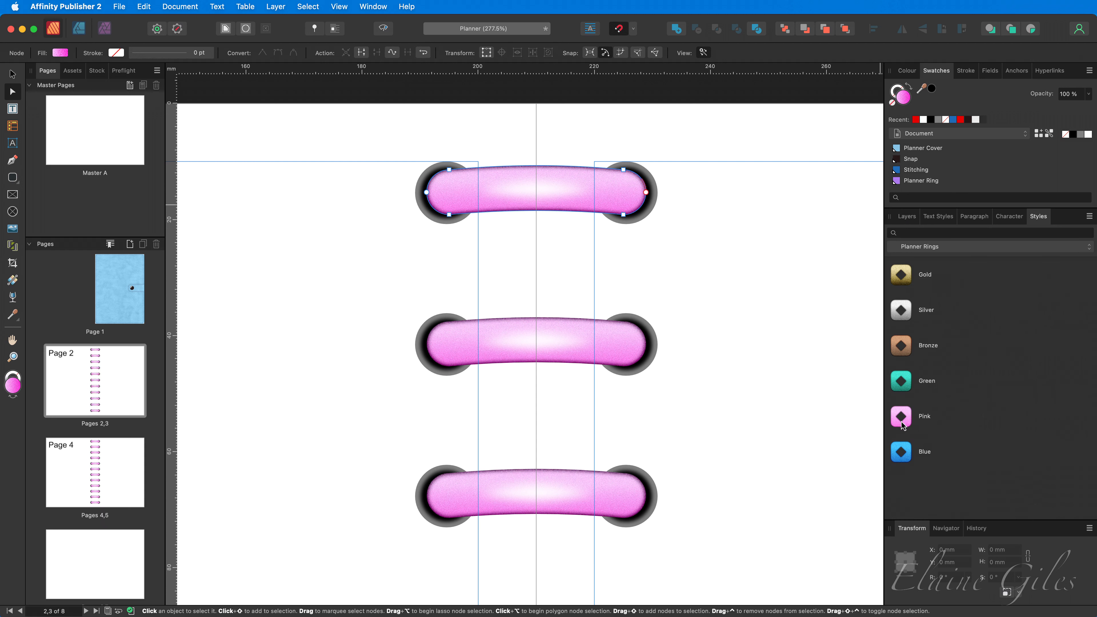
pyautogui.click(903, 452)
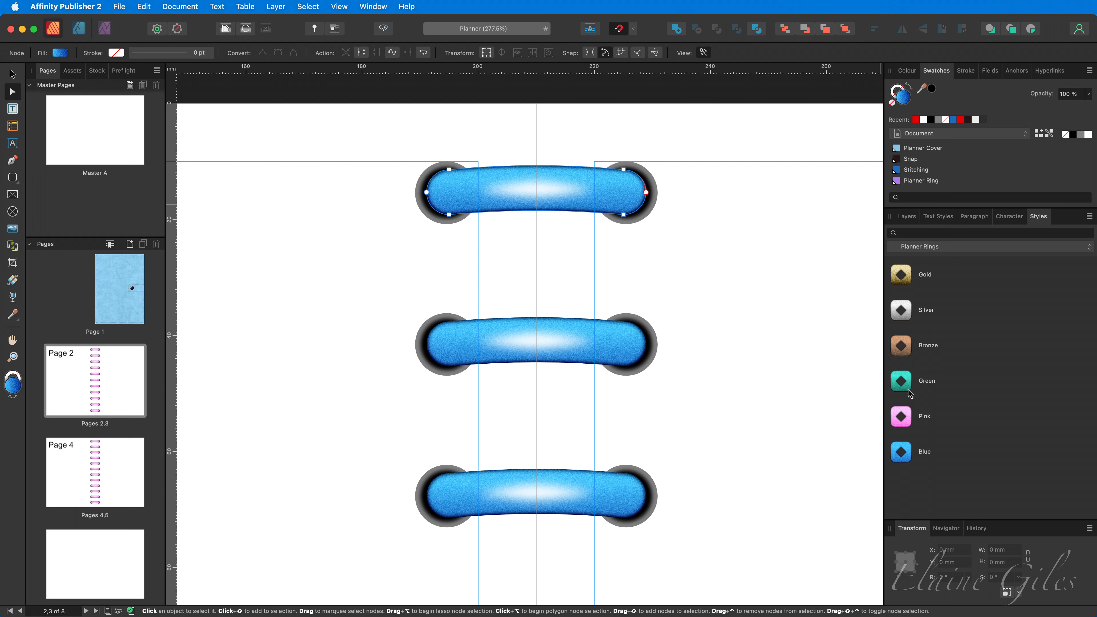
# Apply the Planner Rings category's Gold style to the curve inside the top ring symbol.
pyautogui.click(909, 281)
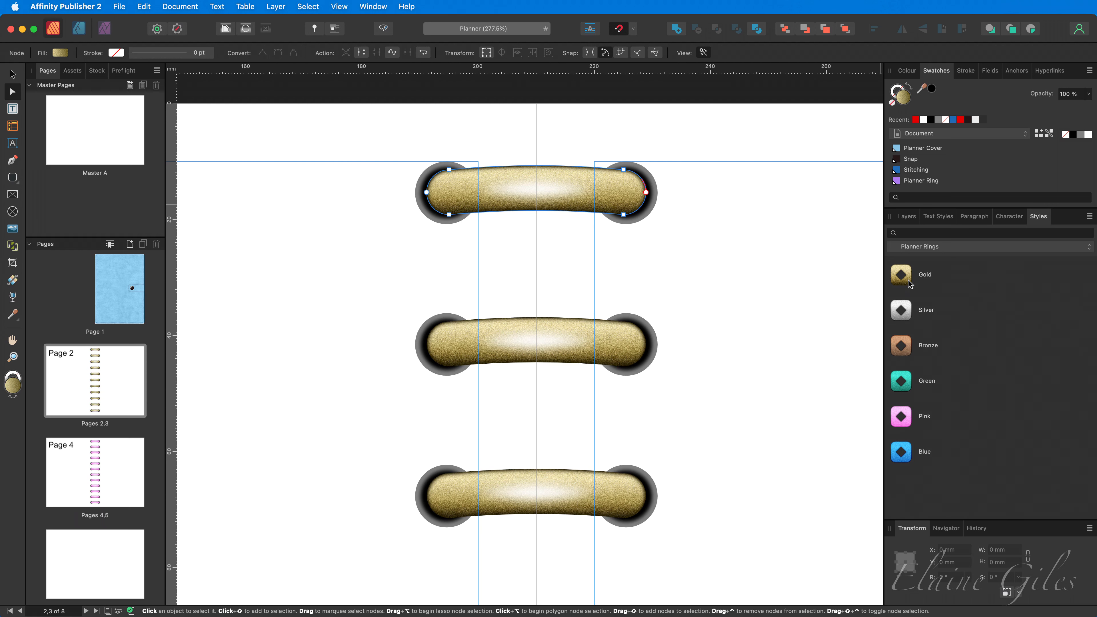
# Flatten the top symbol's Planner Ring and Highlight together to about 4.1 mm high and duplicate both below at about Y 17.8 mm.
pyautogui.click(907, 216)
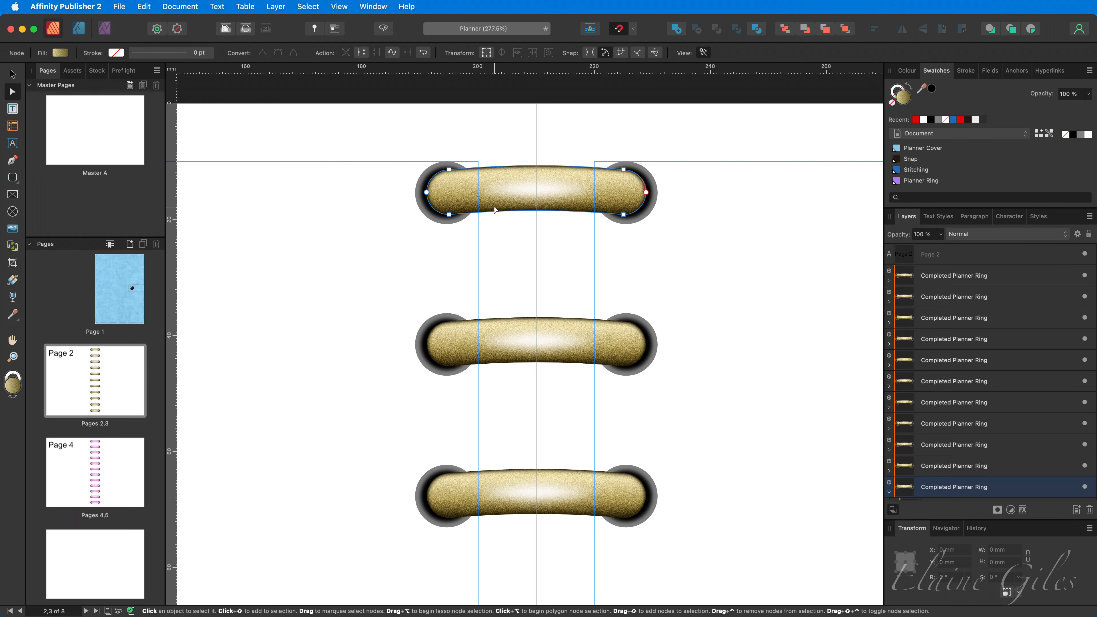
pyautogui.press('v')
pyautogui.scroll(-4, 927, 392)
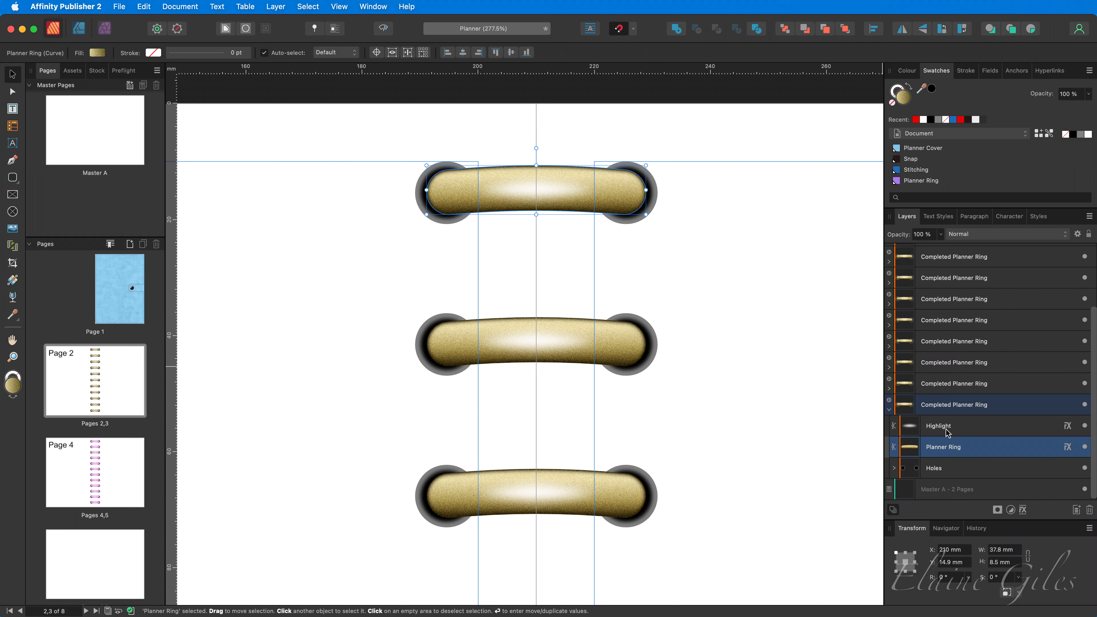
pyautogui.keyDown('shift'); pyautogui.click(951, 430); pyautogui.keyUp('shift')
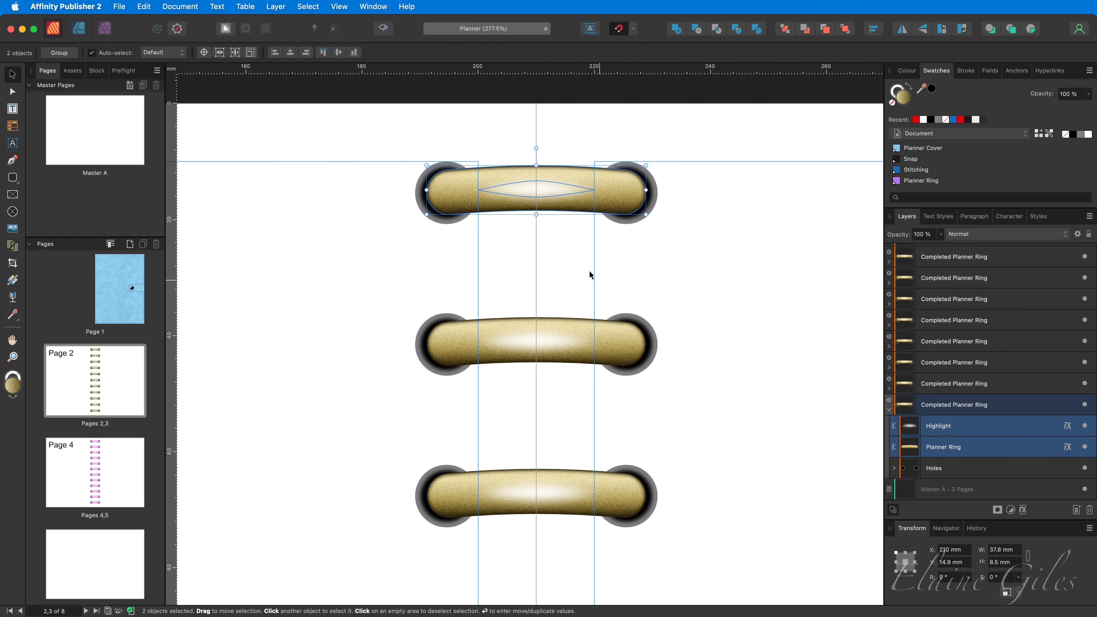
pyautogui.moveTo(535, 215); pyautogui.dragTo(540, 190)
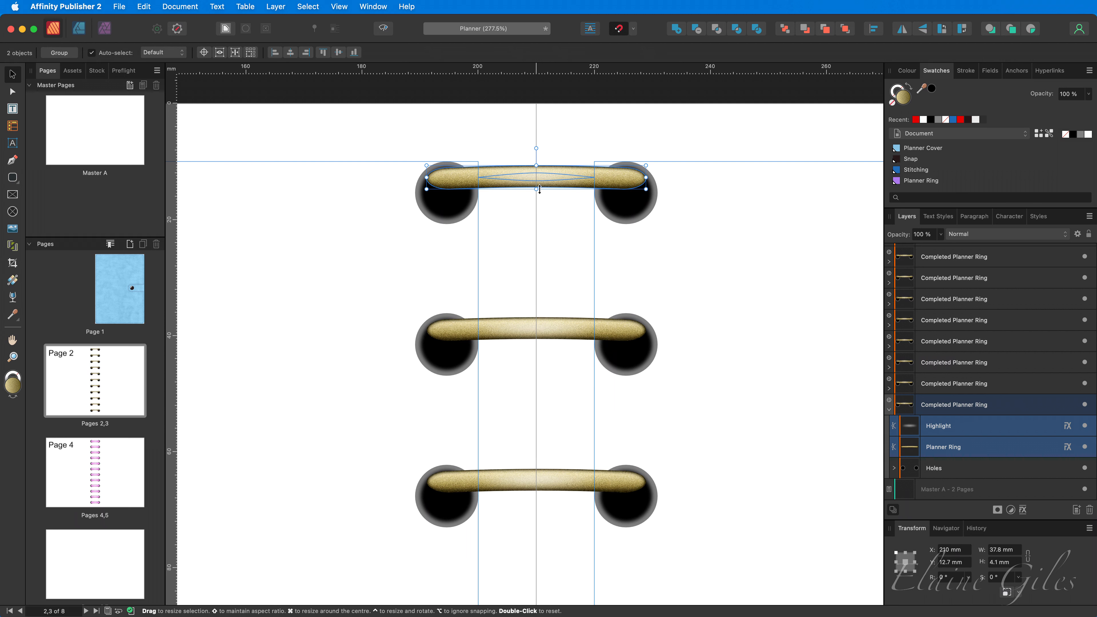
pyautogui.moveTo(612, 179); pyautogui.dragTo(615, 209)
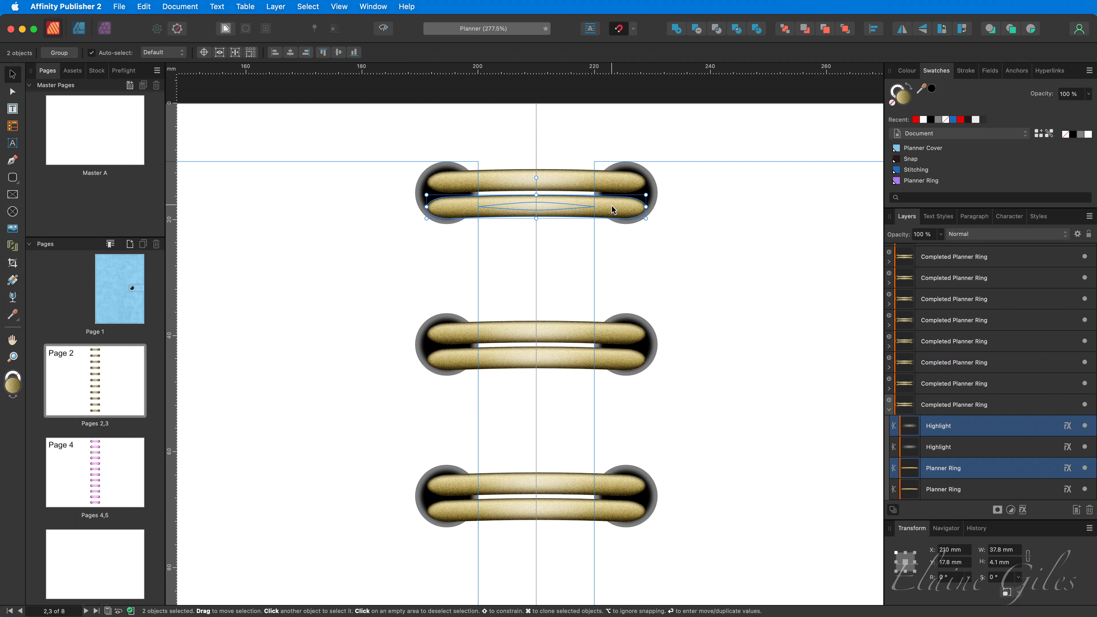
# Stretch both Hole groups of the top ring symbol downwards to a height of about 12.7 mm.
pyautogui.click(435, 167)
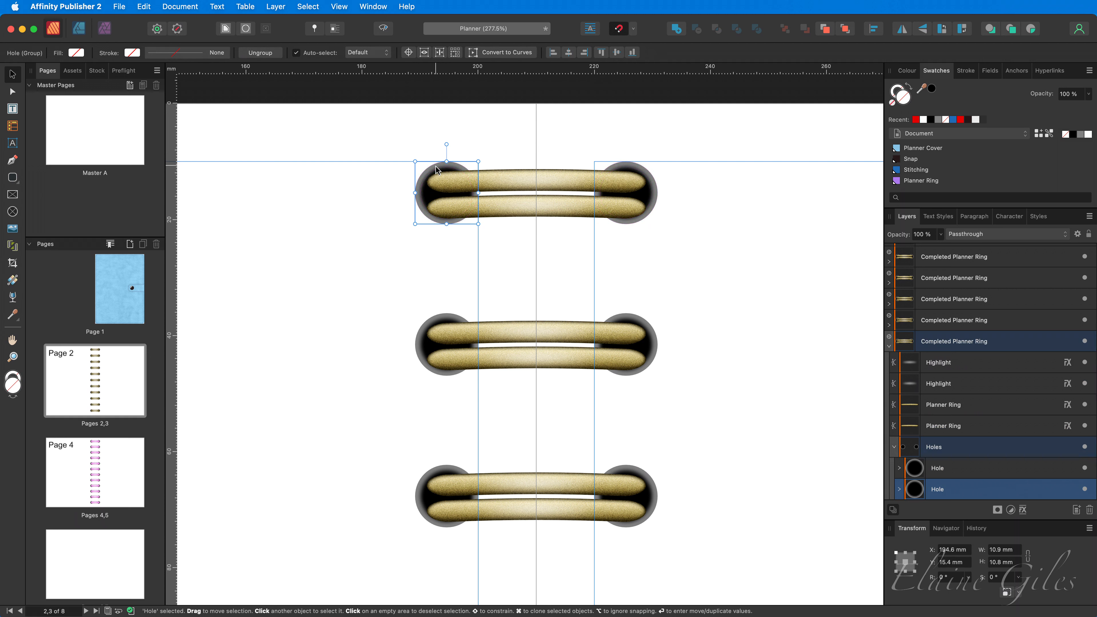
pyautogui.moveTo(448, 227); pyautogui.dragTo(450, 236)
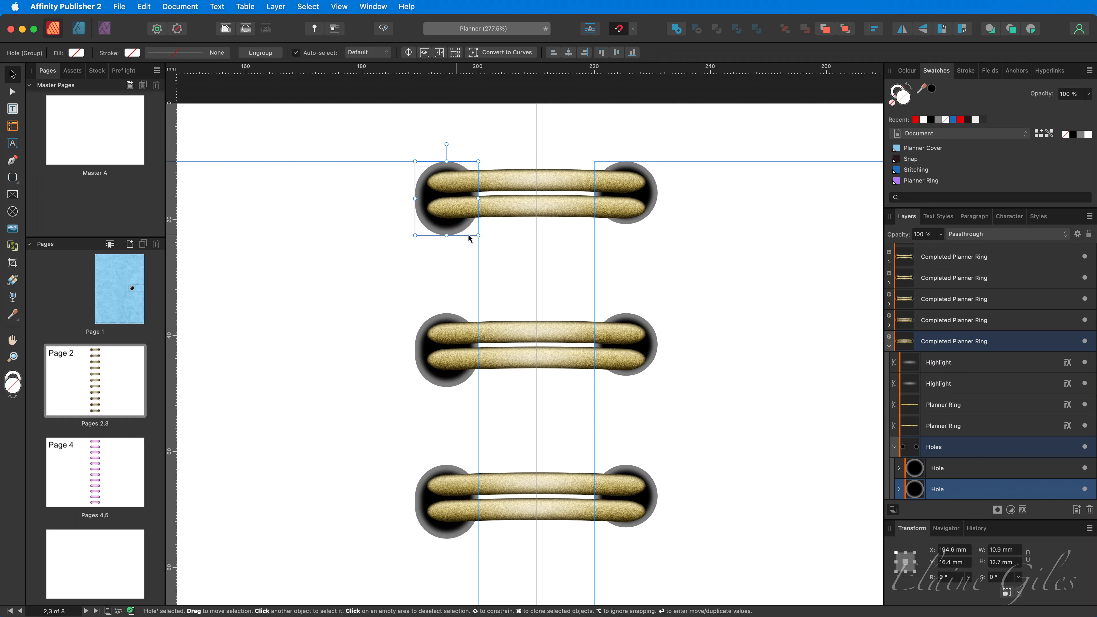
pyautogui.click(652, 210)
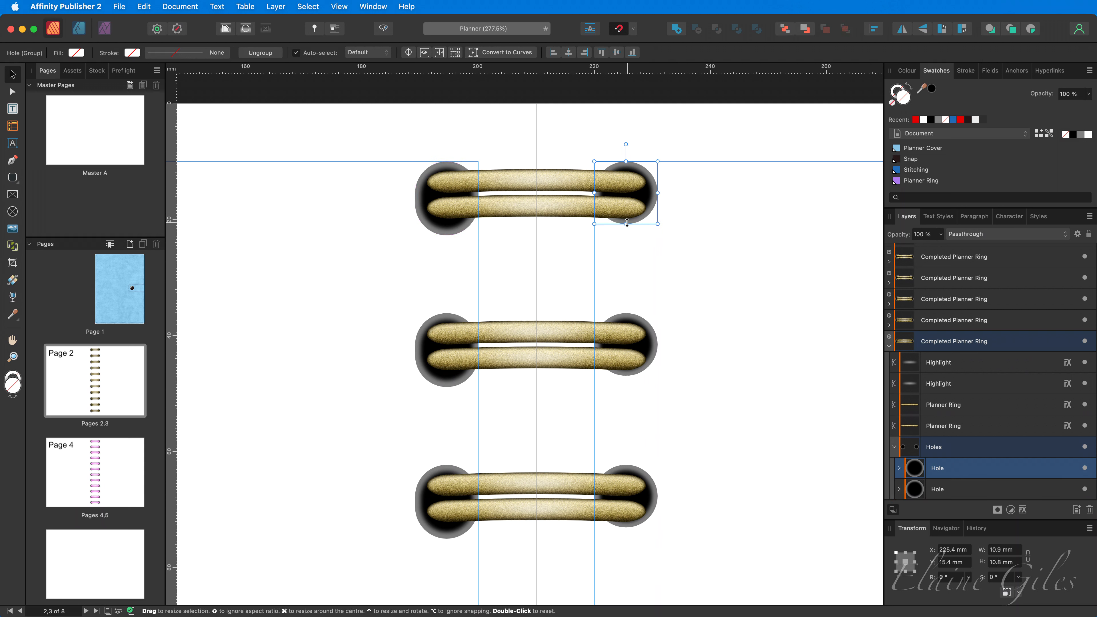
pyautogui.moveTo(626, 224); pyautogui.dragTo(627, 233)
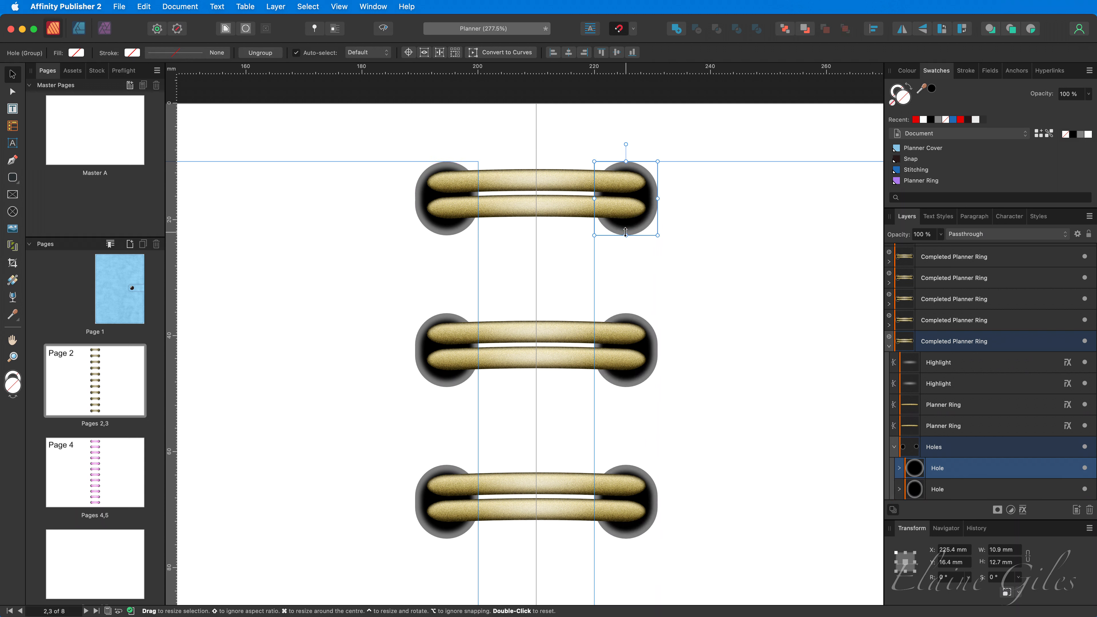
# Select both Planner Ring curves and both Highlights in the top symbol and move them down to about Y 16.2 mm.
pyautogui.click(509, 179)
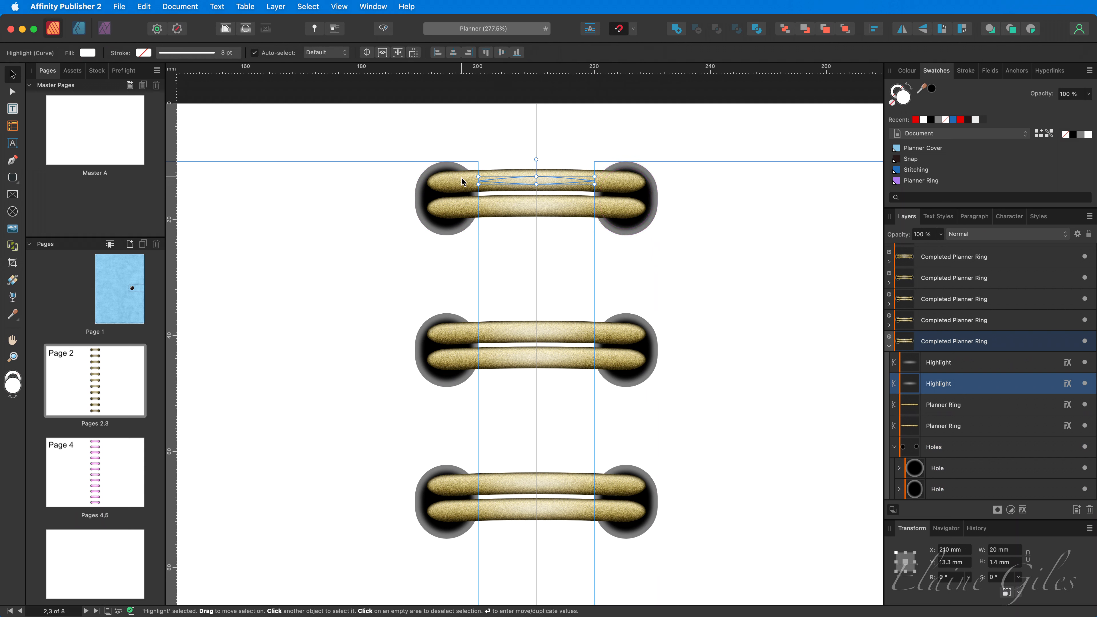
pyautogui.click(463, 185)
pyautogui.keyDown('shift'); pyautogui.click(968, 368); pyautogui.keyUp('shift')
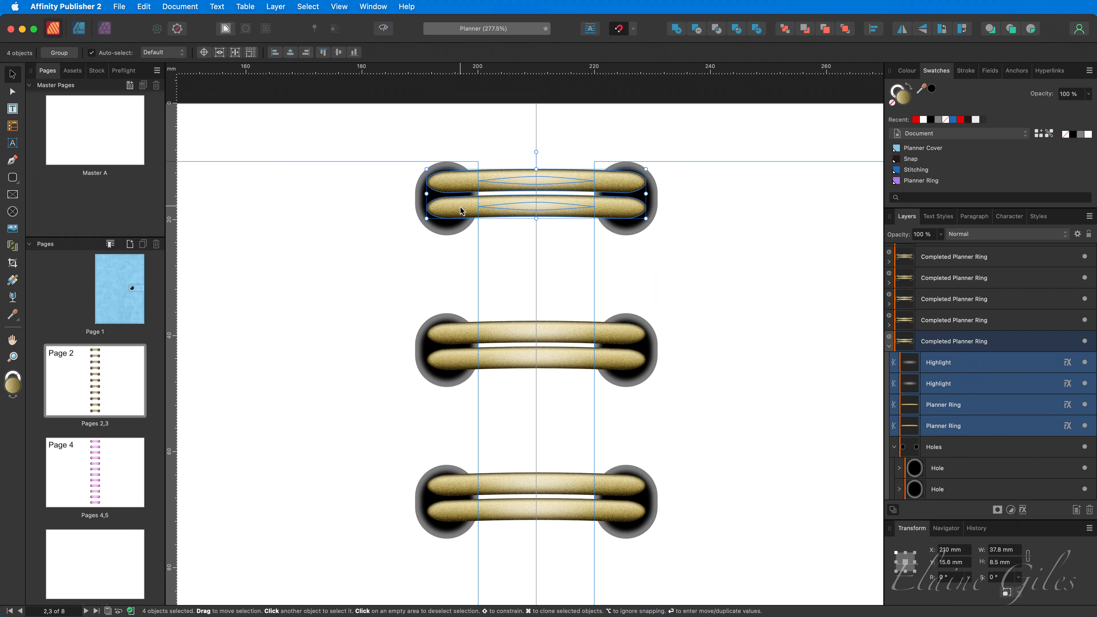
pyautogui.moveTo(462, 206); pyautogui.dragTo(461, 210)
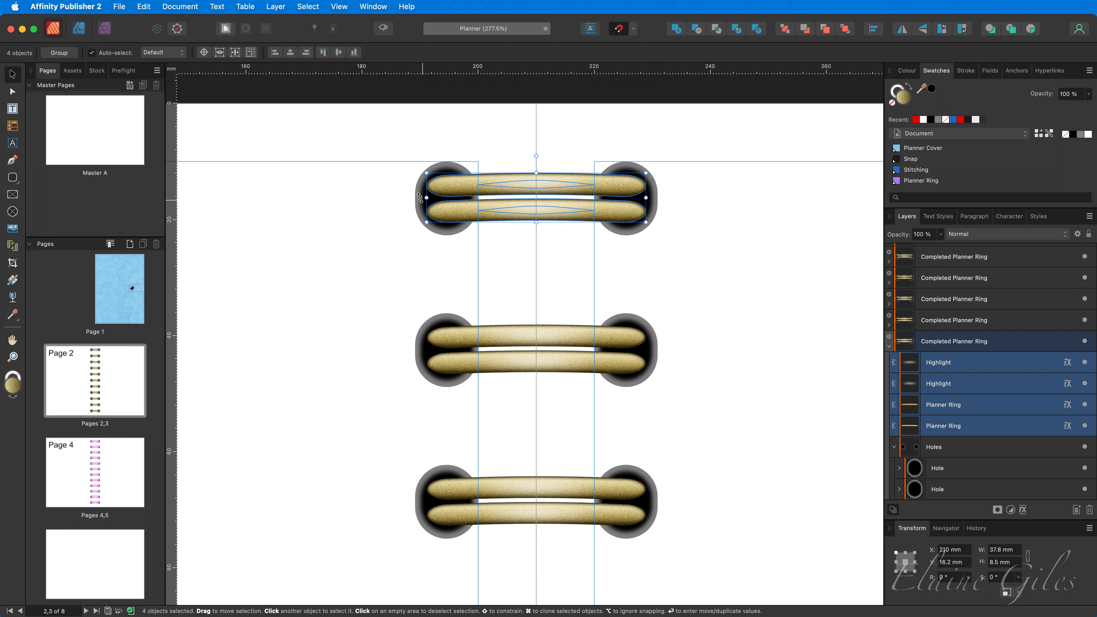
# Reduce the corner radius of the left hole's grey outer rounded rectangle in the top symbol to 31%.
pyautogui.click(419, 198)
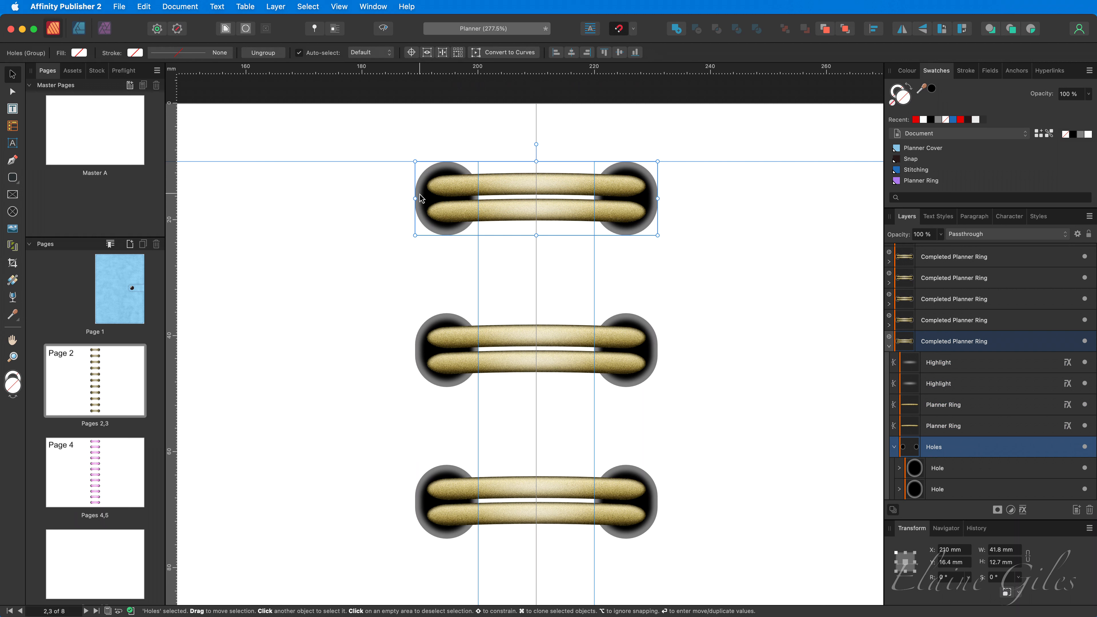
pyautogui.doubleClick(420, 194)
pyautogui.doubleClick(423, 196)
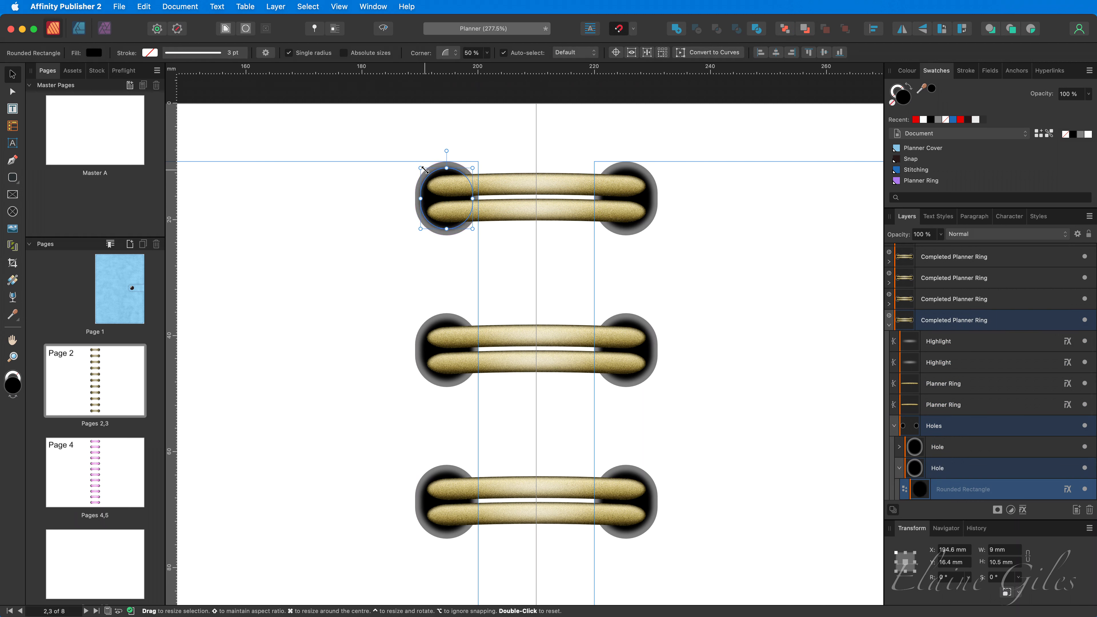
pyautogui.click(434, 165)
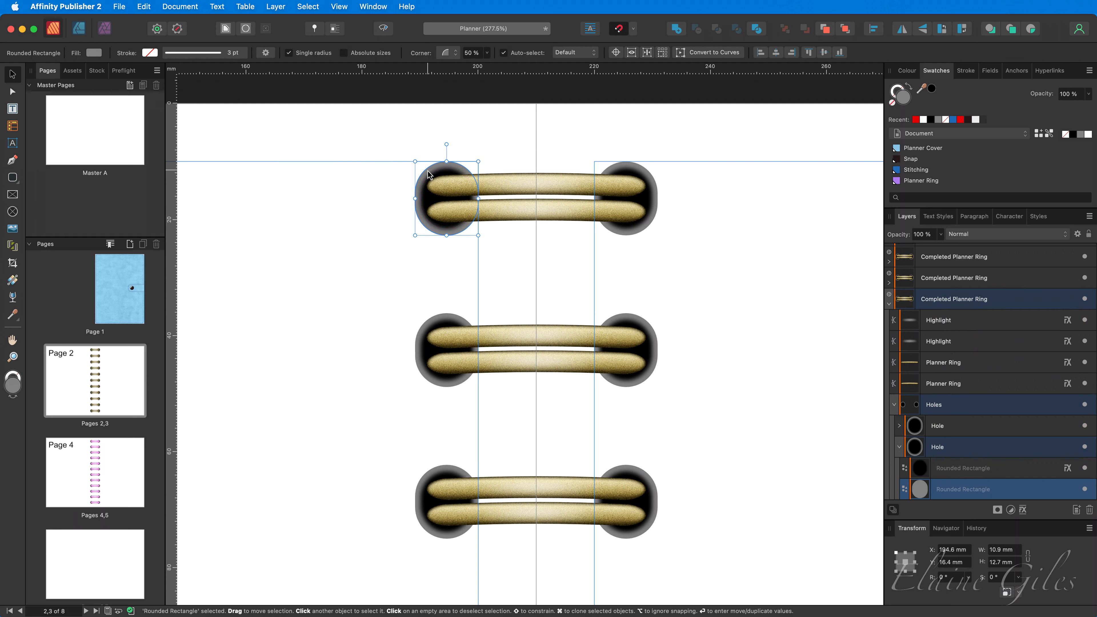
pyautogui.press('a')
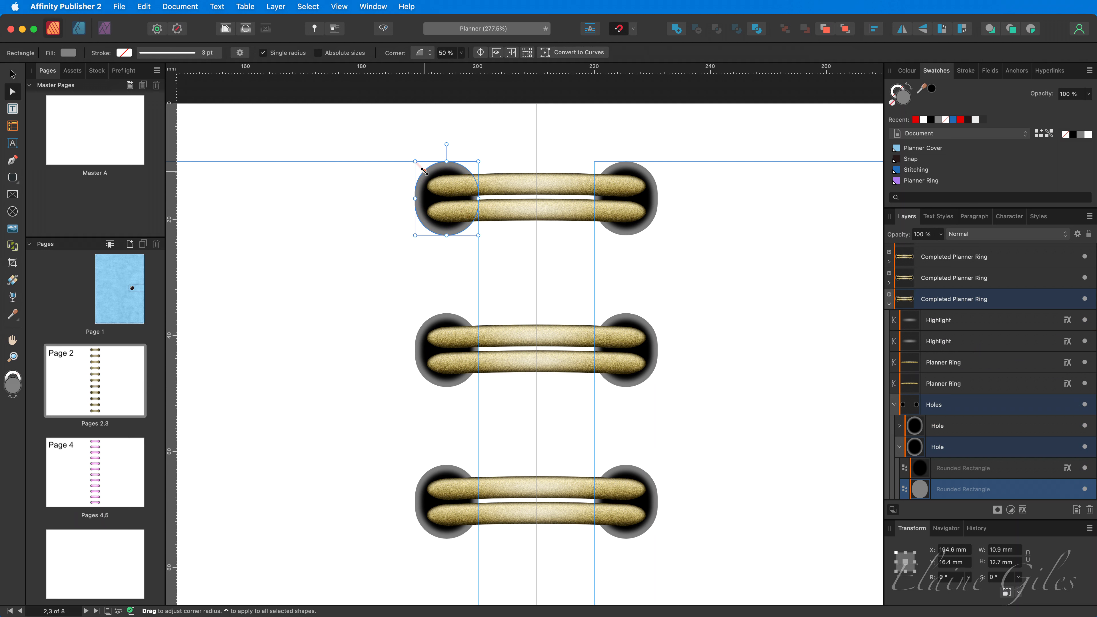
pyautogui.moveTo(424, 171); pyautogui.dragTo(420, 166)
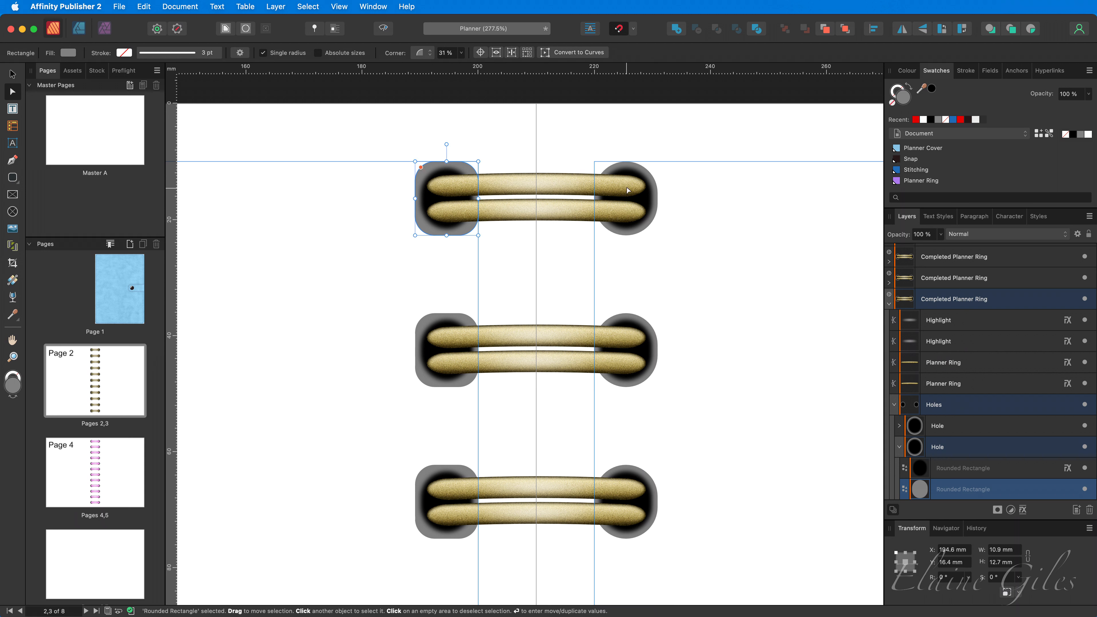
# Reduce the corner radius of the right hole's grey outer rounded rectangle to 31% and clear the selection.
pyautogui.click(653, 184)
pyautogui.press('v')
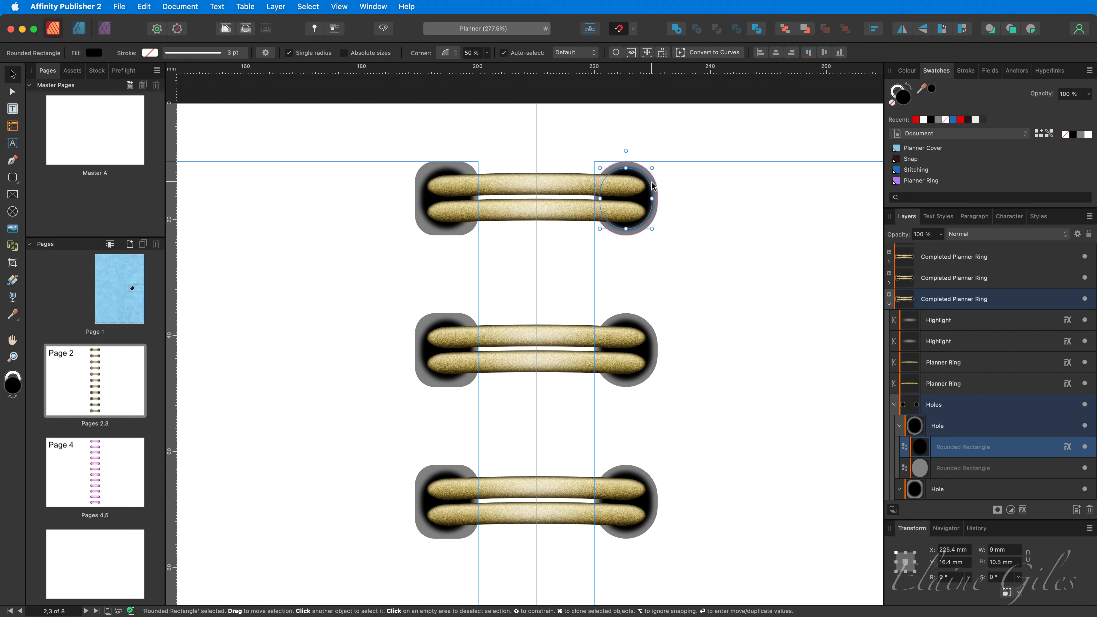
pyautogui.click(654, 185)
pyautogui.press('a')
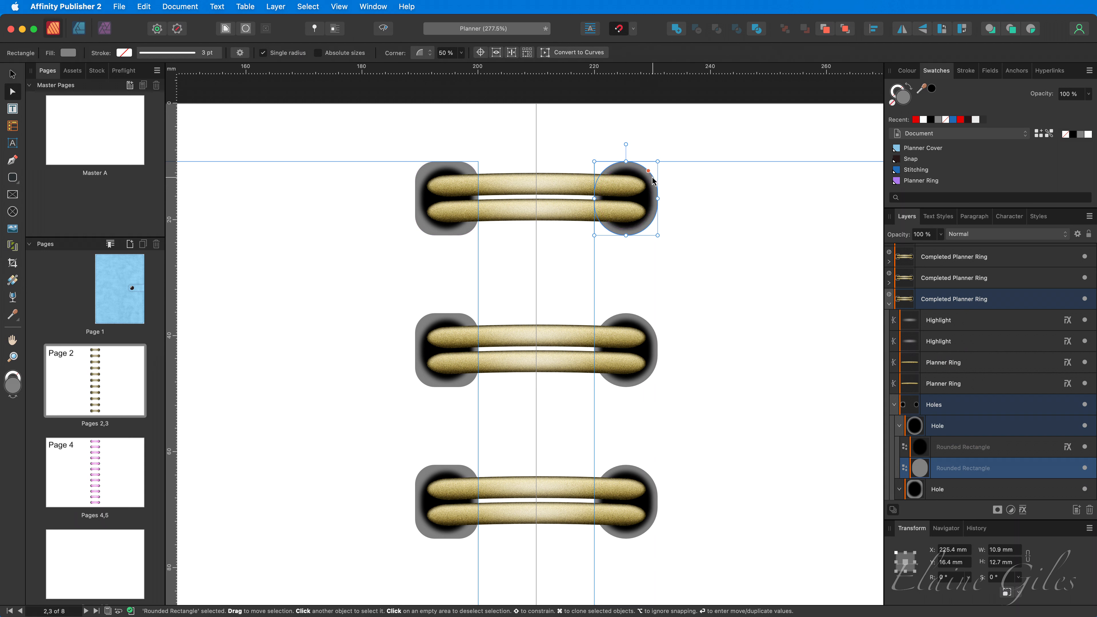
pyautogui.moveTo(645, 171); pyautogui.dragTo(651, 166)
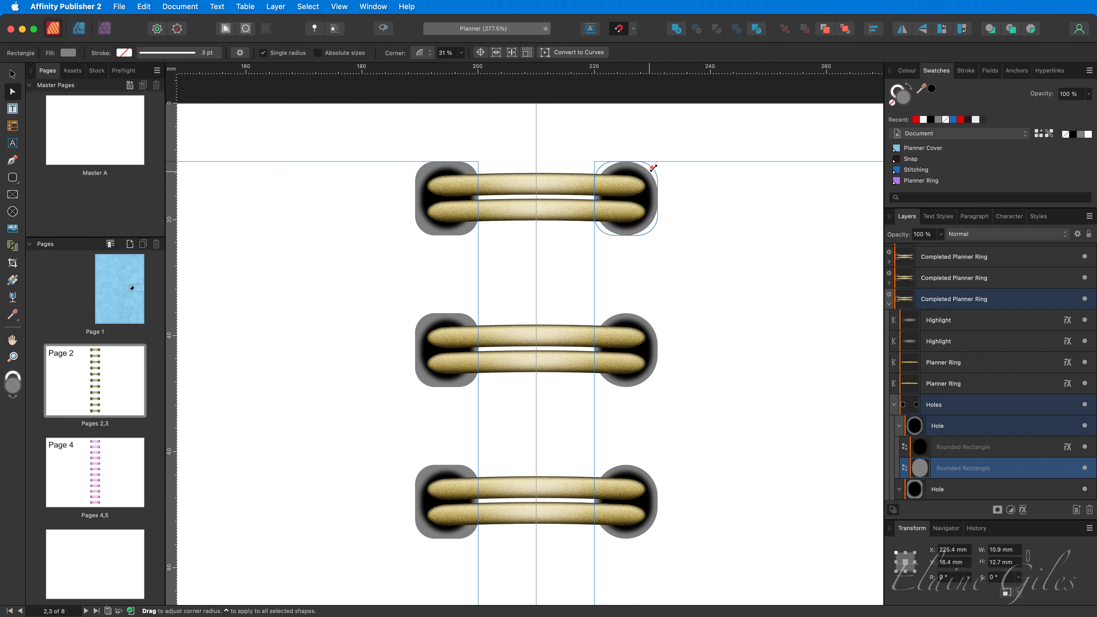
pyautogui.click(721, 278)
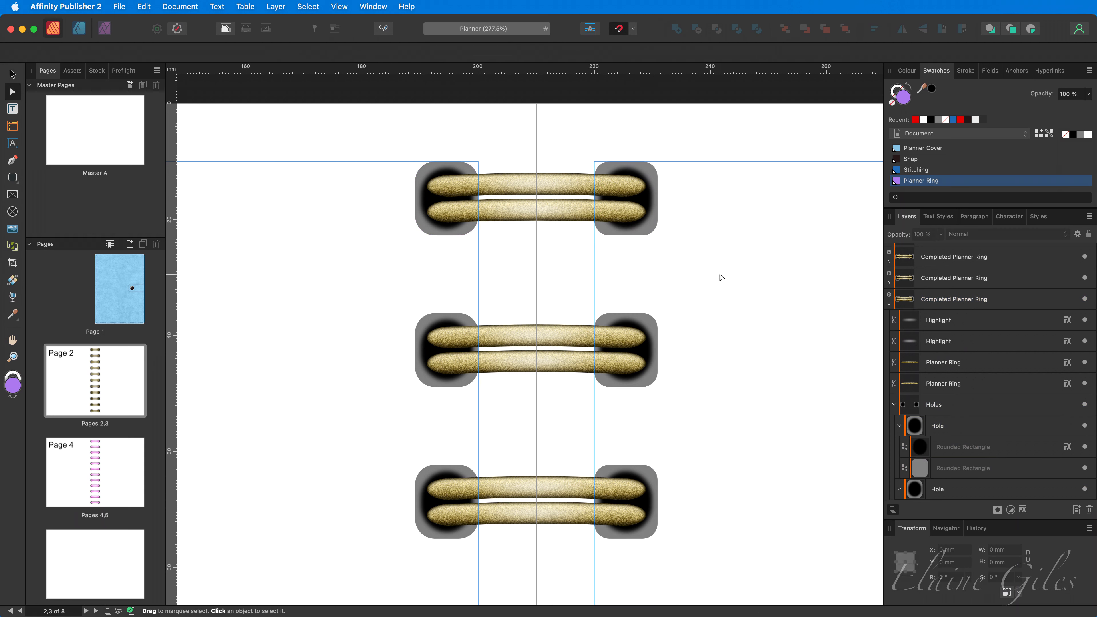
# Fit the whole spread in view, compare it with the rings on pages 4,5, and return to pages 2,3.
pyautogui.press('super+0')
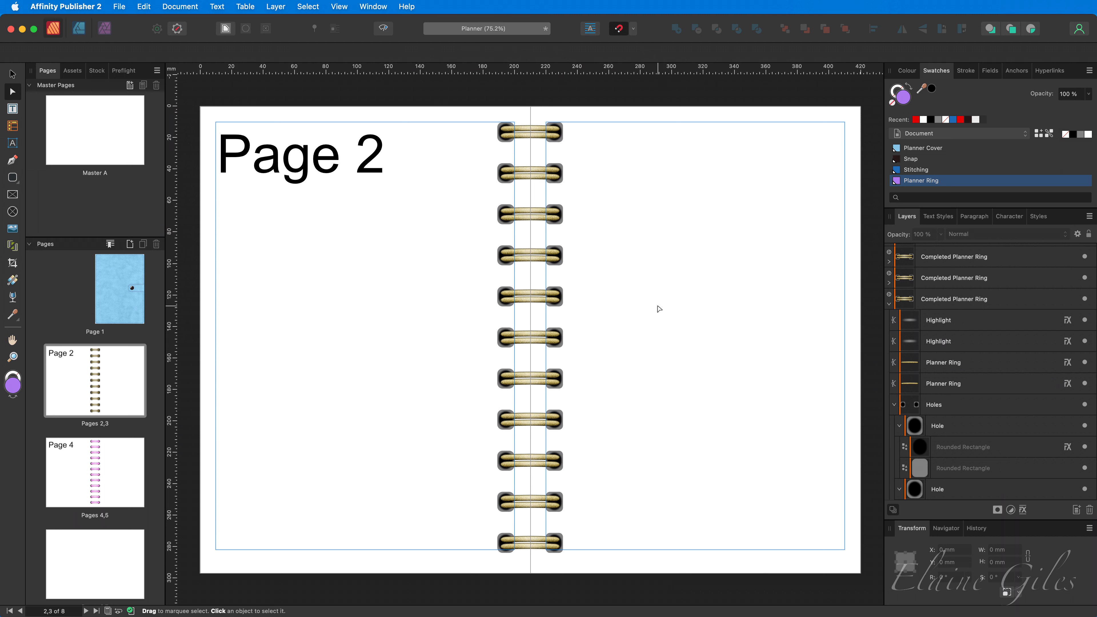
pyautogui.click(83, 463)
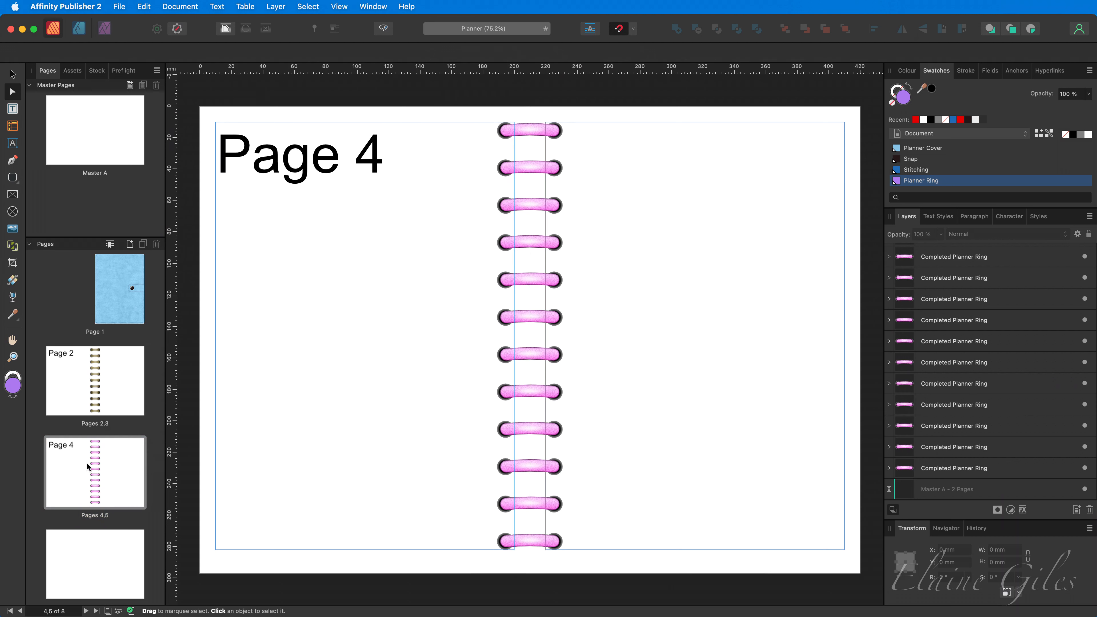
pyautogui.click(92, 400)
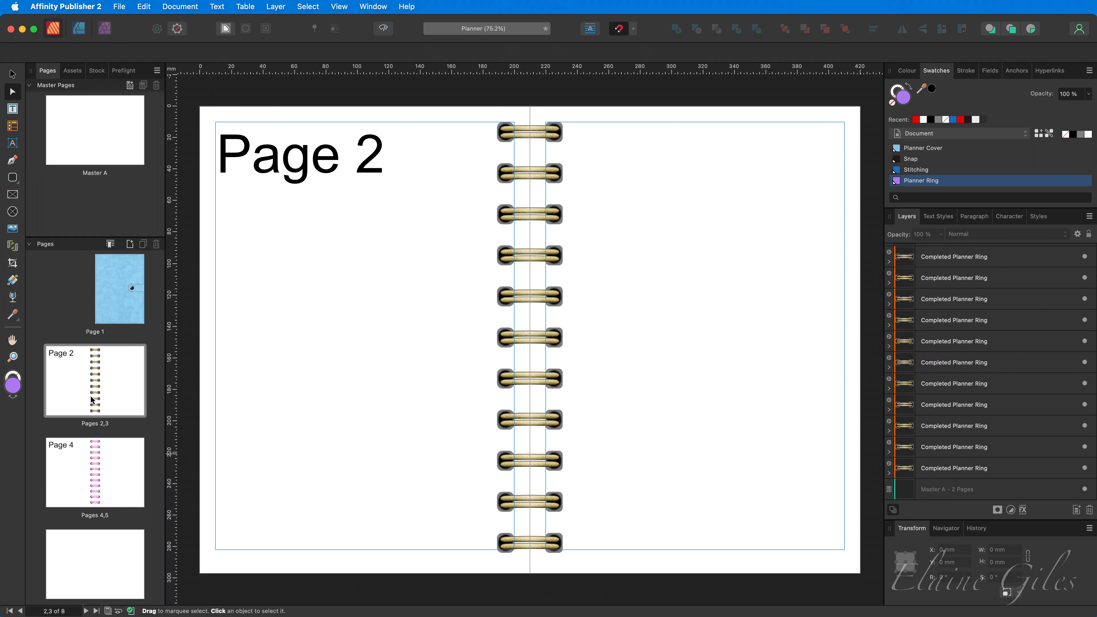